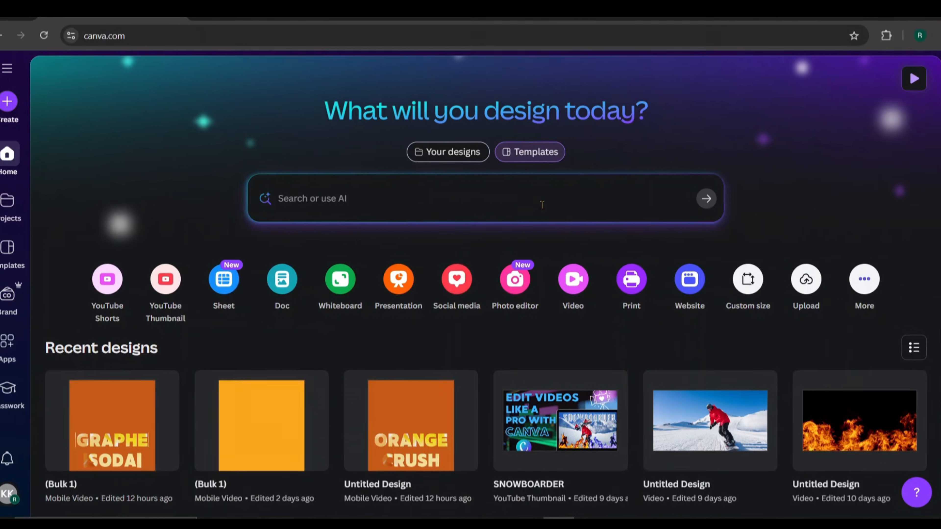
Create a new blank YouTube Shorts design at 1080 × 1920 px
left_click(503, 203)
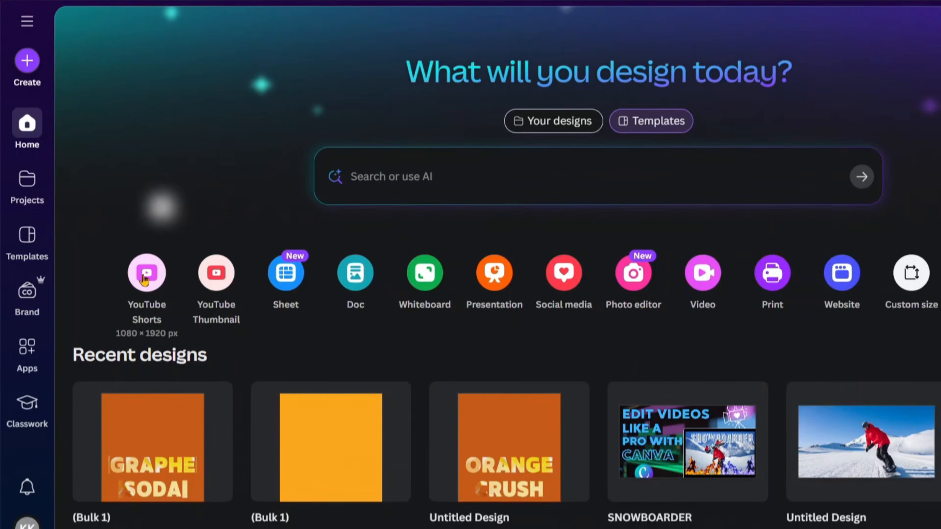
left_click(164, 278)
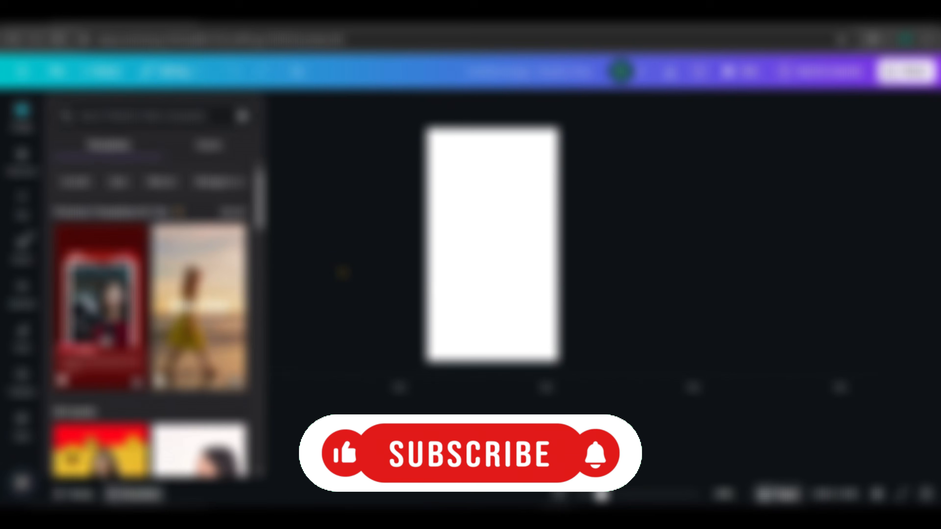
left_click(326, 279)
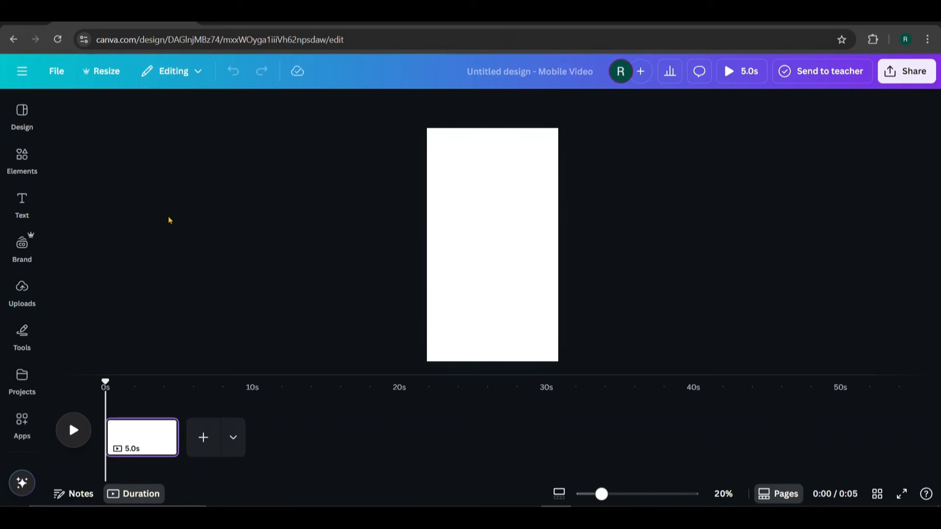
Search the elements library for blob shapes and look through the results
left_click(27, 160)
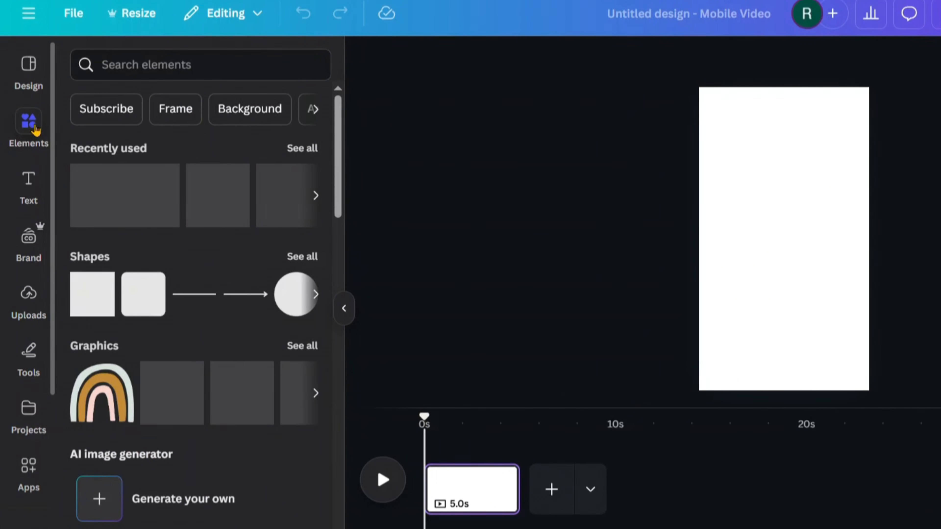
left_click(133, 64)
type("blob")
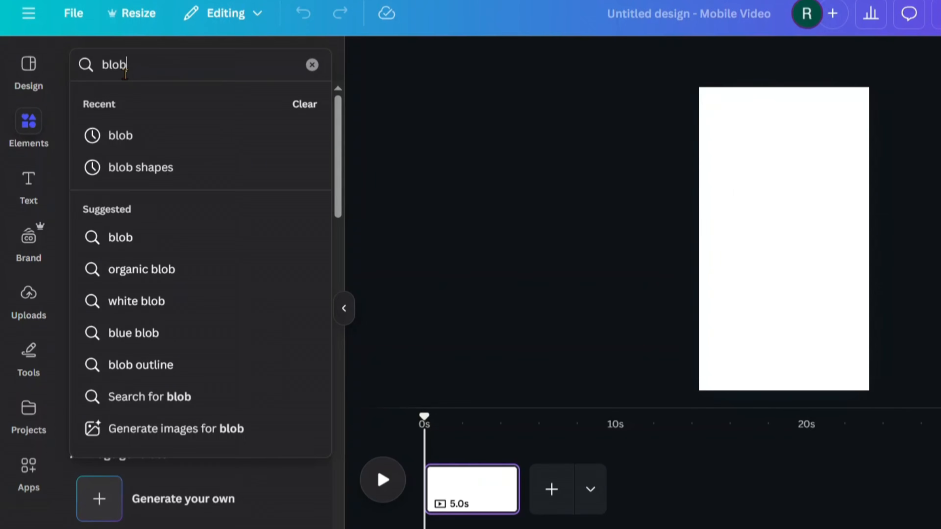
left_click(140, 167)
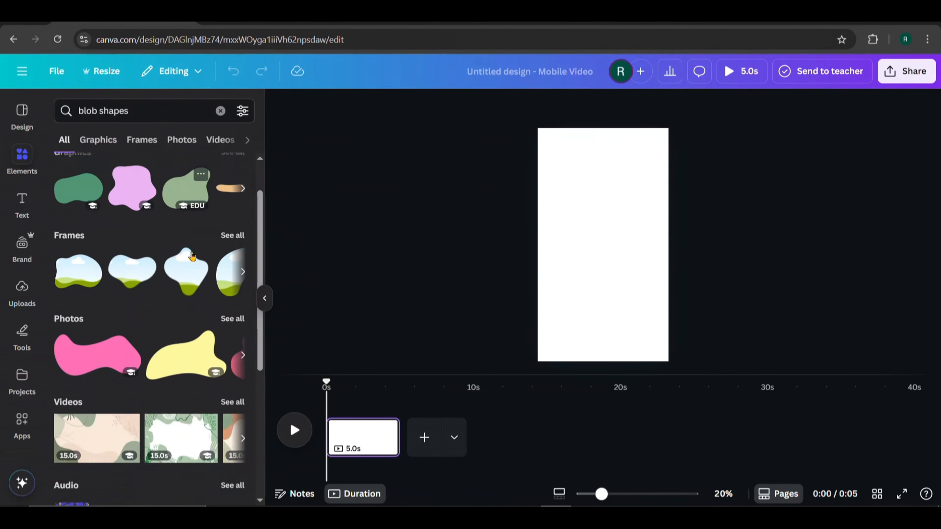
scroll(192, 256, "down", 1)
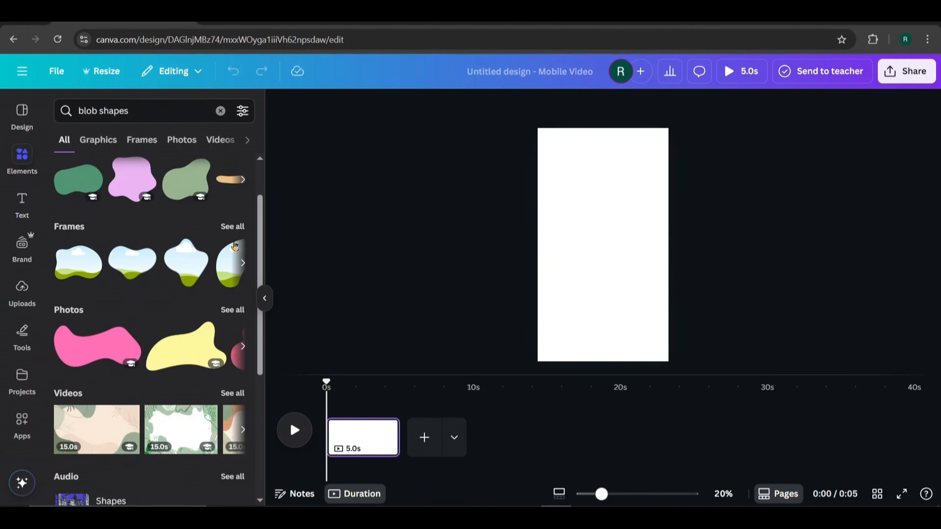
scroll(230, 208, "up", 2)
left_click(233, 205)
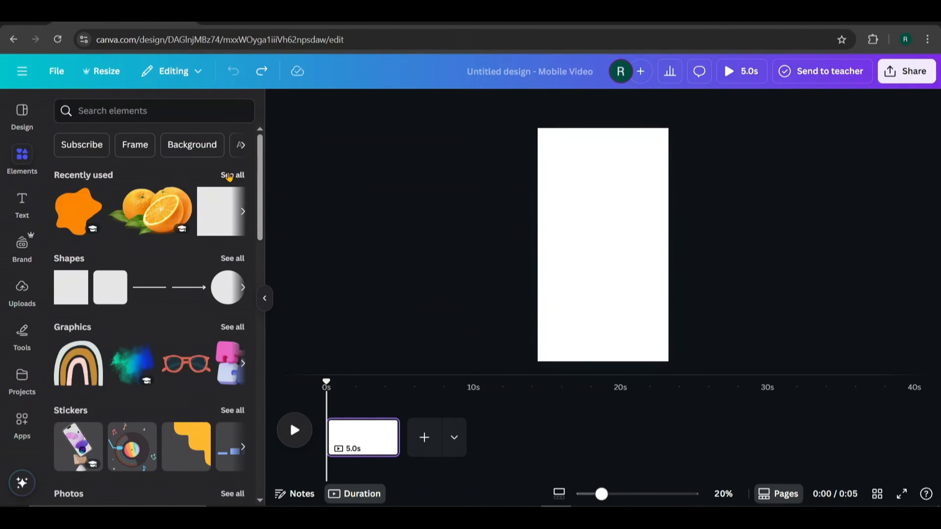
Add the recently used peach blob, enlarged to about 2151 px wide and rotated about 50°, across the lower part of the page
left_click(230, 173)
scroll(155, 332, "down", 3)
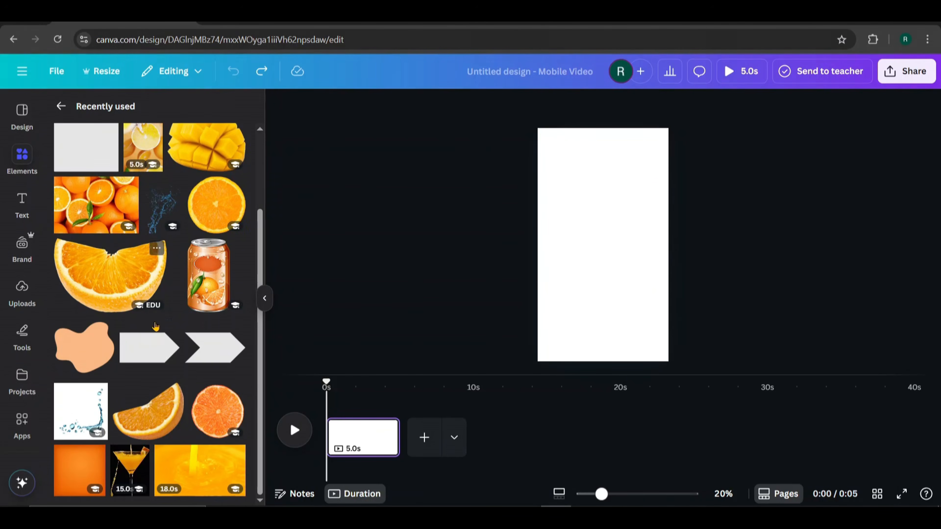
left_click(74, 358)
left_click(264, 298)
left_click_drag(492, 294, 547, 333)
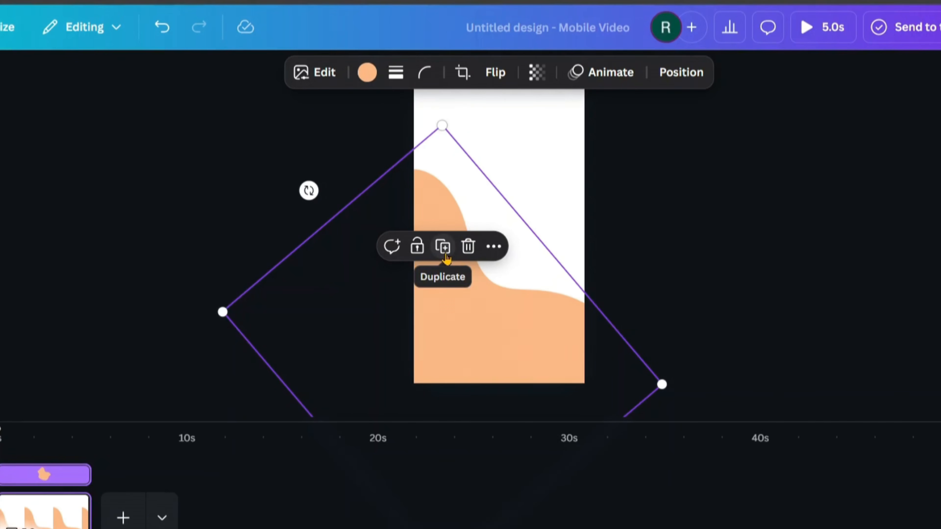
Duplicate the peach blob, shift the copy slightly up and to the right, and recolour it grey
left_click(444, 247)
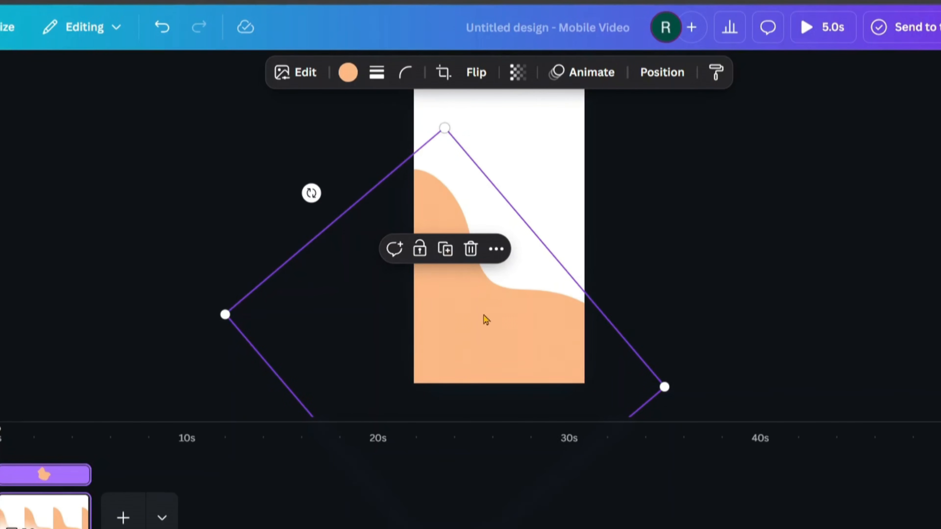
left_click_drag(487, 312, 500, 282)
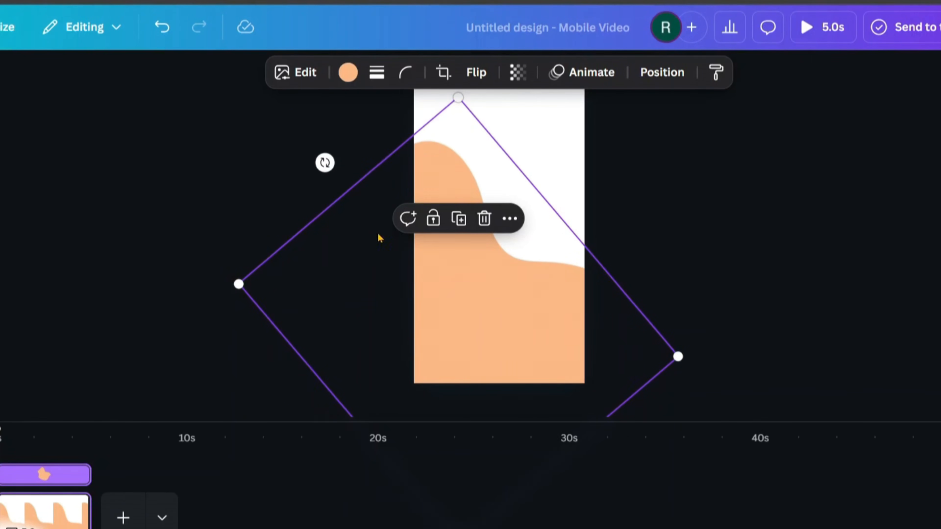
left_click(343, 81)
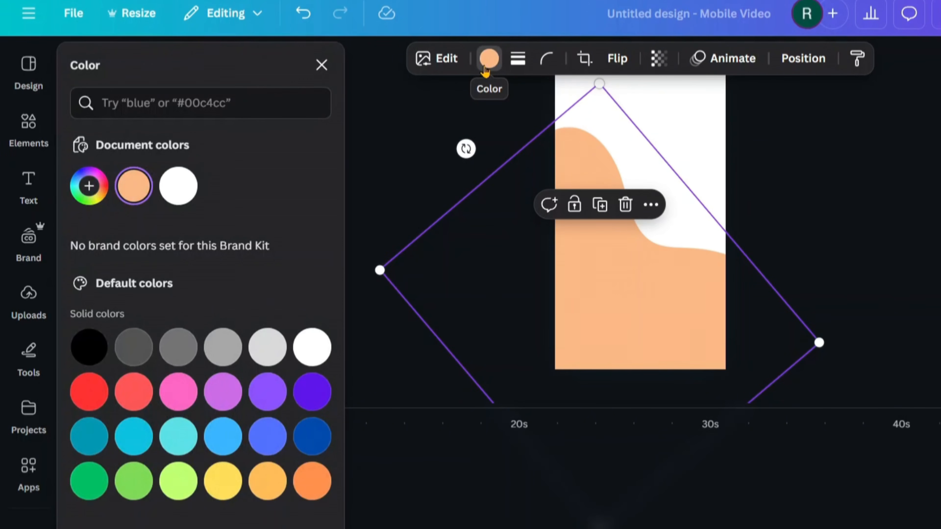
left_click(183, 356)
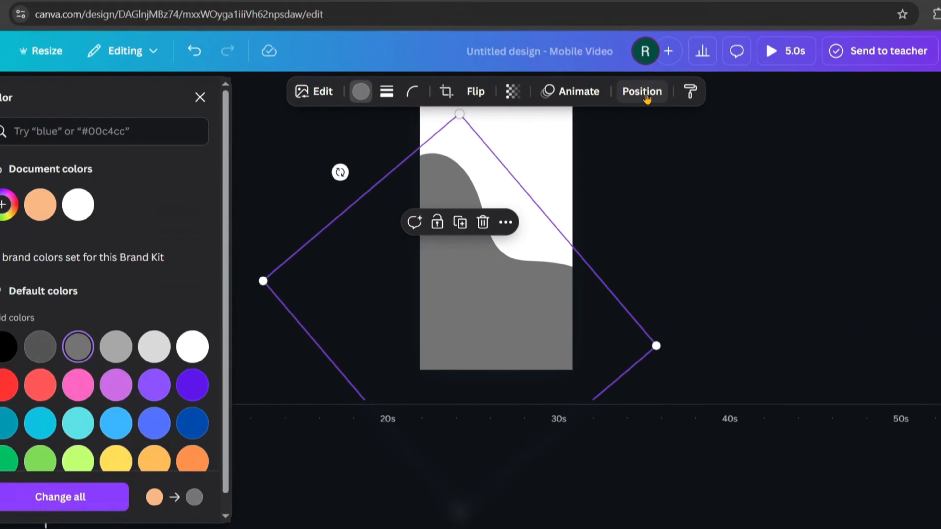
Move the grey blob's layer behind the peach blob
left_click(621, 110)
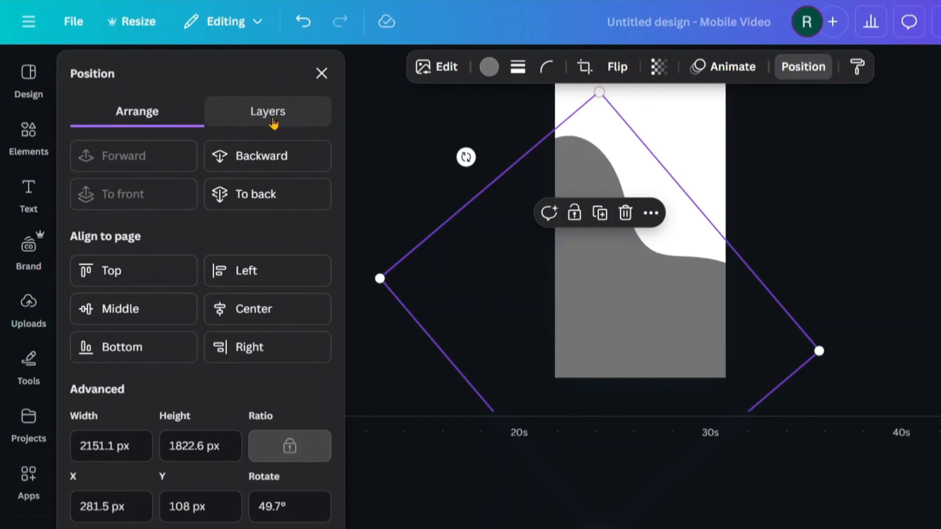
left_click(273, 124)
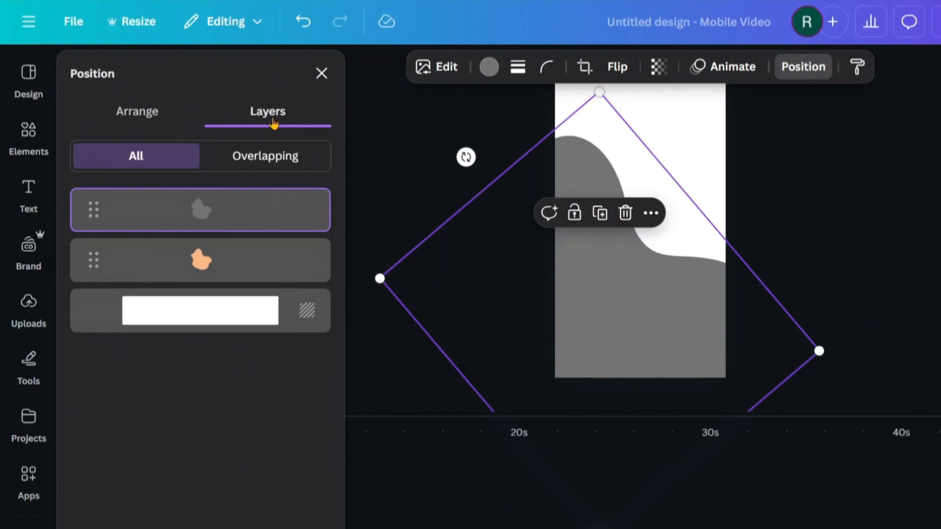
left_click_drag(227, 236, 217, 286)
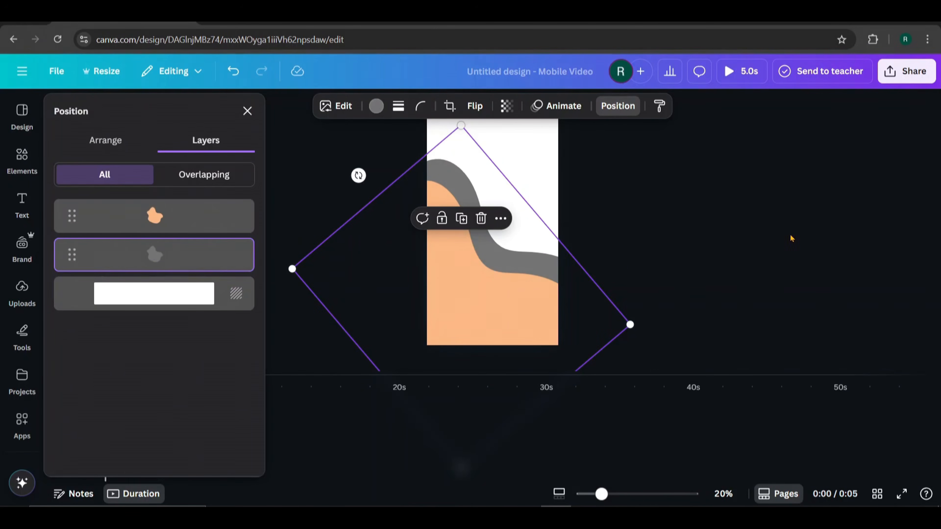
left_click(791, 238)
Shift the peach blob down and the grey blob up to widen the grey wave between them
left_click(466, 295)
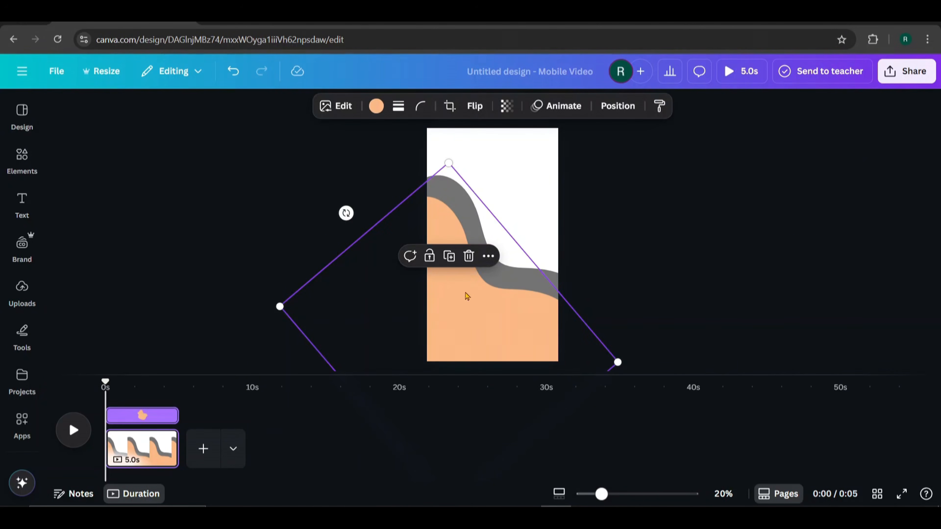
left_click_drag(442, 325, 433, 329)
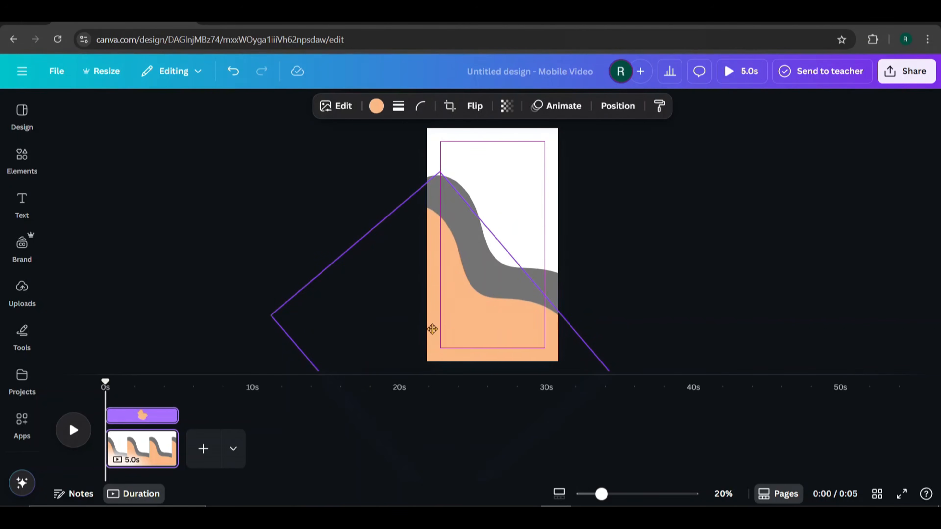
left_click(461, 230)
left_click_drag(484, 190, 485, 171)
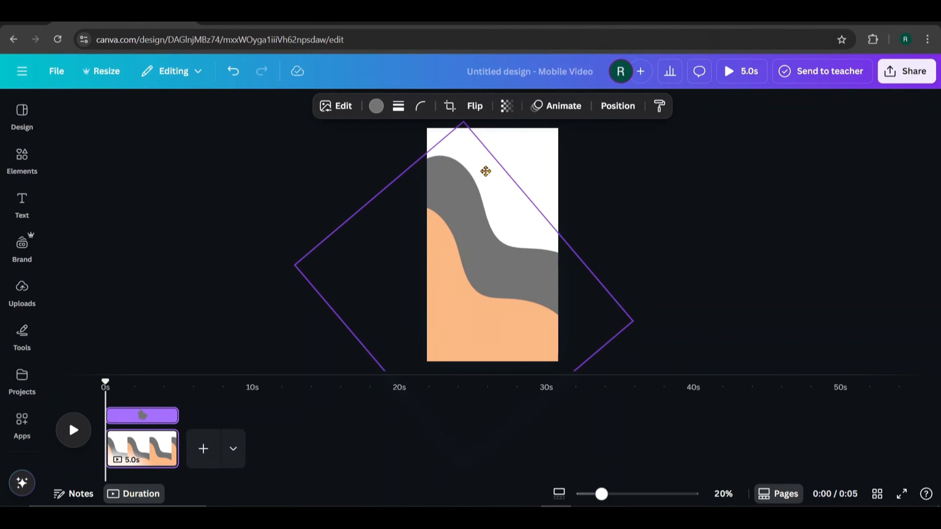
left_click(587, 164)
Set the page background to the same peach colour as the front blob
left_click(547, 150)
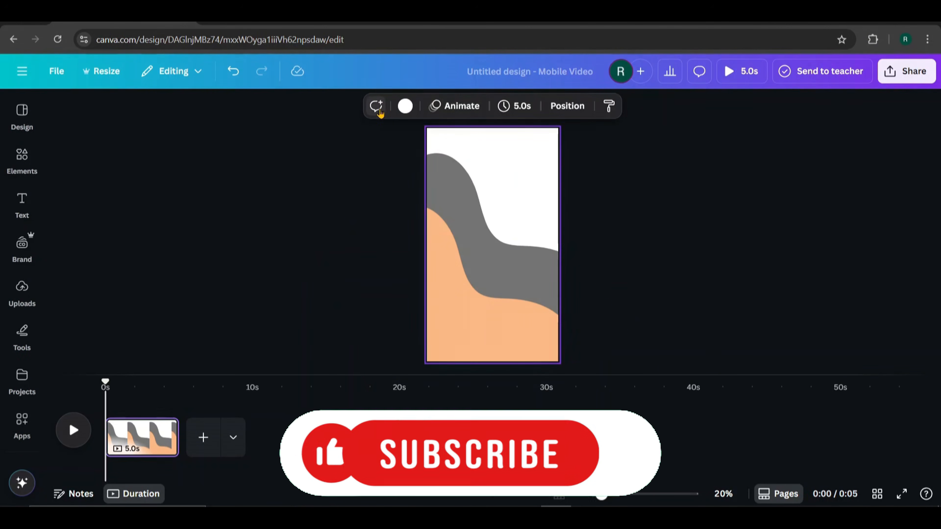
left_click(404, 106)
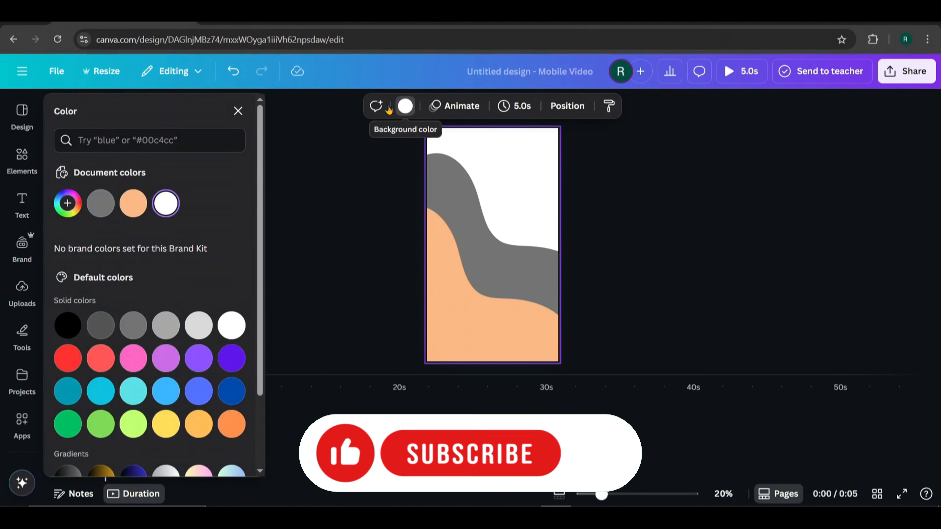
left_click(134, 203)
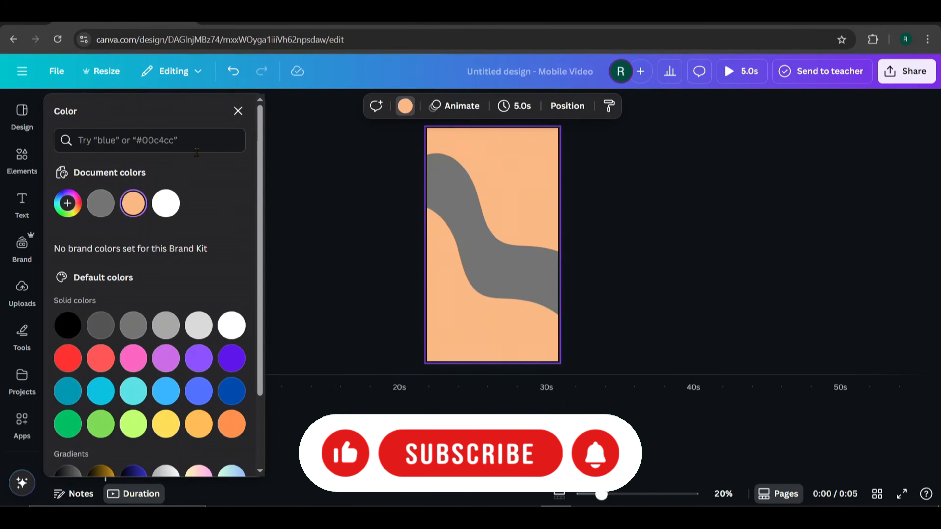
Recolour the grey wave white
left_click(466, 197)
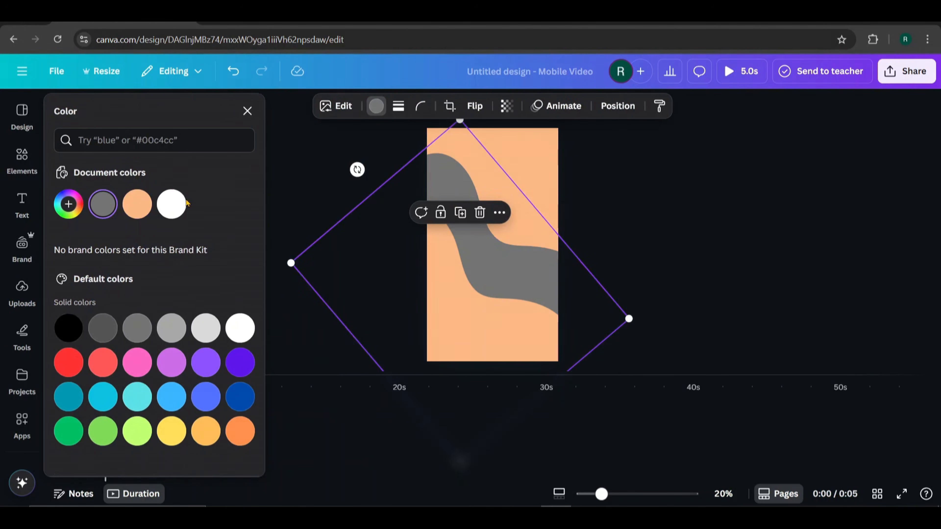
left_click(172, 205)
key("Escape")
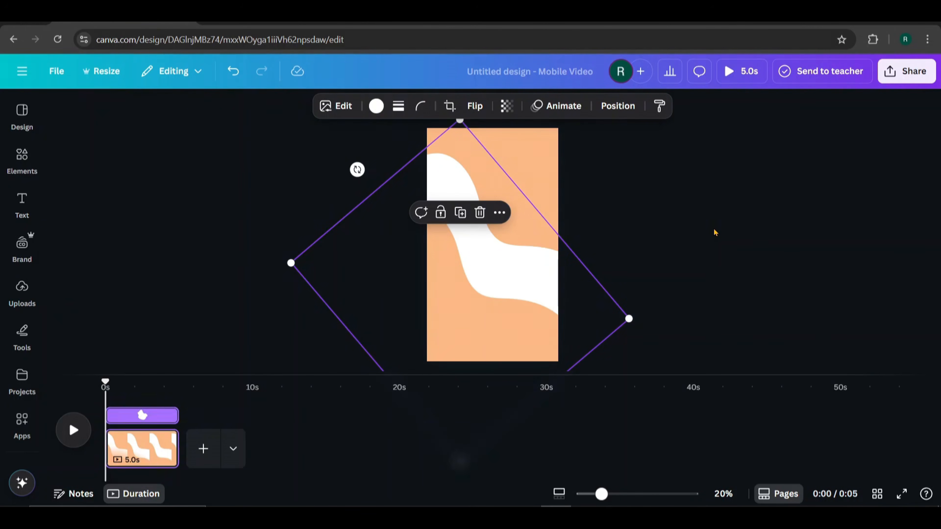
key("Escape")
Search the elements library for "juice can" and add the orange soda can graphic to the page
left_click(26, 163)
left_click(124, 113)
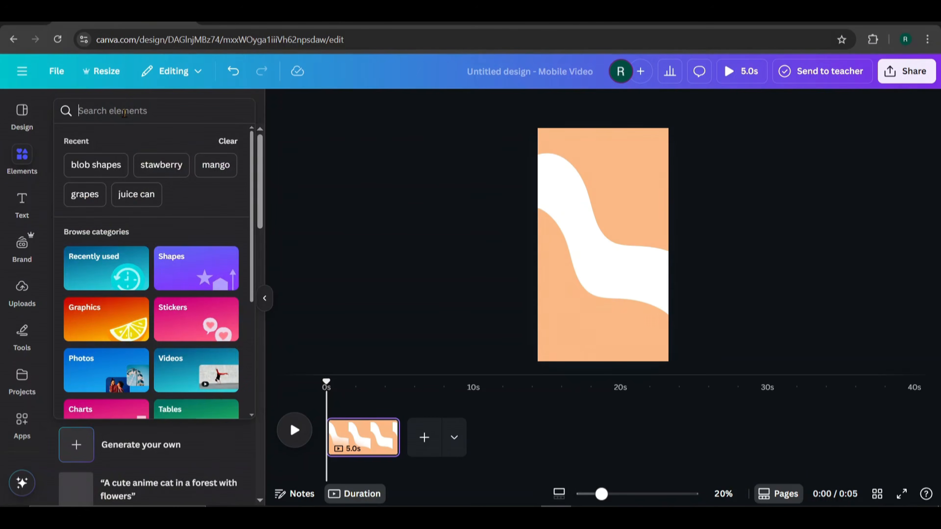
left_click(130, 197)
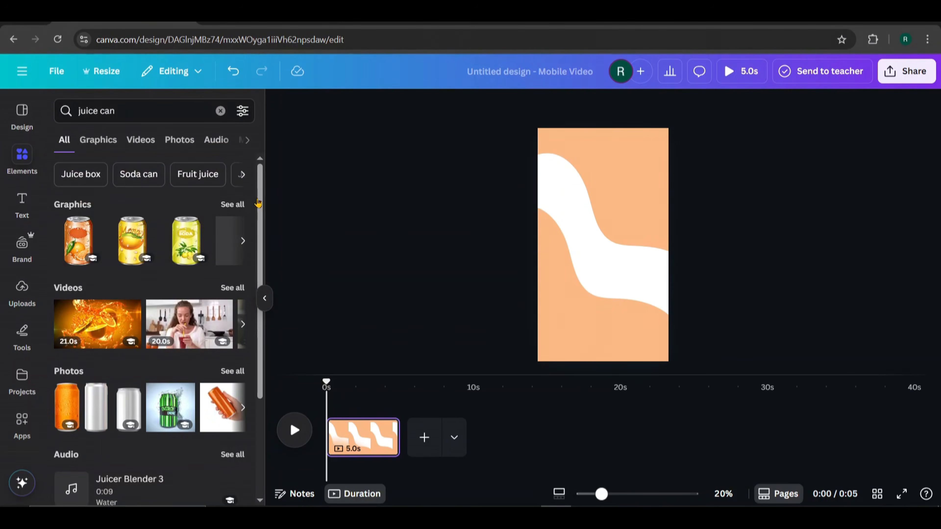
left_click(232, 204)
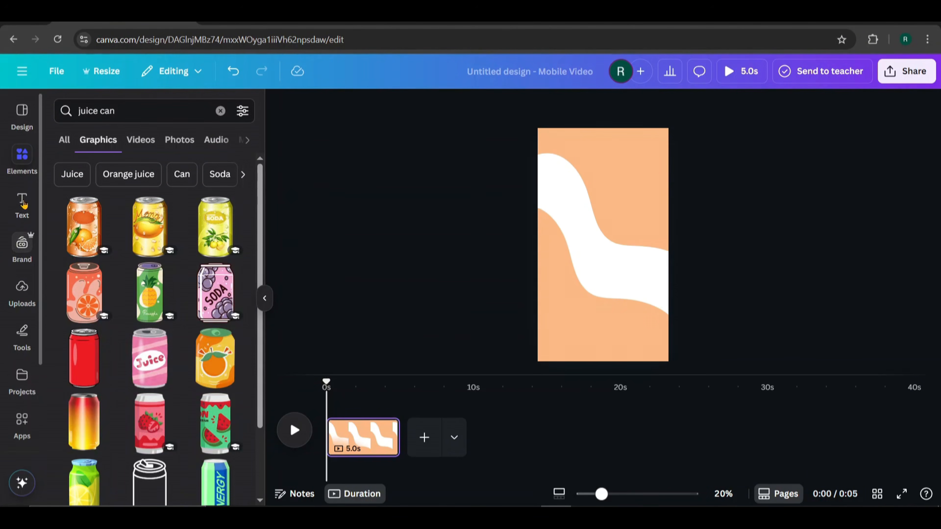
left_click(78, 230)
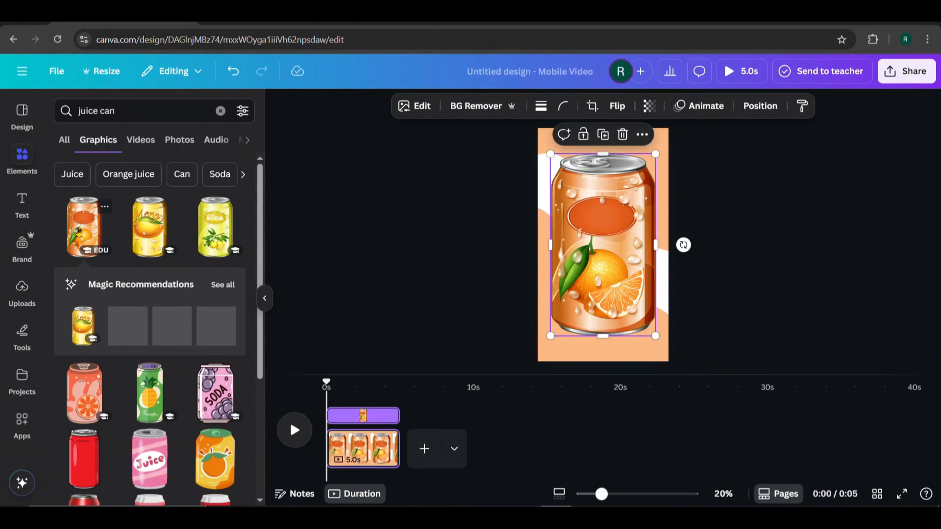
Scale down the orange can, tilt it slightly clockwise and place it over the white wave near the page centre
left_click_drag(551, 337, 588, 271)
left_click_drag(638, 192, 611, 213)
mouse_move(657, 233)
left_mouse_down()
mouse_move(652, 258)
mouse_move(651, 243)
left_mouse_up()
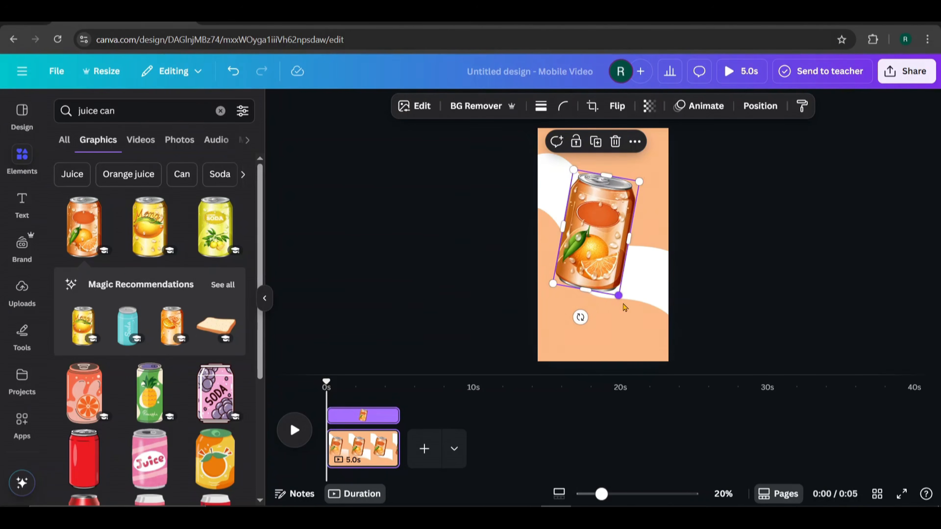
left_click_drag(619, 297, 625, 311)
mouse_move(595, 262)
left_mouse_down()
mouse_move(591, 284)
mouse_move(597, 277)
left_mouse_up()
Move the can's layer behind the front peach blob and nudge the can slightly up and to the left
left_click_drag(619, 347, 612, 350)
left_click(728, 107)
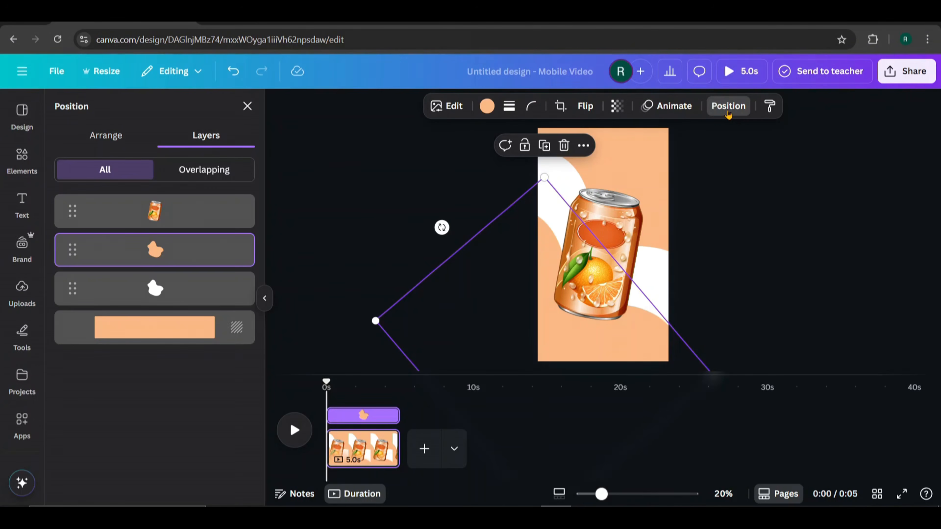
left_click_drag(186, 218, 169, 263)
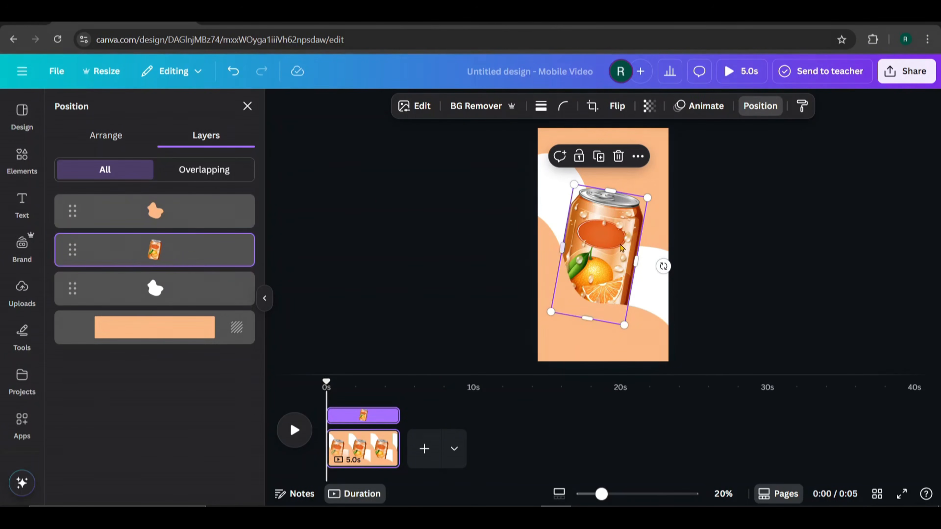
left_click_drag(618, 240, 610, 230)
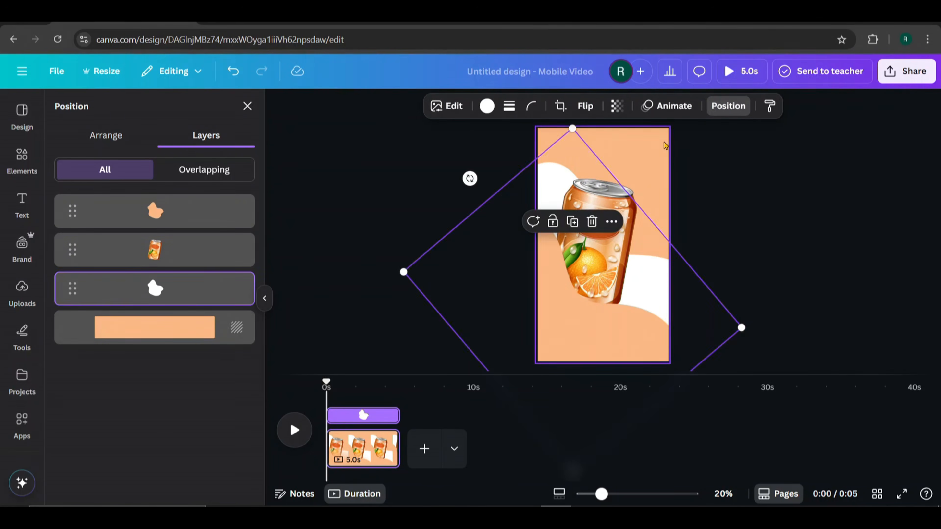
left_click(548, 141)
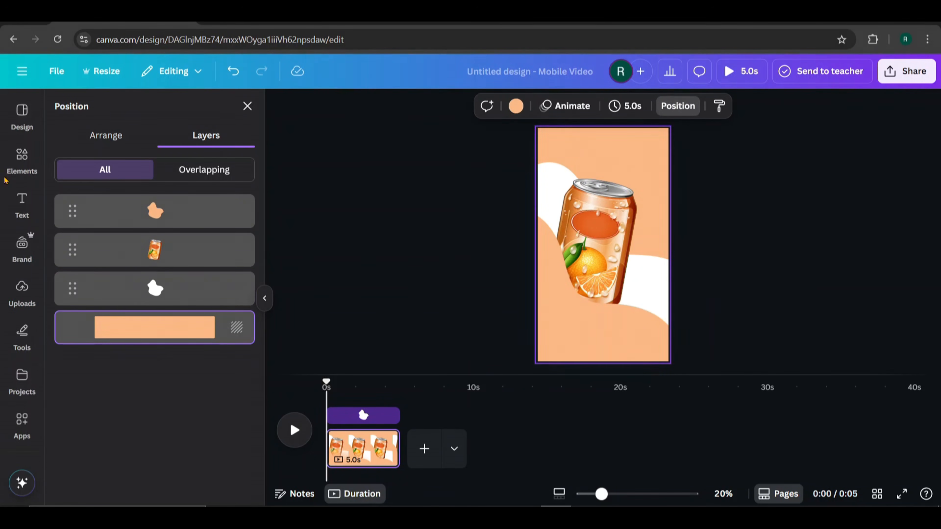
Search the elements library for "orange fruits" photos and add the single orange wedge to the page
left_click(22, 158)
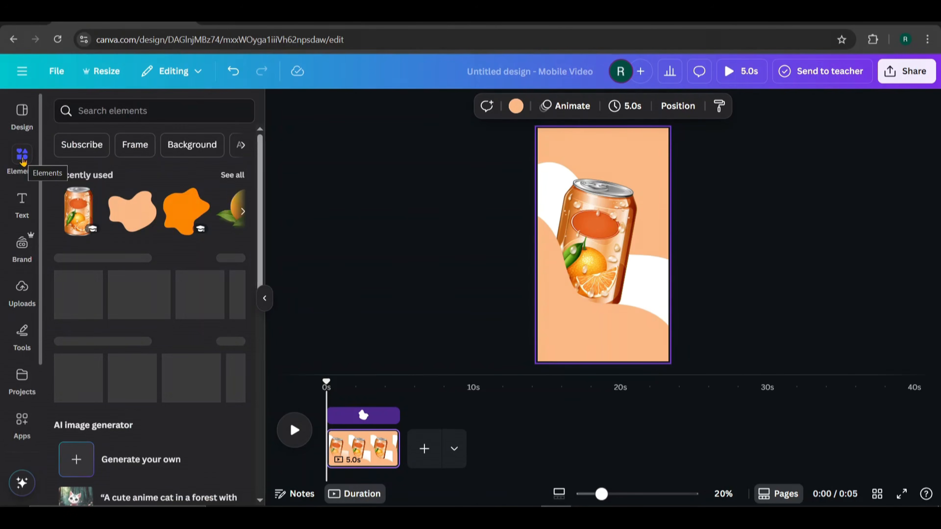
left_click(81, 121)
type("orange")
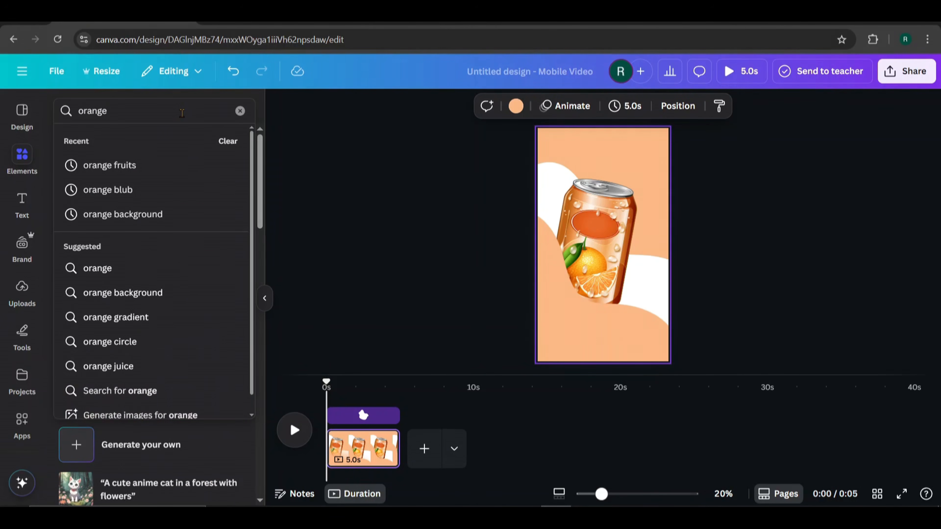
left_click(132, 166)
scroll(233, 315, "down", 2)
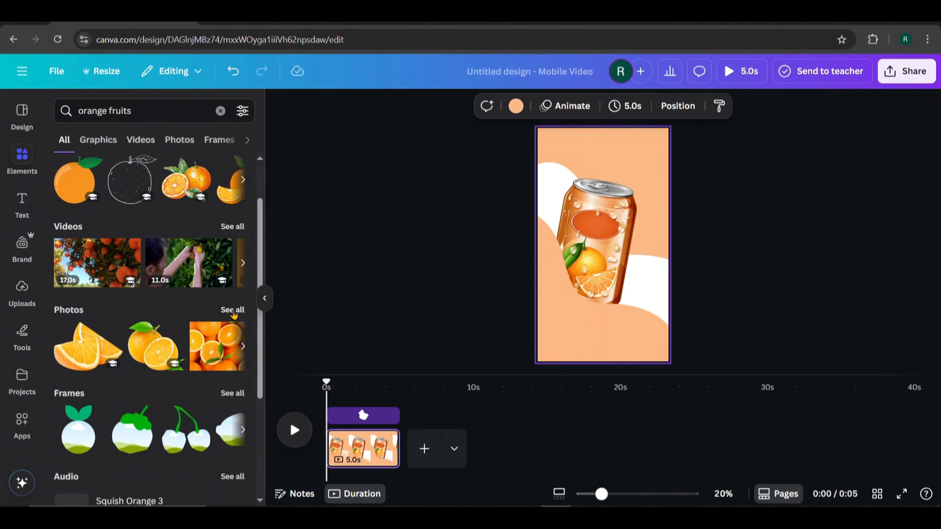
left_click(233, 312)
scroll(139, 351, "down", 3)
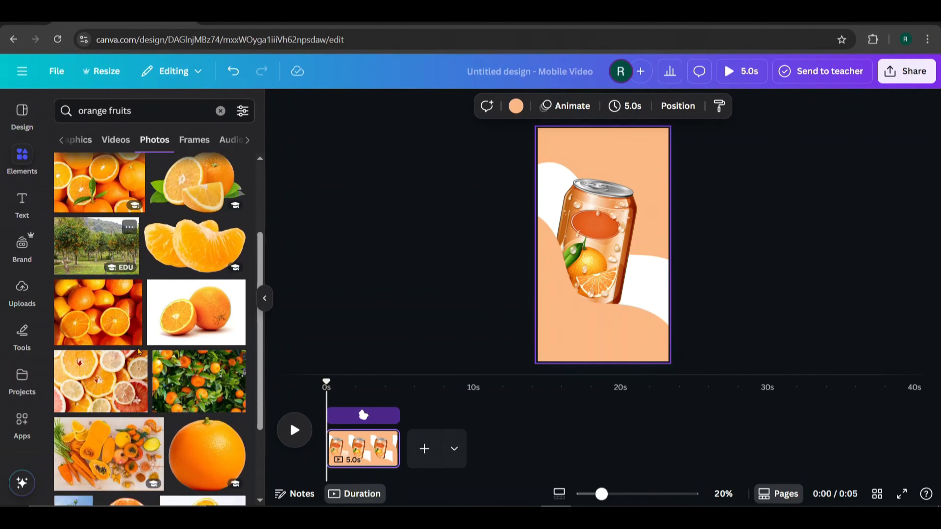
scroll(138, 352, "down", 8)
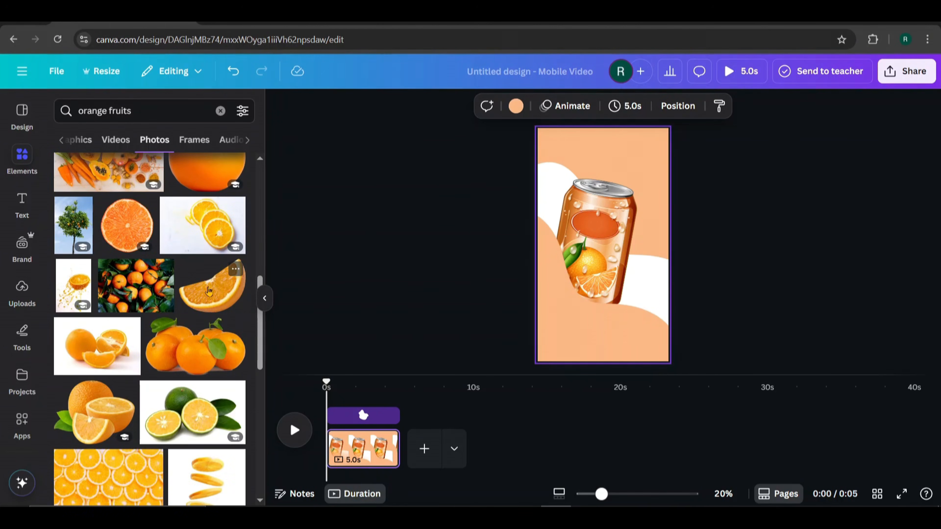
left_click(209, 291)
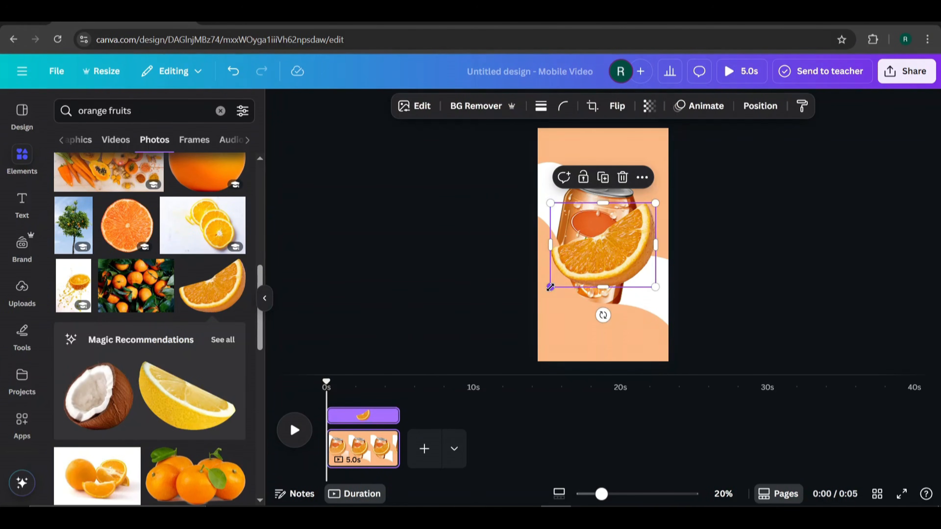
Scale down the orange wedge, tilt it slightly clockwise and place it over the lower part of the can
left_click_drag(551, 287, 596, 250)
left_click_drag(624, 232, 617, 305)
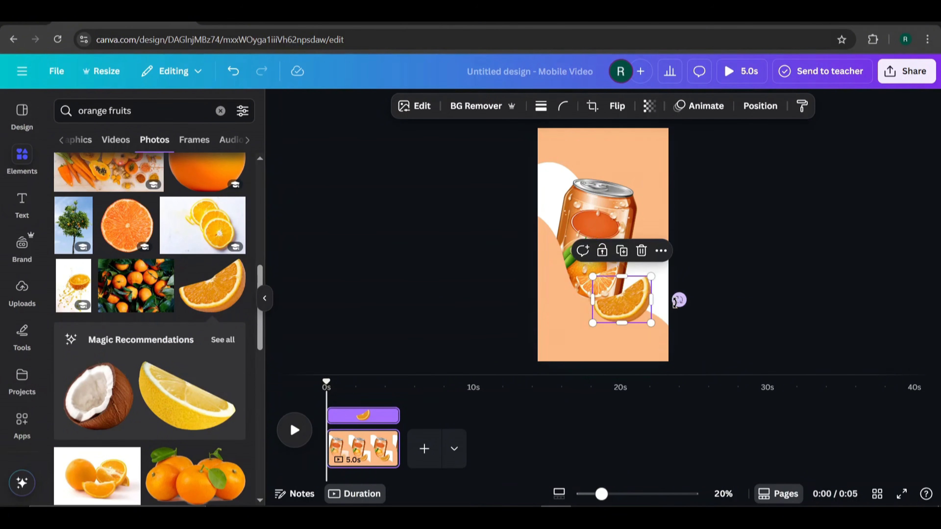
mouse_move(677, 300)
left_mouse_down()
mouse_move(692, 332)
mouse_move(679, 310)
left_mouse_up()
left_click_drag(616, 306, 608, 305)
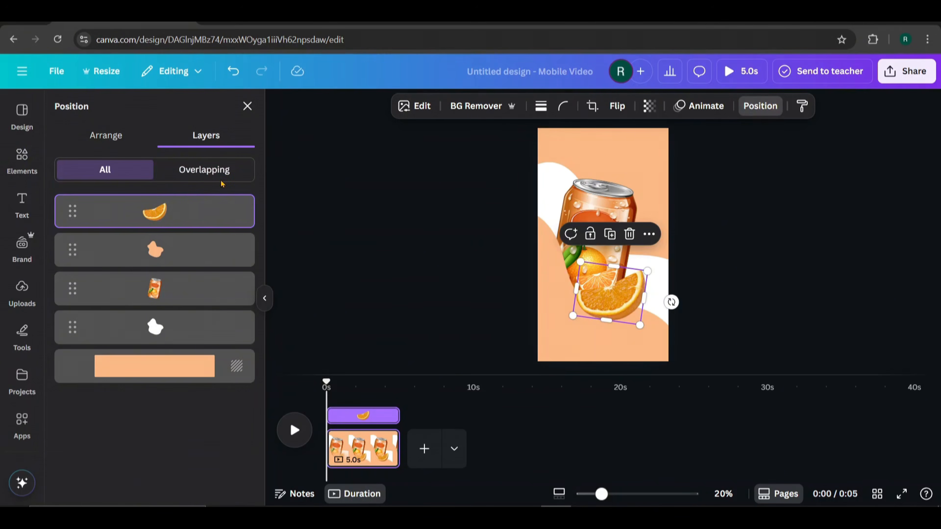
Move the orange wedge's layer between the front peach blob and the can, and shift the wedge to the right of the can's base
left_click_drag(176, 213, 175, 293)
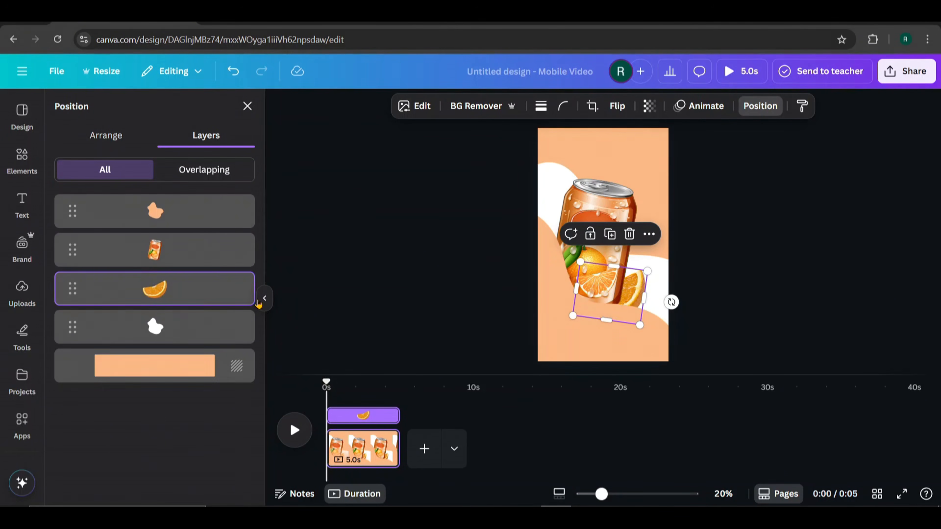
left_click_drag(182, 249, 180, 246)
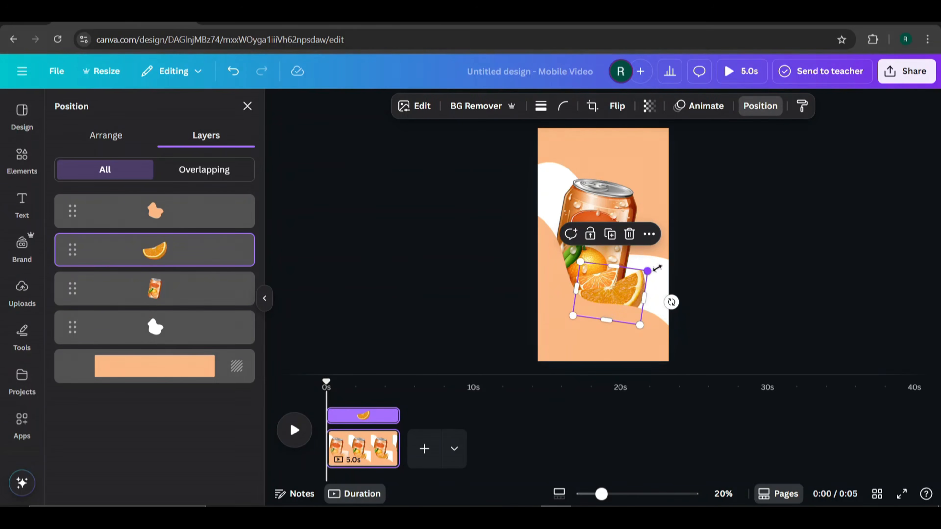
left_click(663, 282)
left_click(615, 293)
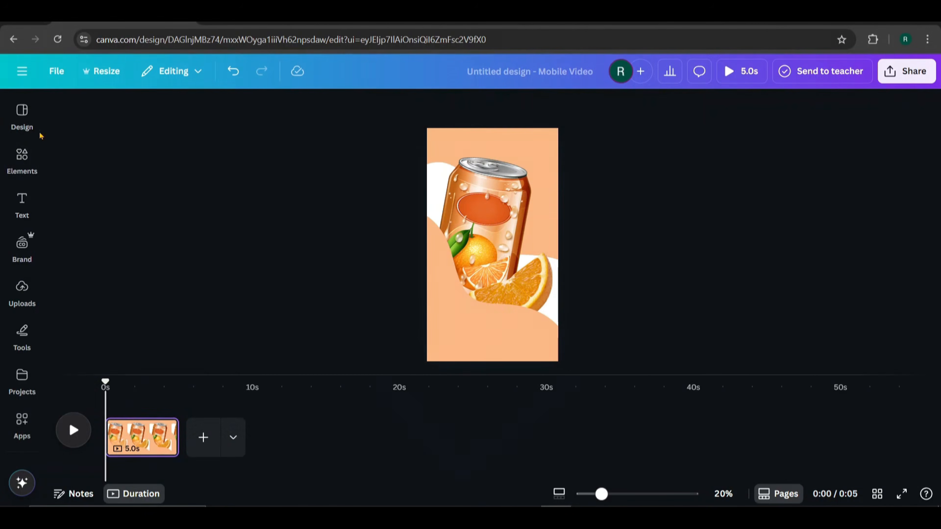
Search the elements library for "water drops" photos and add the blue water splash to the page
left_click(22, 155)
left_click(111, 111)
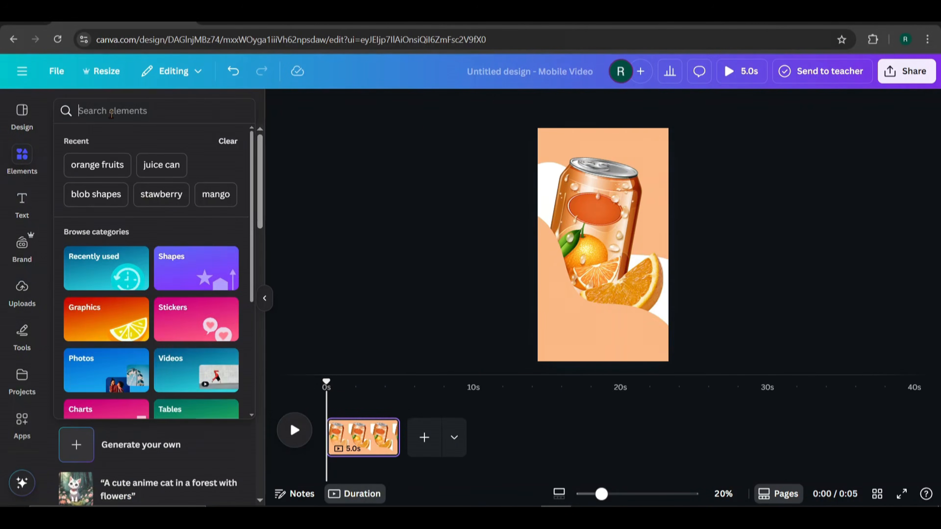
type("water")
left_click(108, 165)
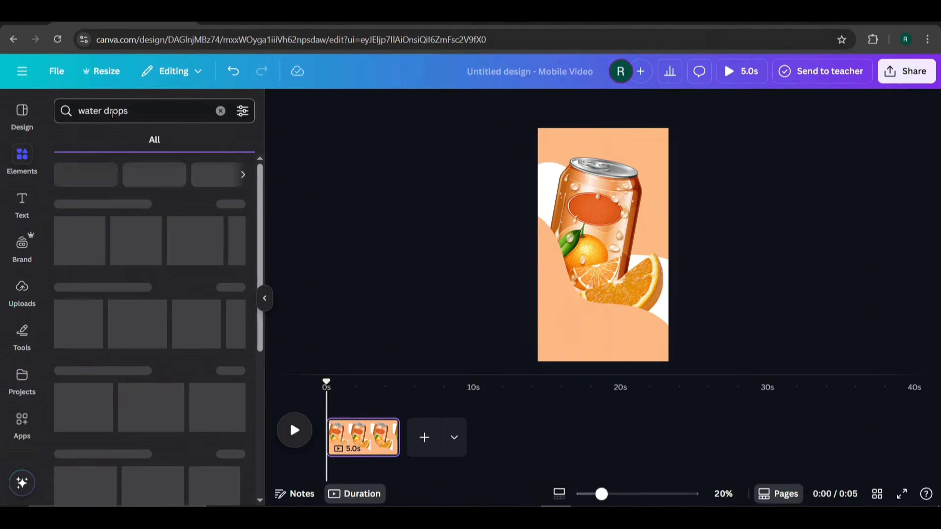
left_click(141, 140)
scroll(199, 296, "down", 10)
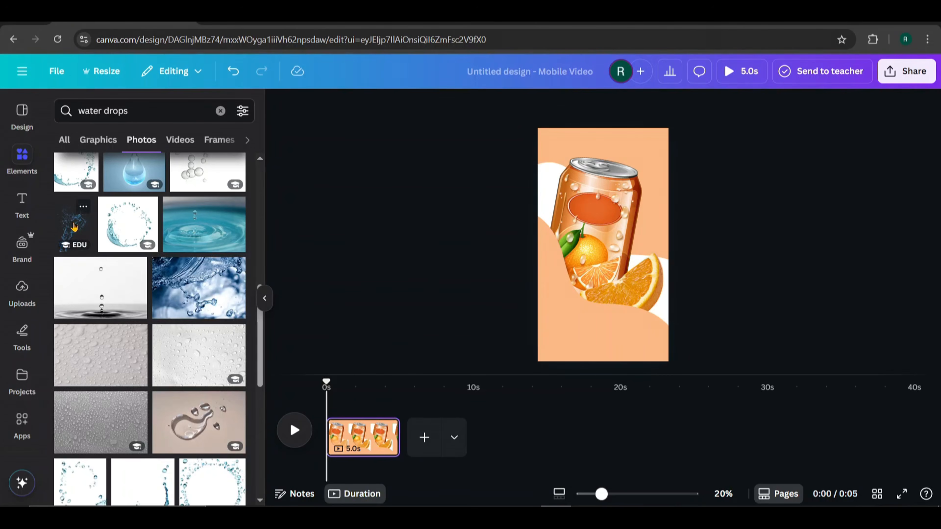
left_click(74, 227)
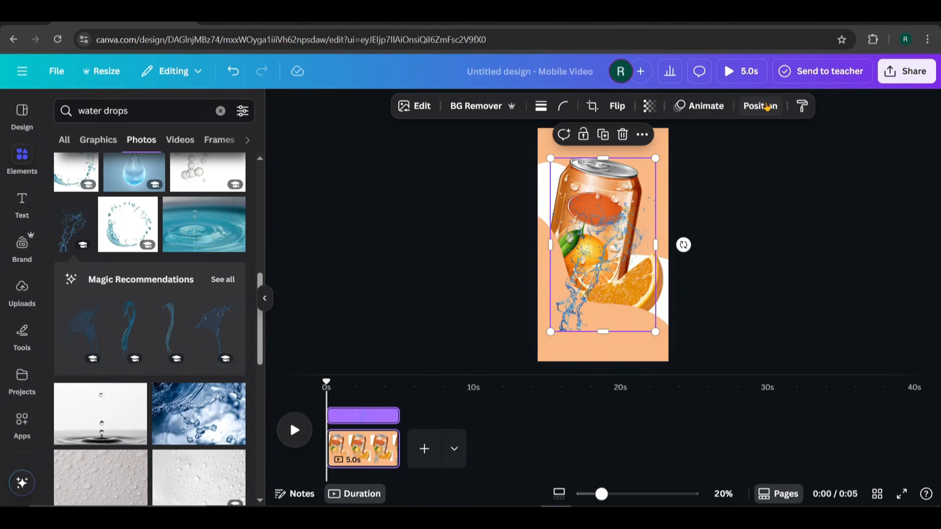
Move the water splash's layer behind the front peach blob and place the splash over the can
left_click(766, 107)
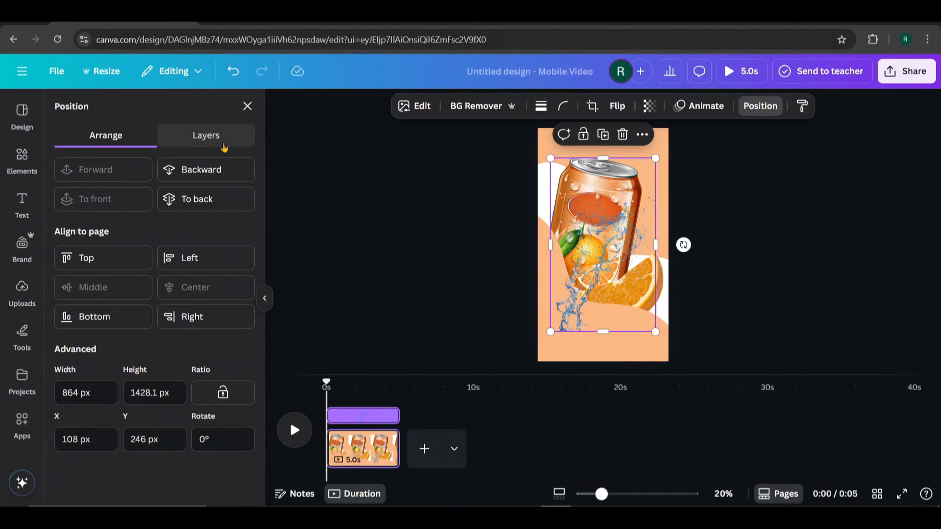
left_click(208, 137)
left_click_drag(166, 205, 170, 249)
left_click_drag(610, 190, 623, 183)
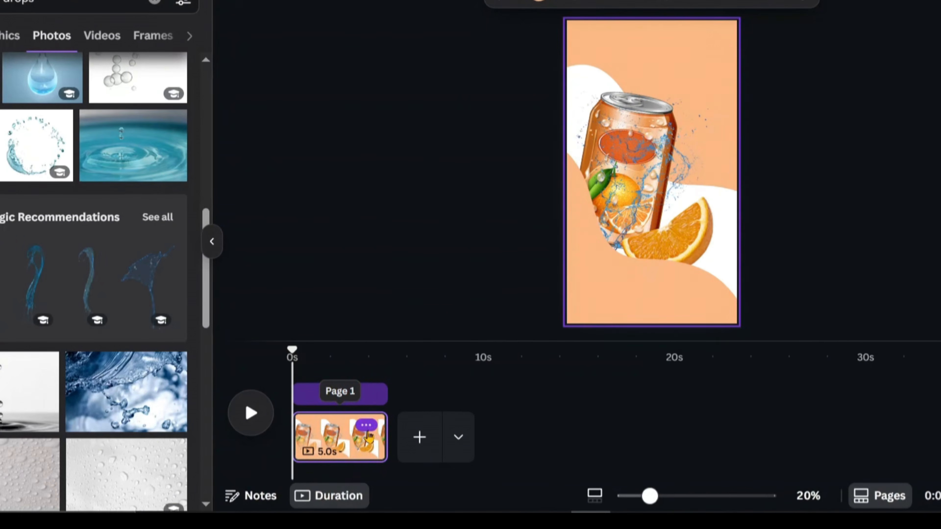
Duplicate the page and select the first page on the timeline
left_click(366, 426)
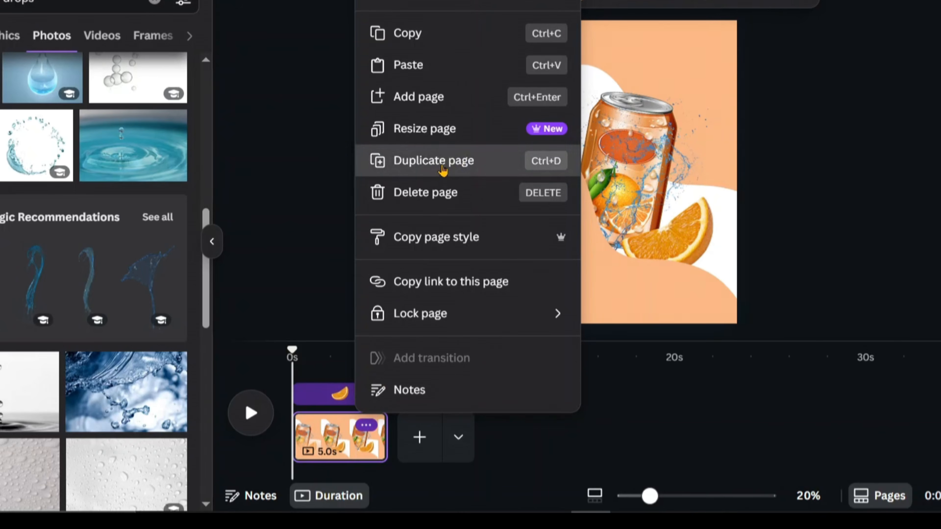
left_click(441, 170)
left_click(351, 427)
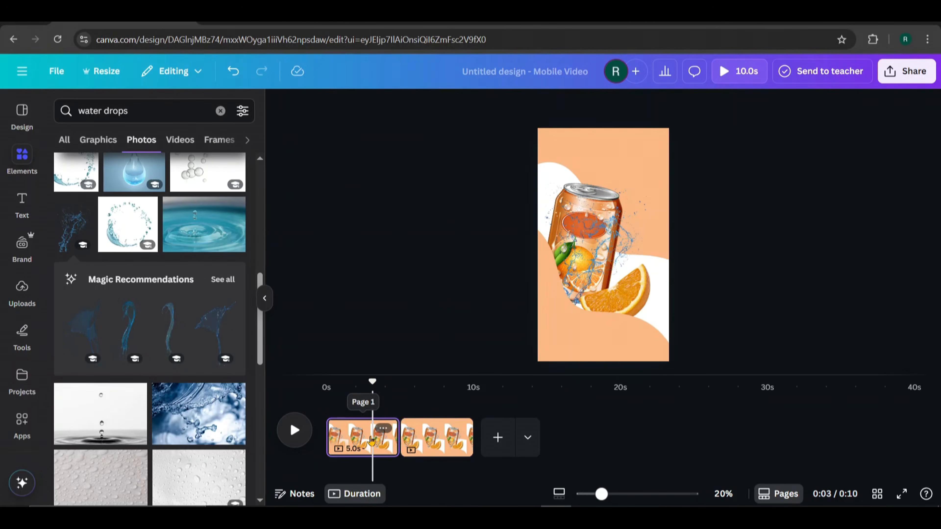
On page 1, lower the water splash, rotate the can nearly upright and shift it down behind the front peach blob
left_click_drag(611, 230, 595, 263)
left_click_drag(639, 196, 592, 266)
left_click(607, 210)
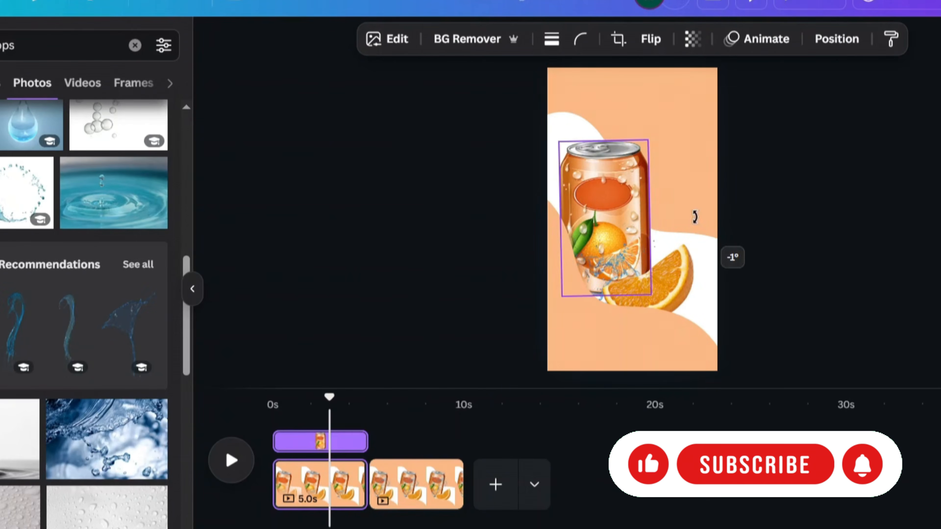
key("Right")
key("Right")
key("Right")
key("Right")
key("Right")
left_click(617, 218)
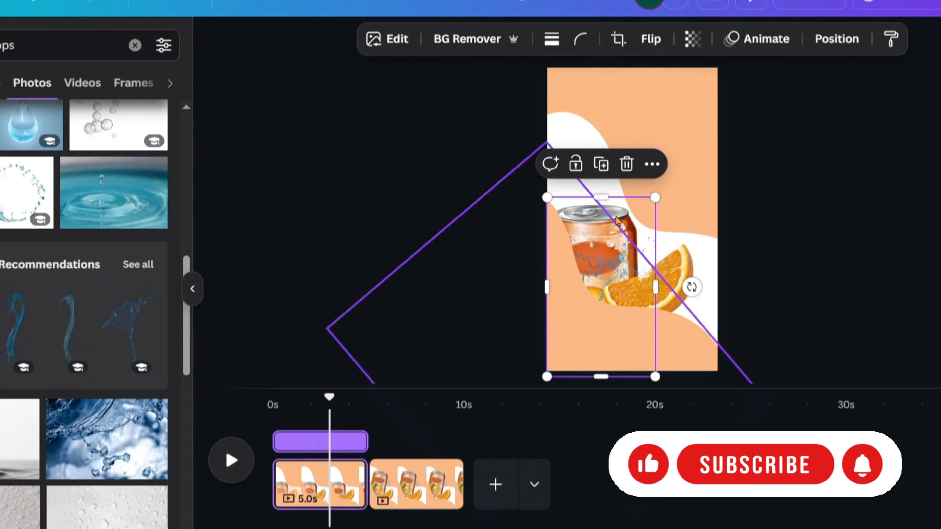
Lower the remaining visible can, splash and orange wedge on page 1 further behind the front peach blob
left_click_drag(619, 224, 619, 241)
left_click_drag(666, 273, 659, 288)
left_click(615, 197)
left_click_drag(621, 212, 613, 232)
Move the front peach blob up and reposition the white wave until the blob covers every other element on page 1
left_click(576, 330)
left_click_drag(574, 328, 589, 287)
left_click(607, 139)
left_click_drag(607, 139, 631, 157)
mouse_move(586, 298)
left_mouse_down()
mouse_move(594, 292)
mouse_move(583, 297)
left_mouse_up()
left_click_drag(542, 343, 576, 297)
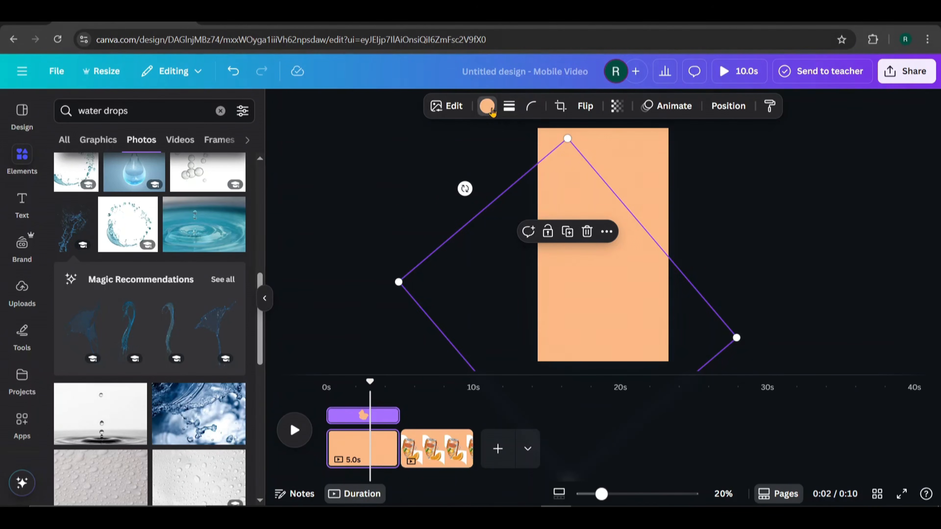
Recolour the front blob with the first orange from the orange wedge's photo colours and replace the peach colour across all pages
left_click(487, 106)
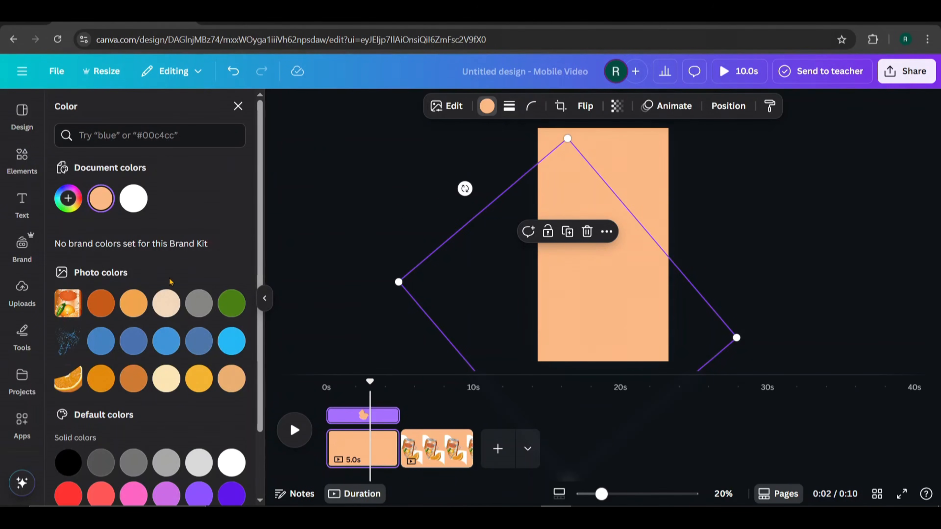
scroll(181, 266, "down", 1)
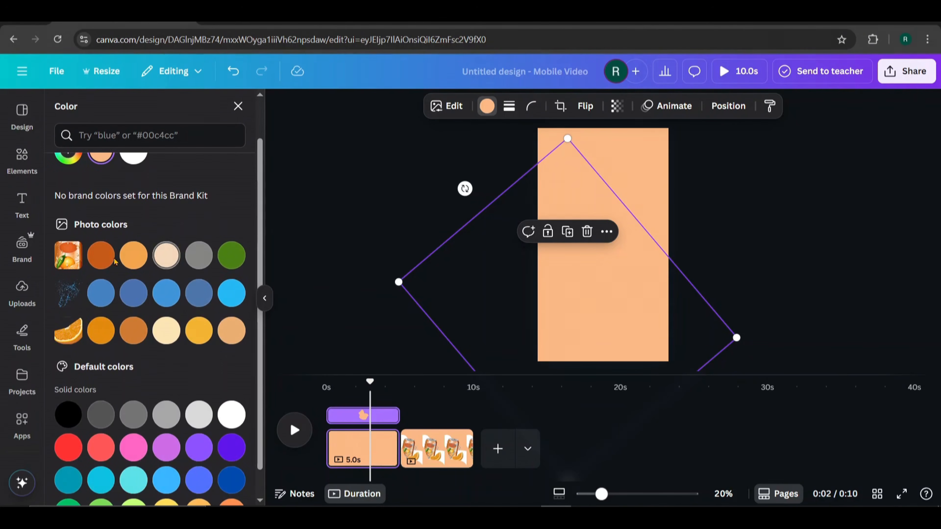
left_click(102, 333)
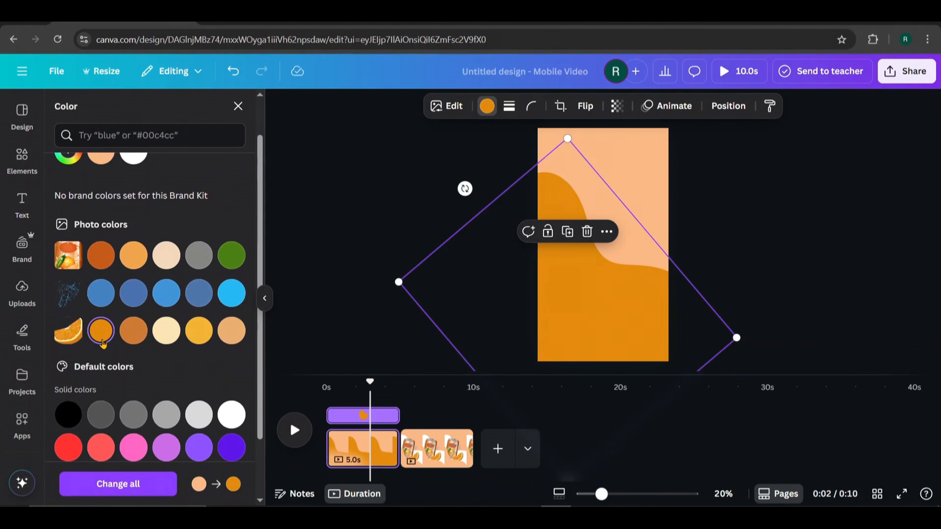
left_click(125, 484)
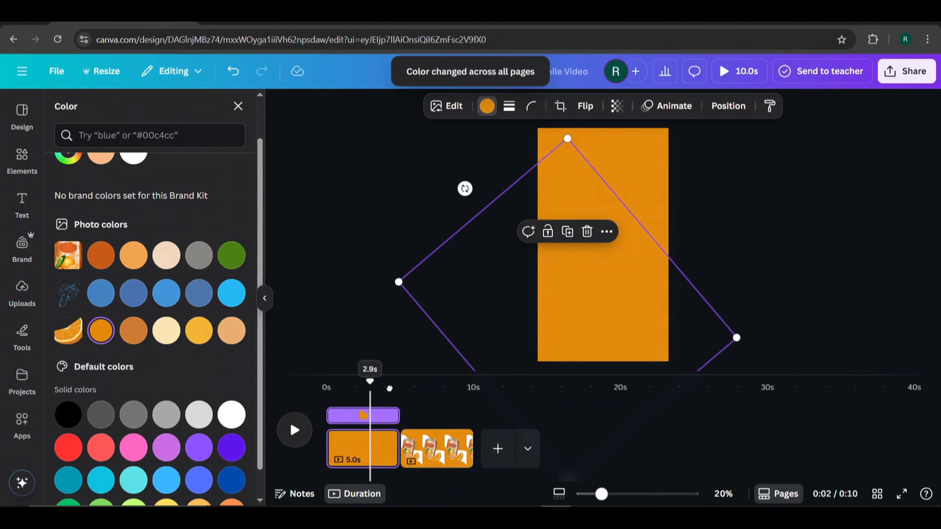
Add a Match & Move transition between the two pages with a duration of 1.5 seconds and preview it
left_click_drag(389, 388, 417, 405)
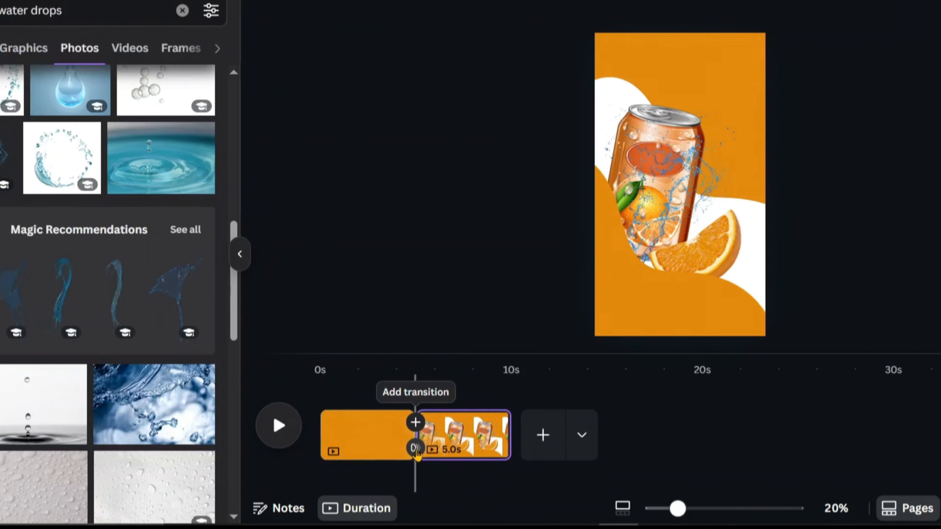
left_click(415, 448)
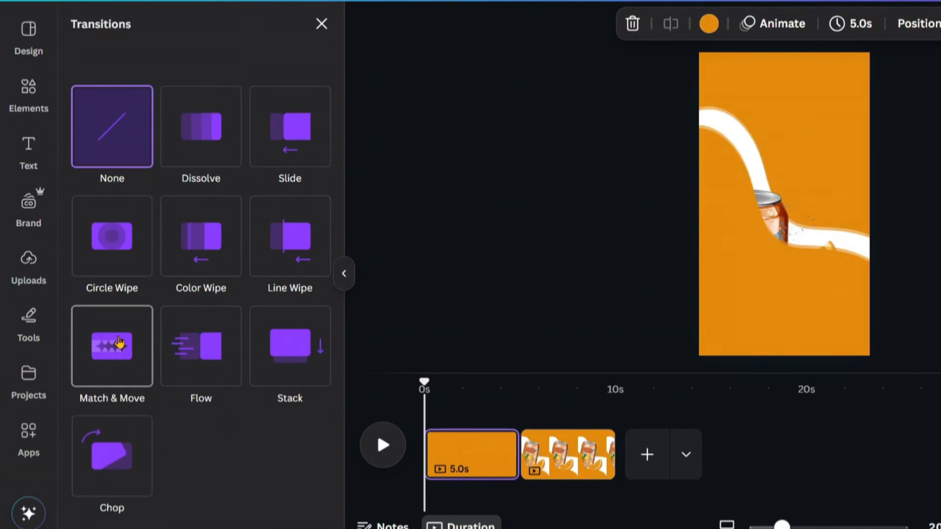
left_click(126, 342)
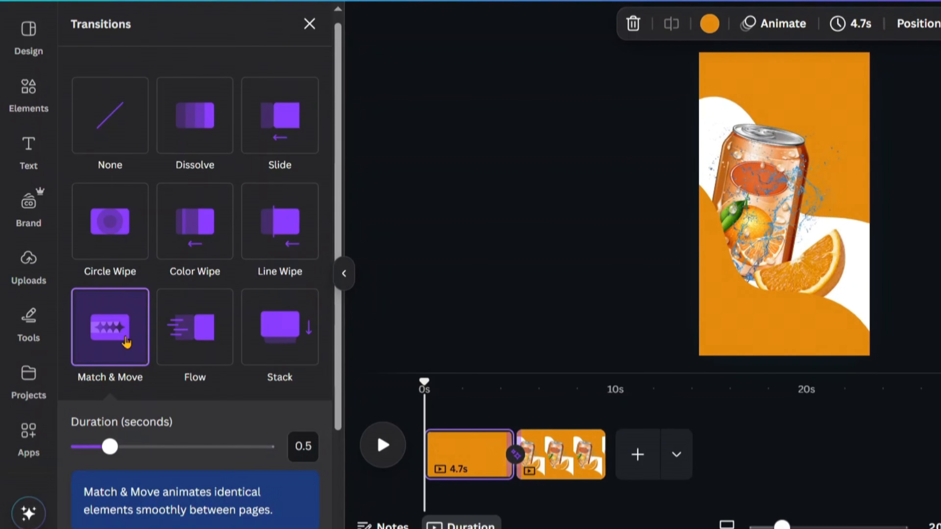
left_click_drag(113, 449, 188, 450)
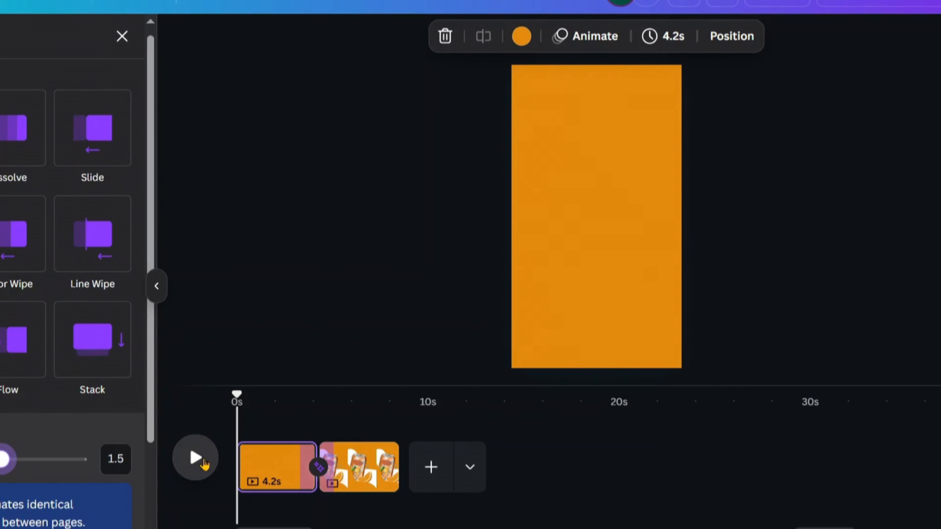
left_click(390, 450)
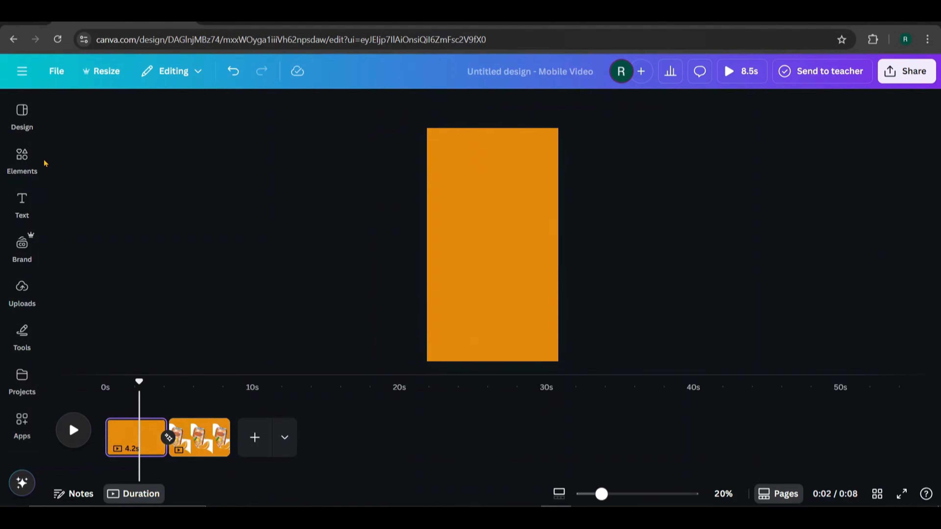
Search the elements for "orange juice" videos and add the 21-second orange slices and splash clip to page 1
left_click(22, 159)
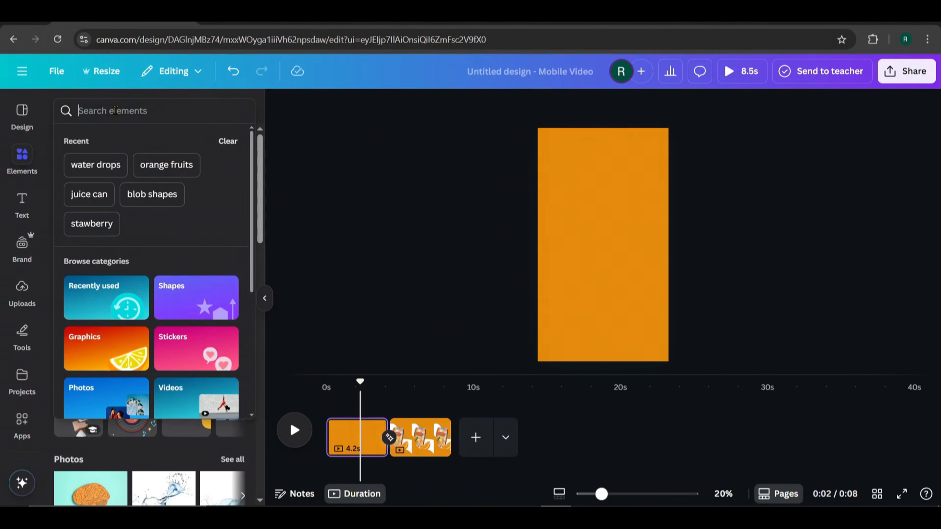
type("orange juice")
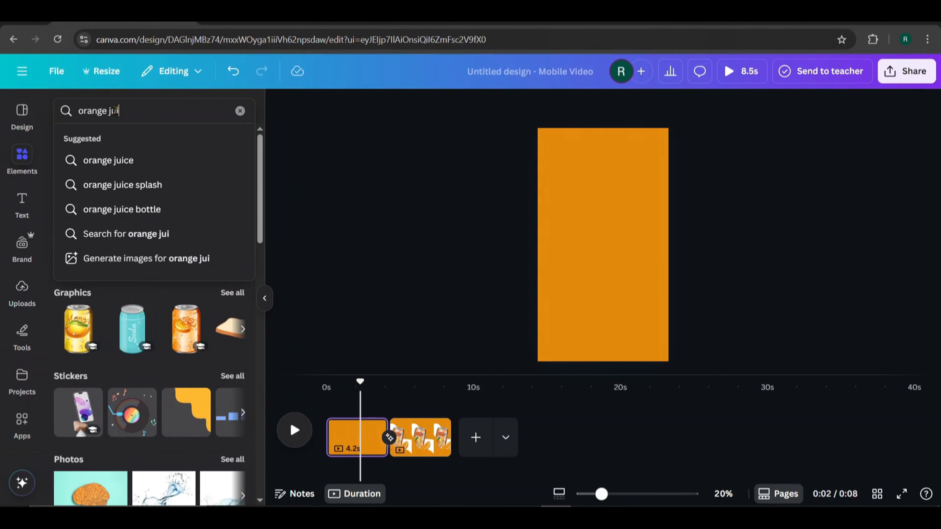
key("Return")
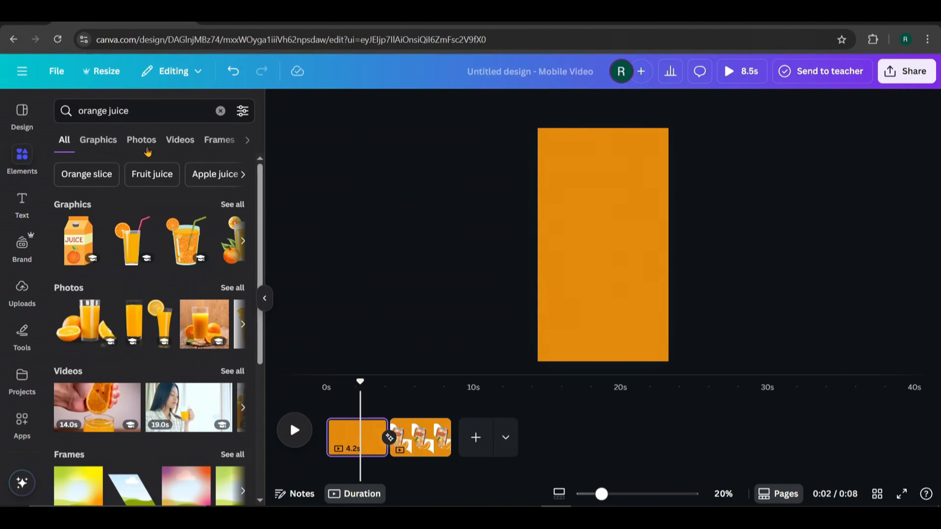
left_click(180, 143)
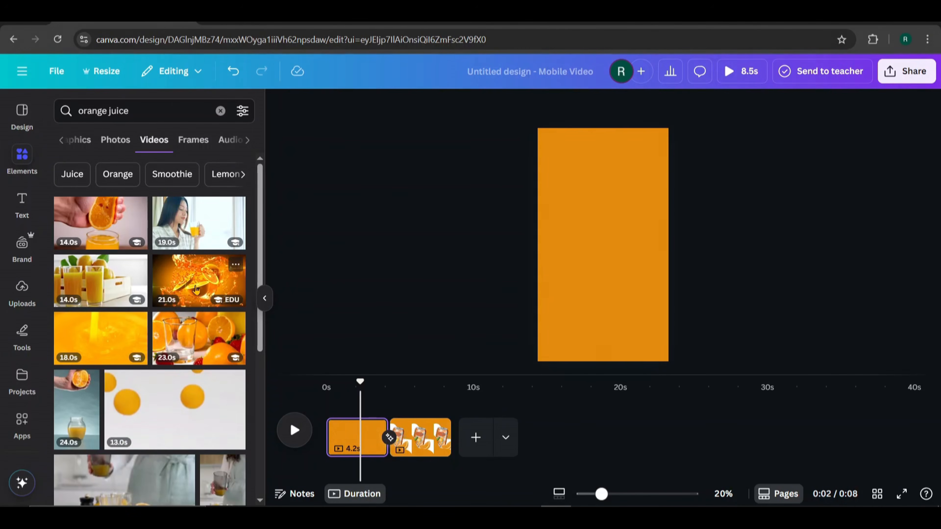
left_click(196, 289)
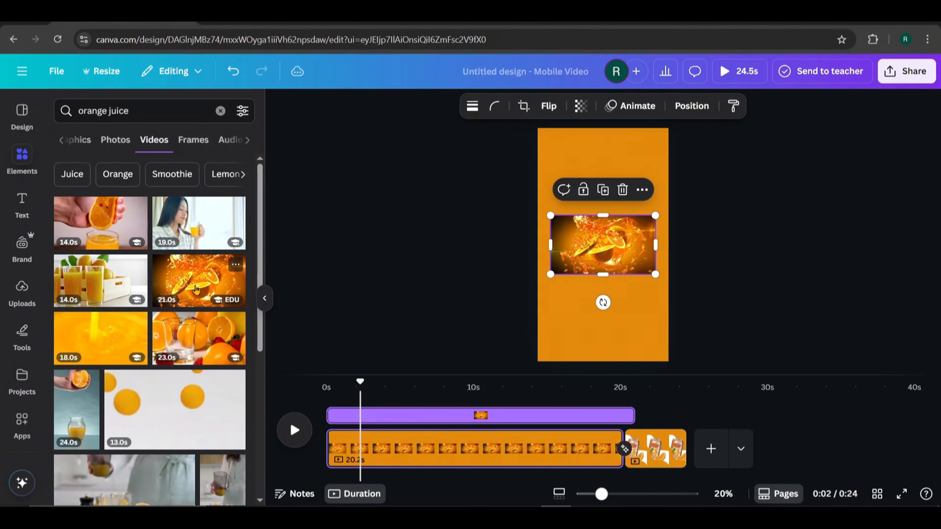
Move the splash video into the upper part of page 1 and enlarge it to the full page width
left_click_drag(589, 240, 577, 182)
left_click_drag(643, 215, 669, 224)
left_click(693, 237)
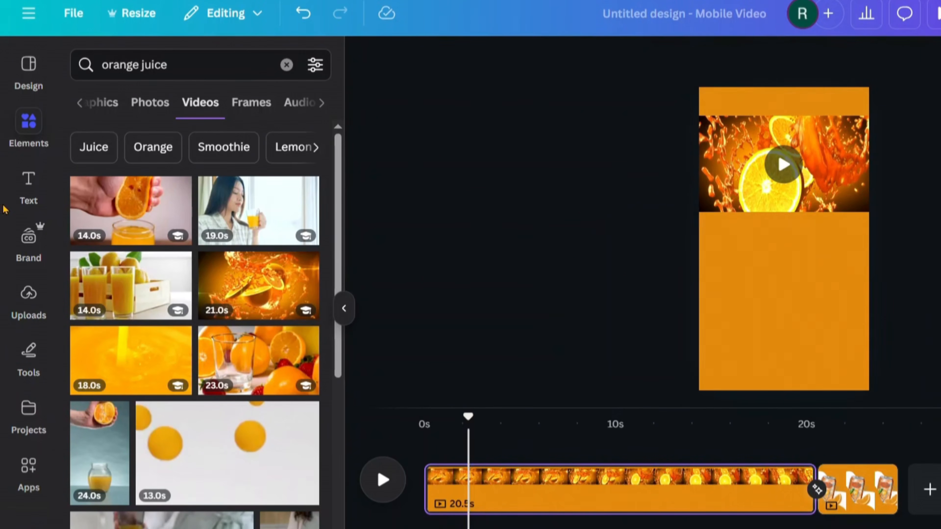
Add a heading reading "ORANGE" to page 1
left_click(29, 181)
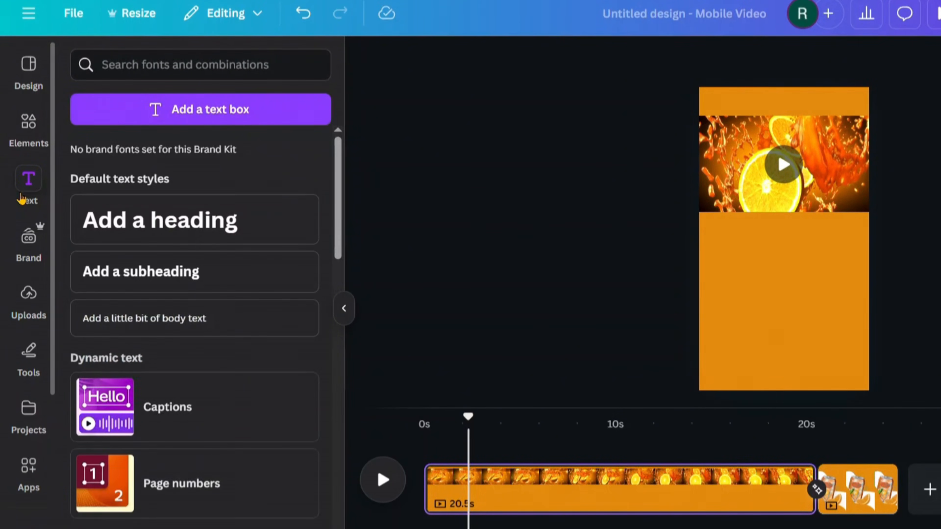
left_click(163, 222)
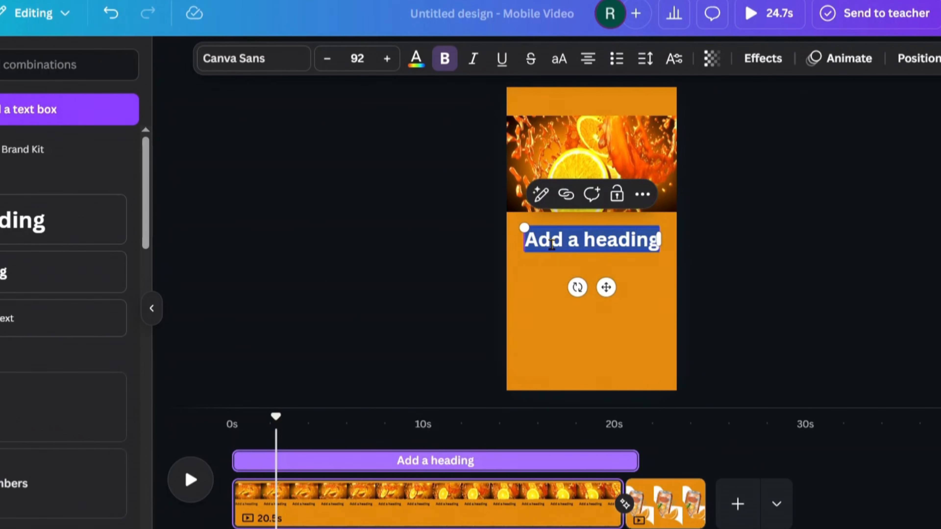
type("ORANGE")
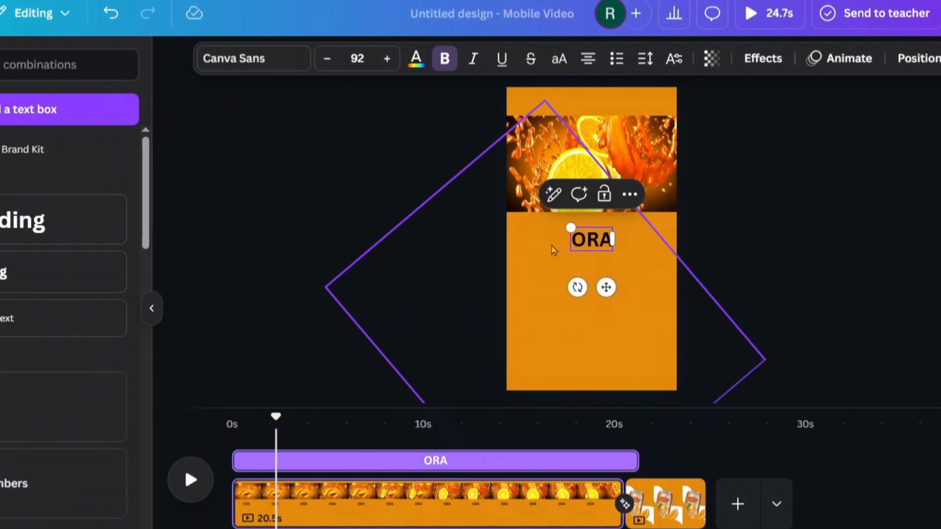
left_click(630, 274)
left_click(627, 244)
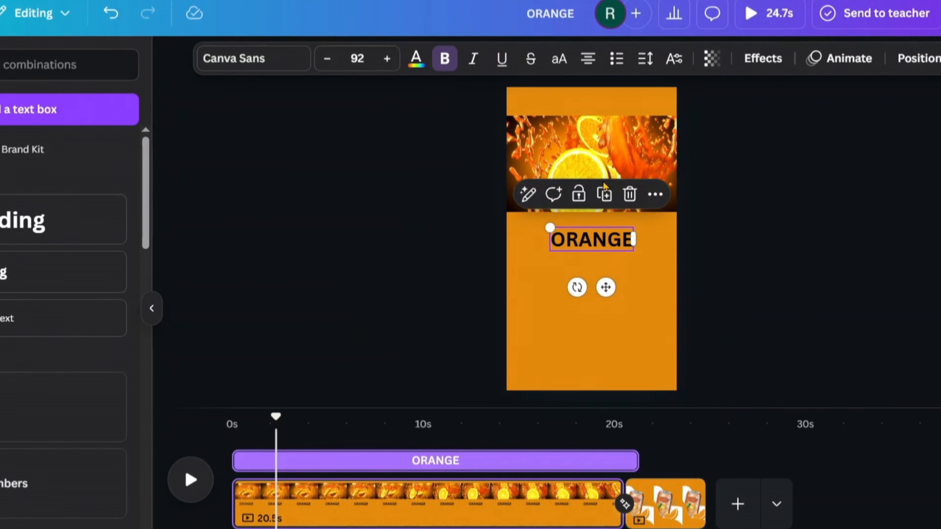
Duplicate the ORANGE heading, place the copy directly below it and change its text to "CRUSH"
left_click(604, 194)
left_click_drag(606, 299, 606, 323)
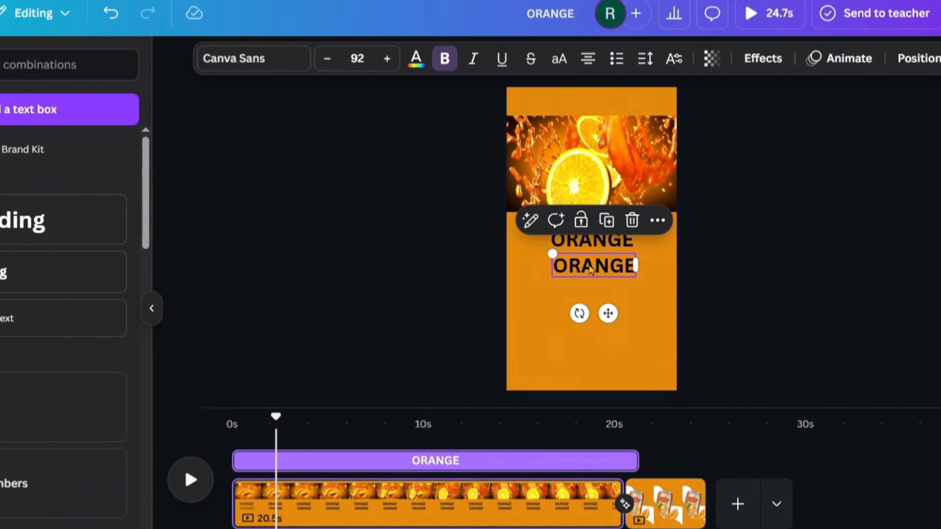
double_click(593, 265)
type("CRUSH")
left_click(646, 276)
Move the ORANGE and CRUSH headings up onto the splash video, with CRUSH directly below ORANGE
left_click(617, 243)
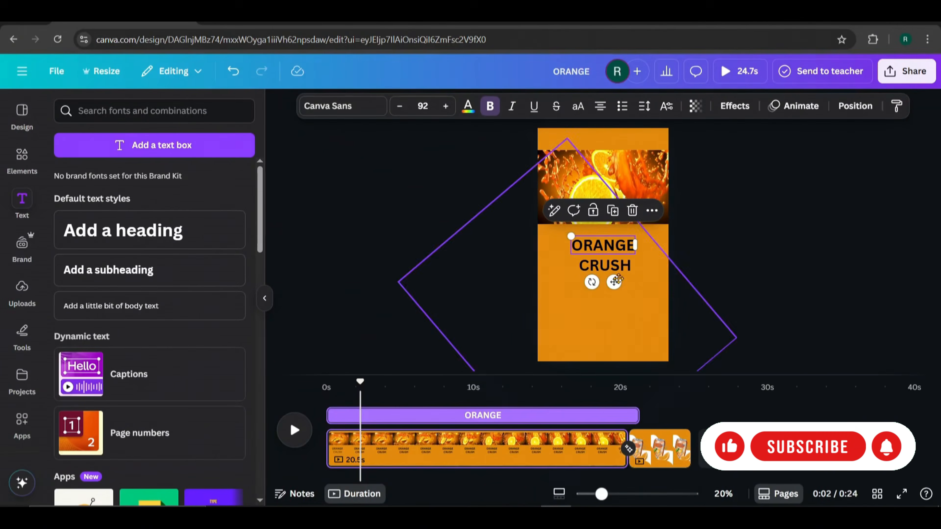
left_click_drag(606, 288, 606, 203)
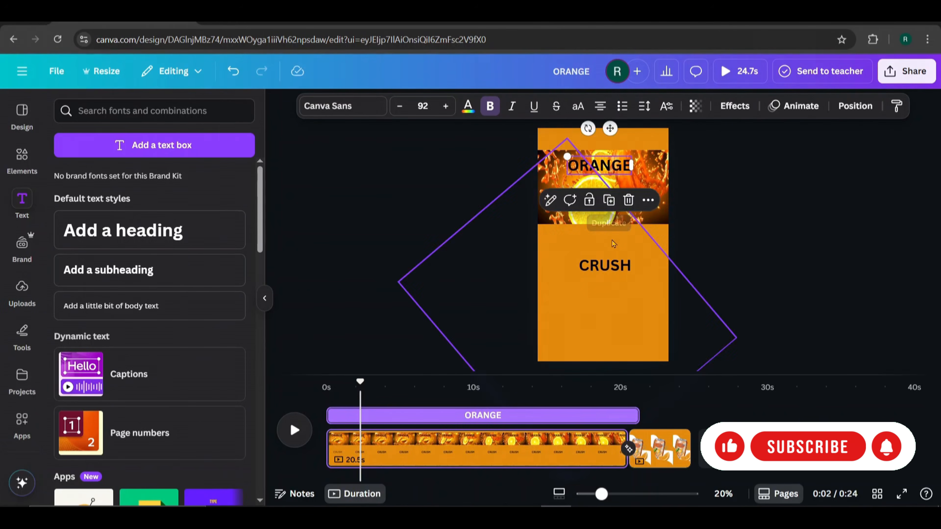
left_click(605, 266)
left_click_drag(616, 300, 614, 229)
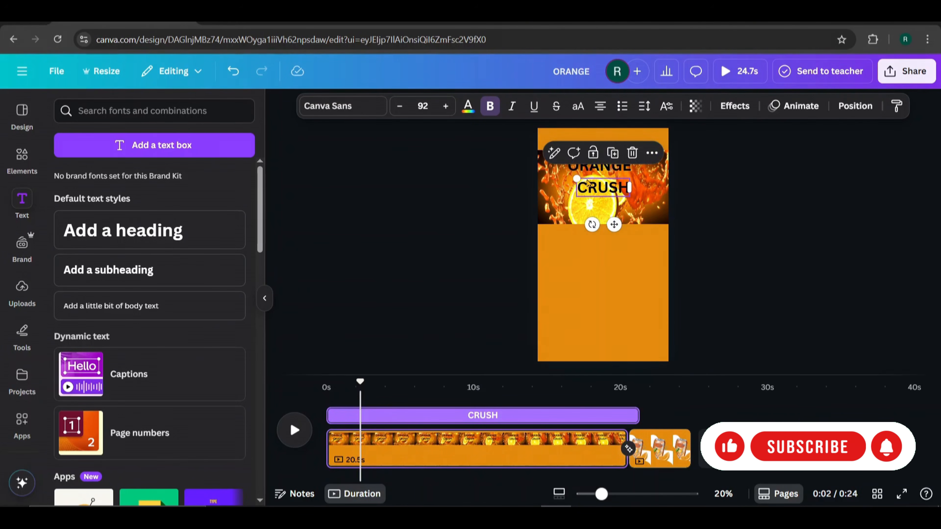
Find the "210" fonts, apply 210 수퍼사이즈 Black Box to ORANGE and replace Canva Sans with it throughout the design
left_click(587, 169)
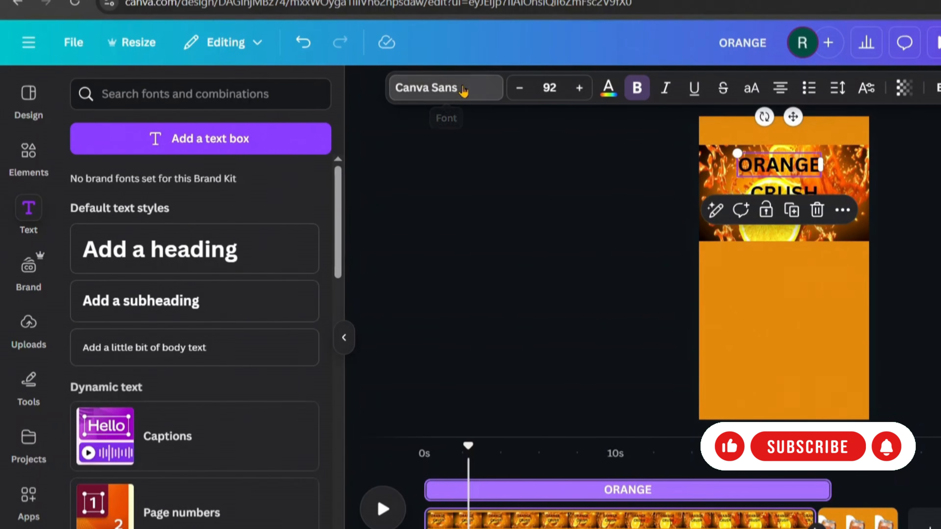
left_click(356, 109)
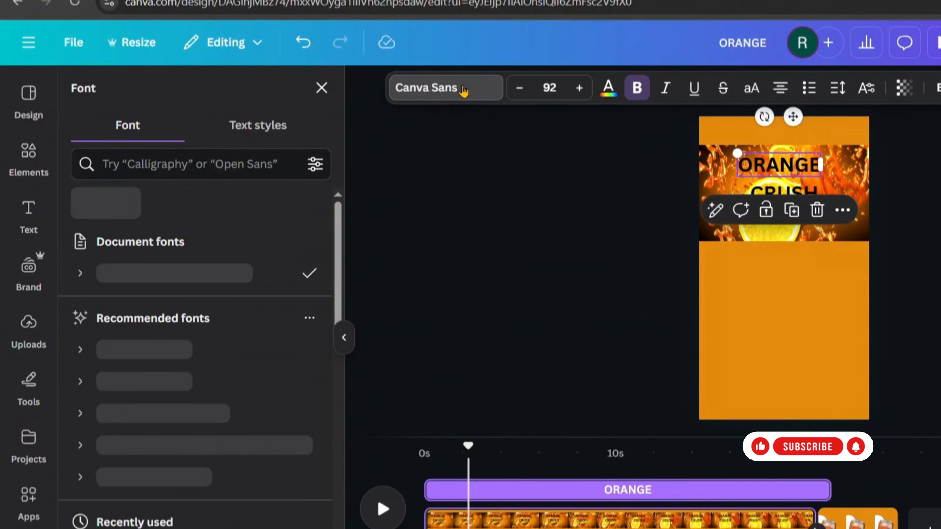
left_click(206, 161)
type("210")
key("Return")
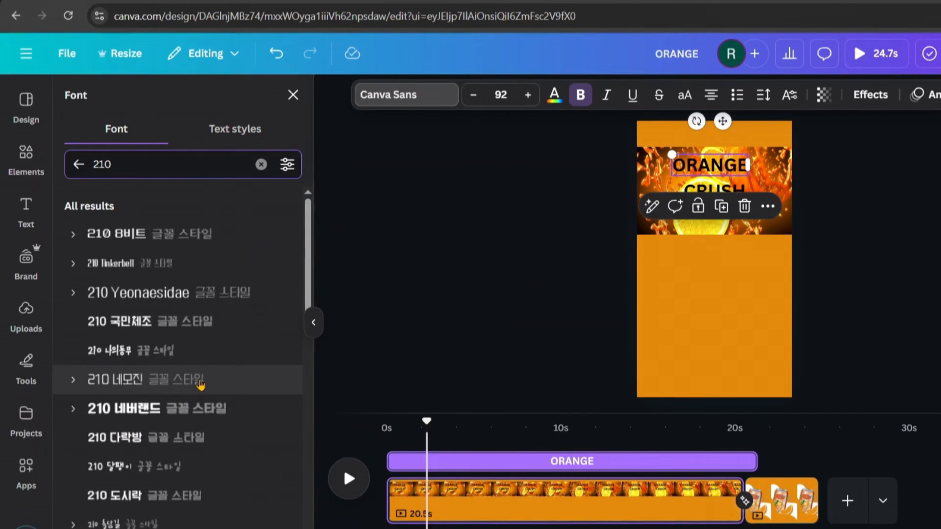
scroll(220, 408, "down", 10)
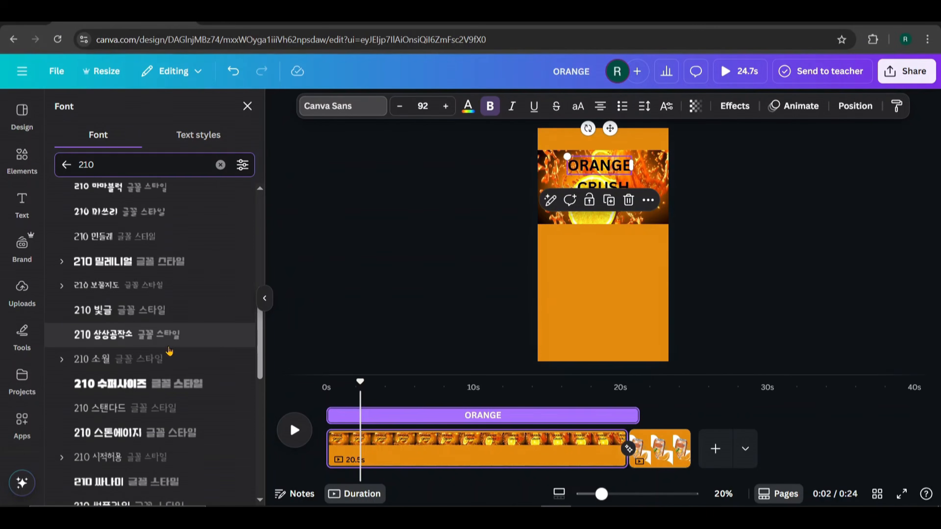
scroll(169, 350, "down", 10)
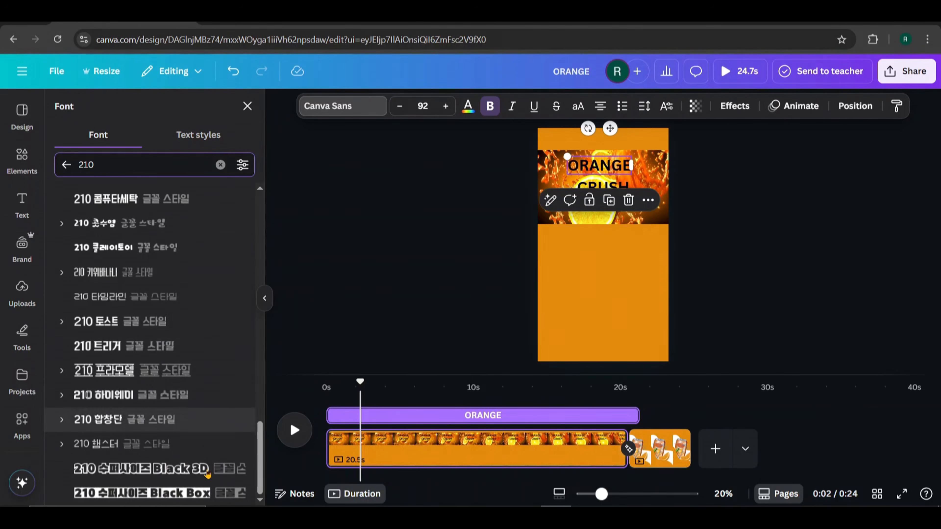
left_click(164, 497)
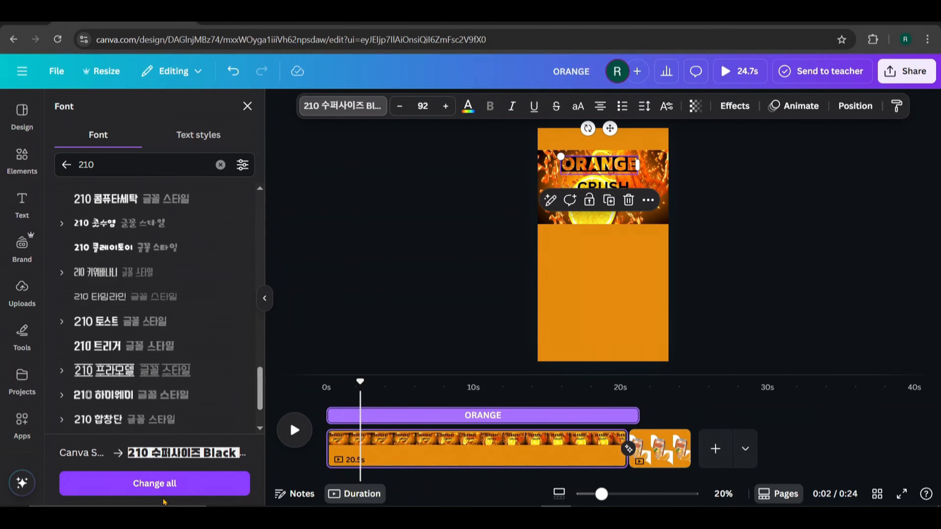
left_click(172, 490)
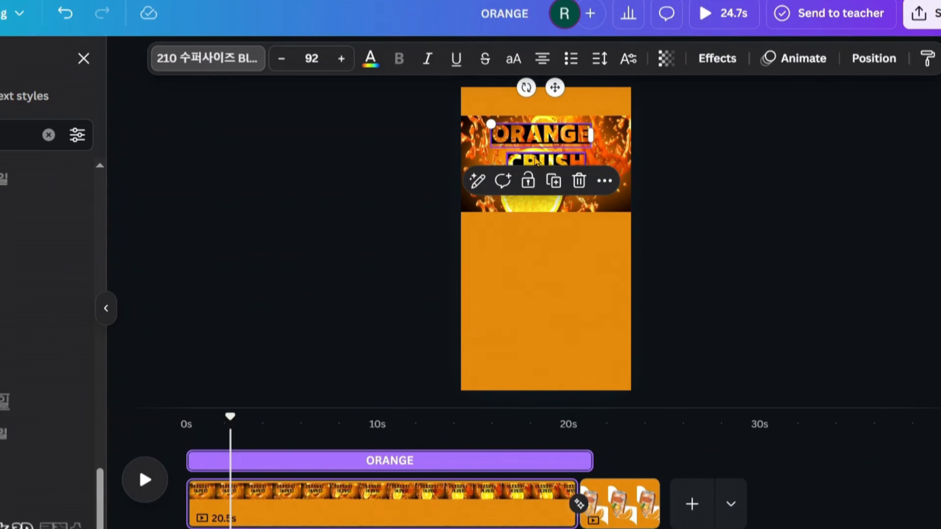
Enlarge the ORANGE and CRUSH headings together until ORANGE spans the full page width at font size 157
left_click(535, 160, "shift")
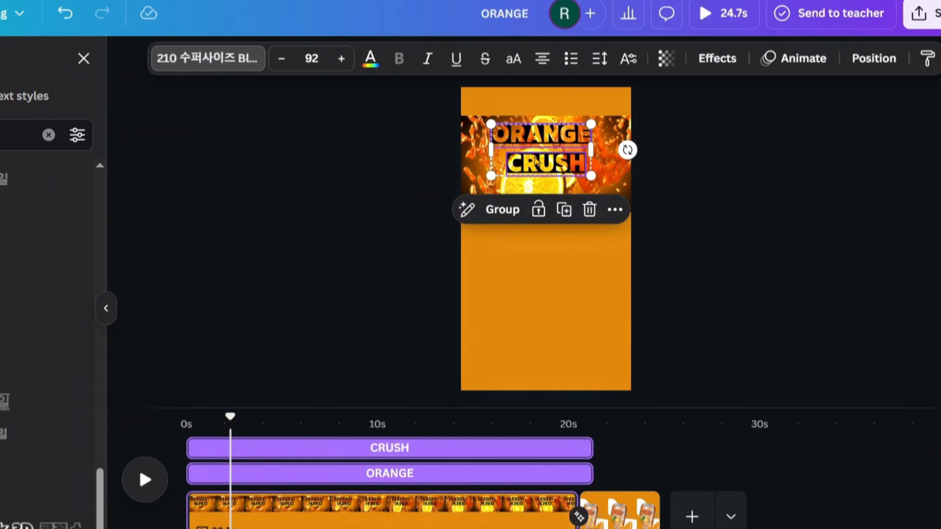
left_click_drag(592, 179, 630, 195)
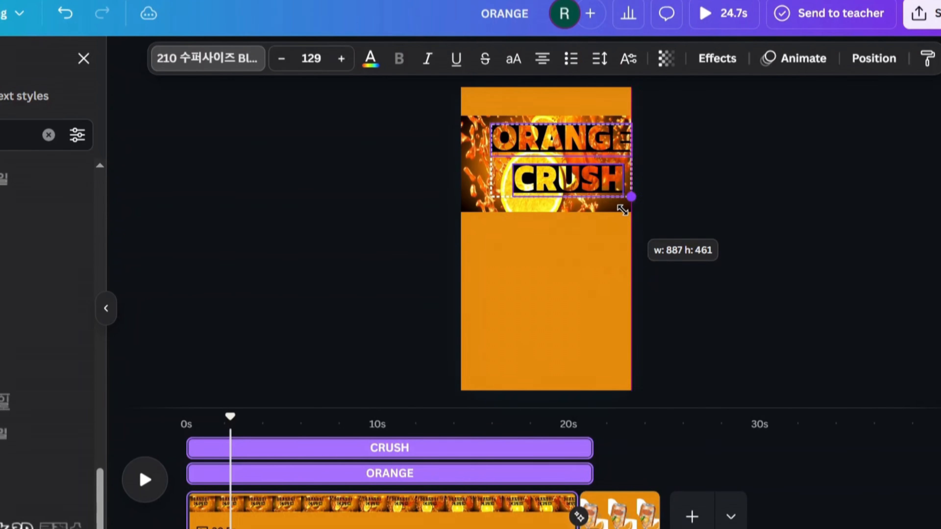
left_click_drag(489, 197, 464, 204)
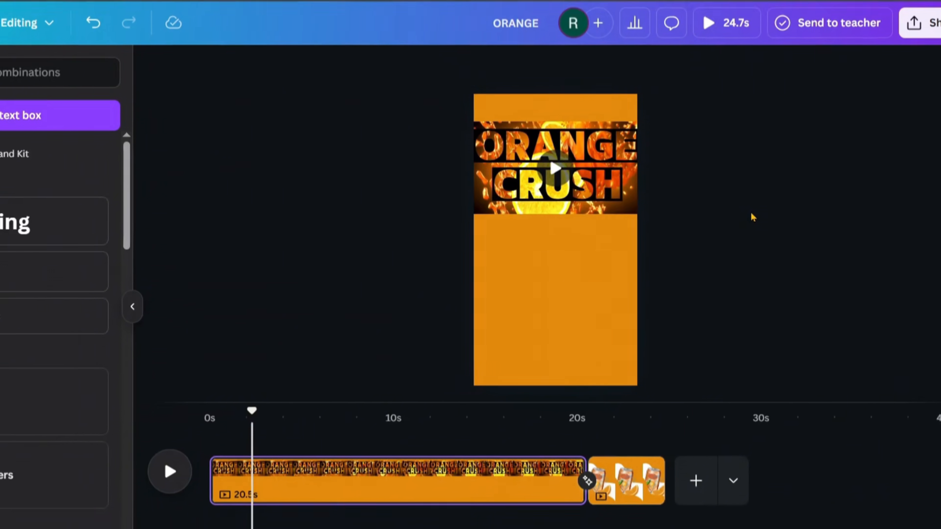
Recolour the ORANGE heading with the document orange #e28a0d and replace black with it throughout the design
left_click(597, 144)
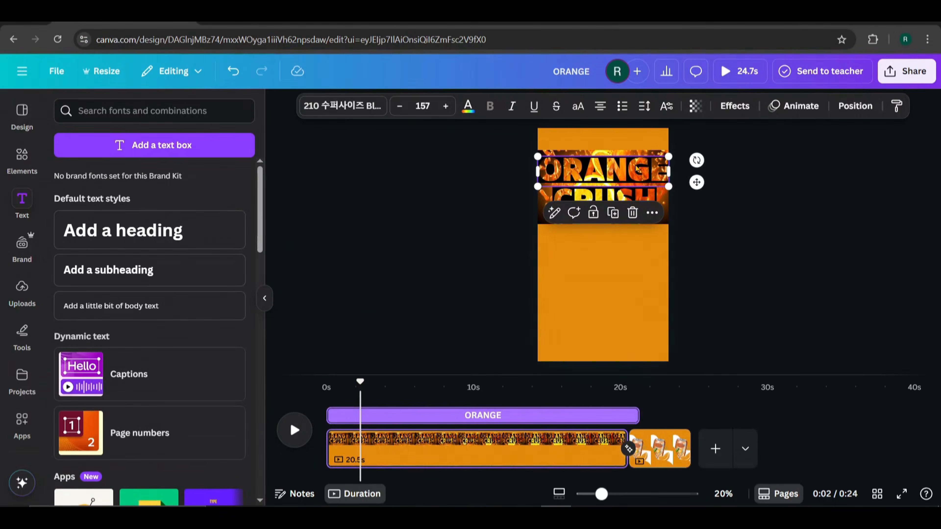
left_click(468, 107)
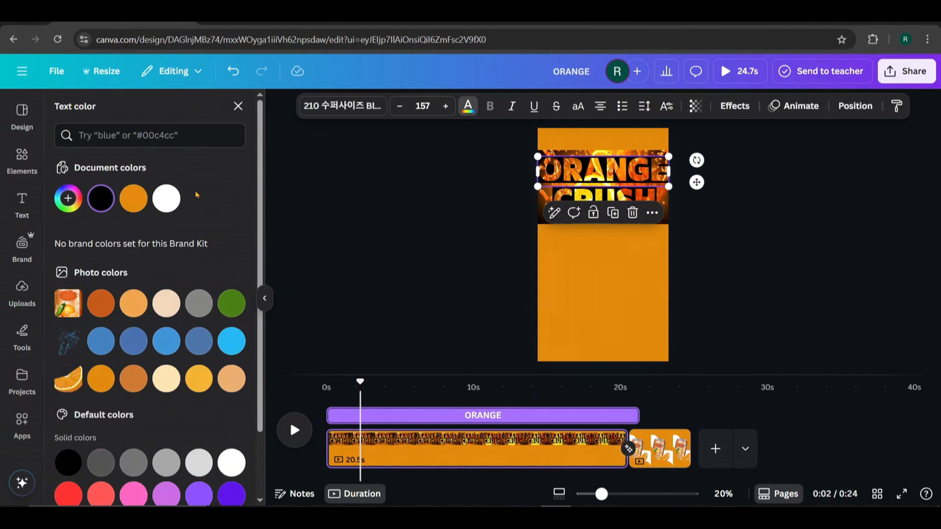
left_click(140, 204)
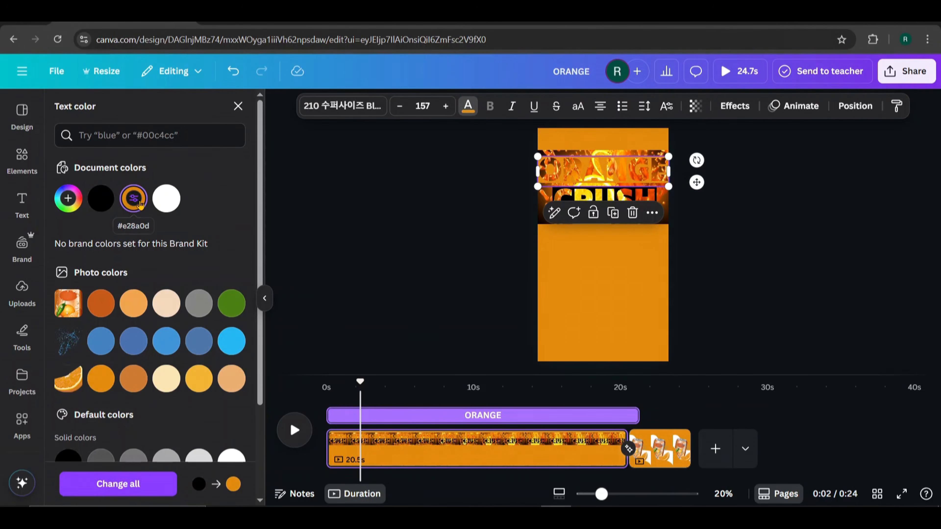
left_click(125, 486)
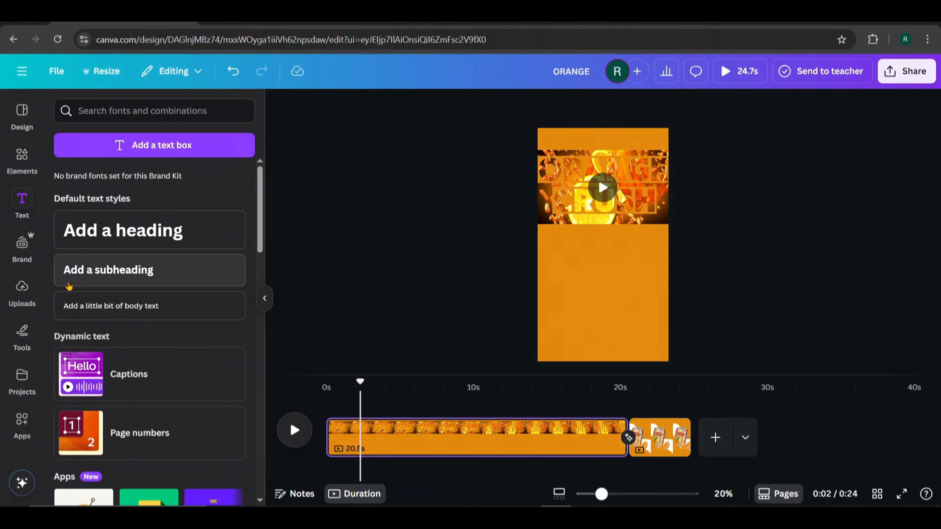
Add a square over the video's lower edge below CRUSH and reshape it into a thin strip across the full page width
left_click(22, 155)
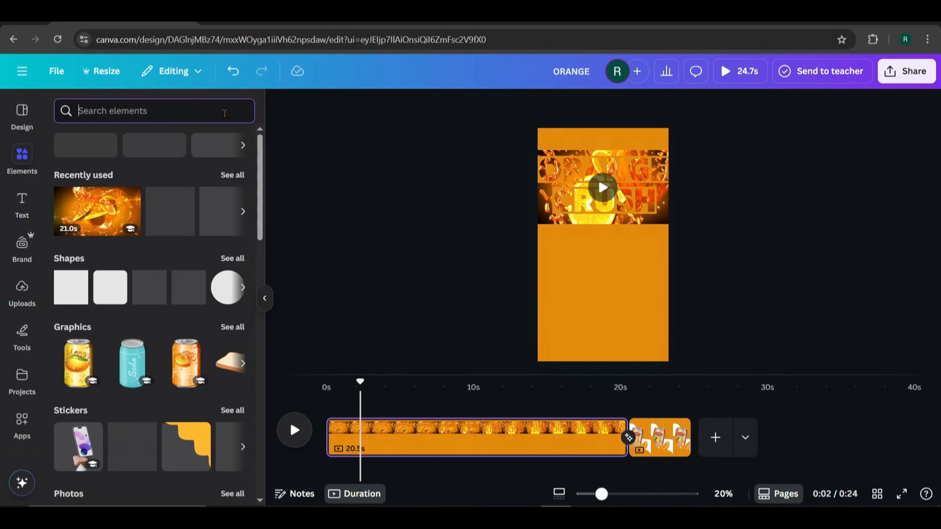
left_click(70, 301)
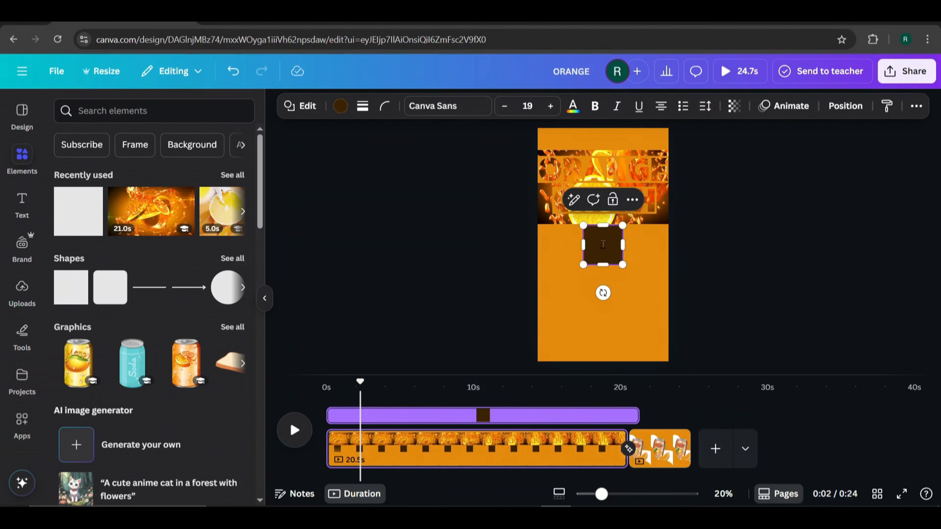
left_click_drag(606, 244, 560, 231)
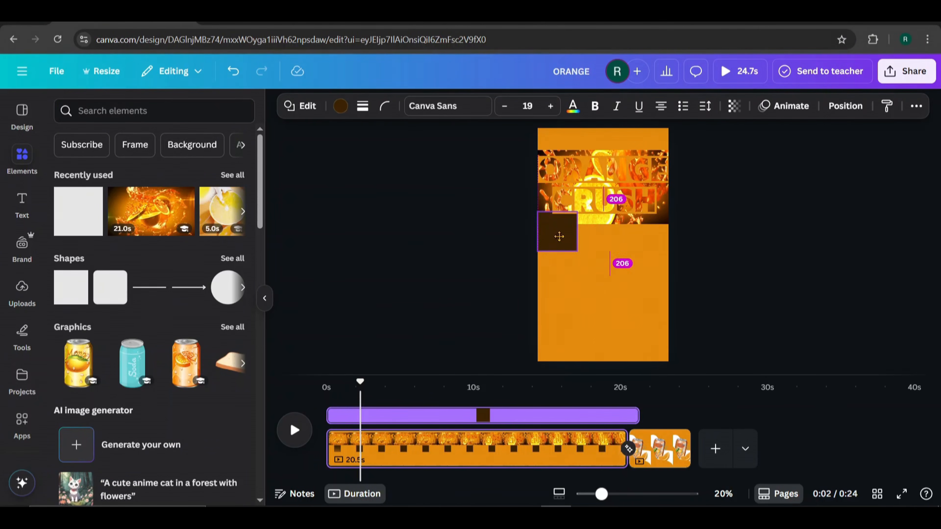
scroll(757, 240, "up", 5)
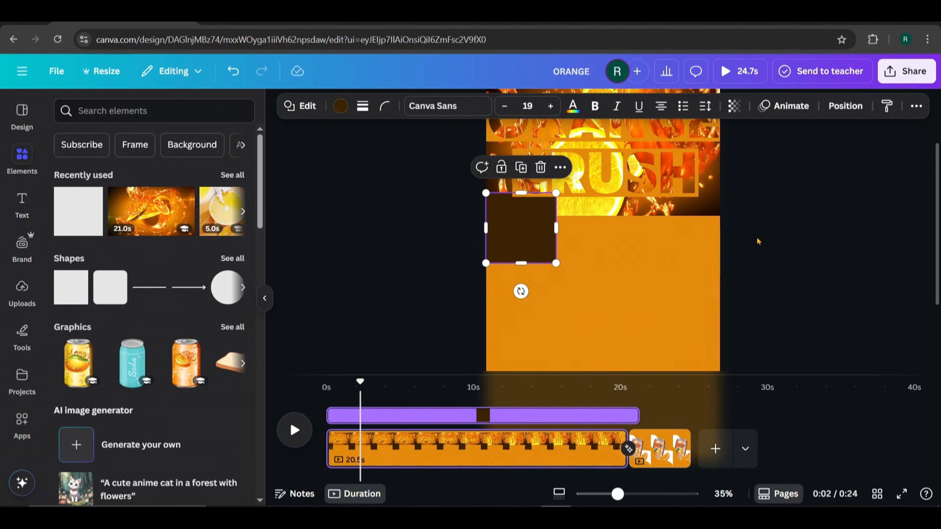
left_click_drag(505, 245, 496, 235)
left_click_drag(557, 230, 720, 230)
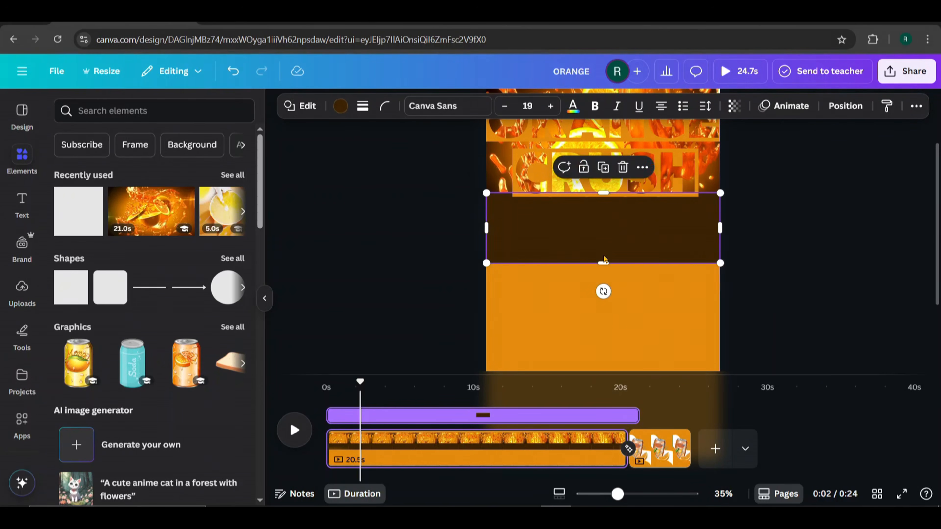
left_click_drag(603, 263, 606, 216)
Duplicate the dark brown strip and place the copy over the exposed video directly above ORANGE
left_click(603, 166)
scroll(626, 238, "up", 2)
left_click_drag(639, 296, 635, 170)
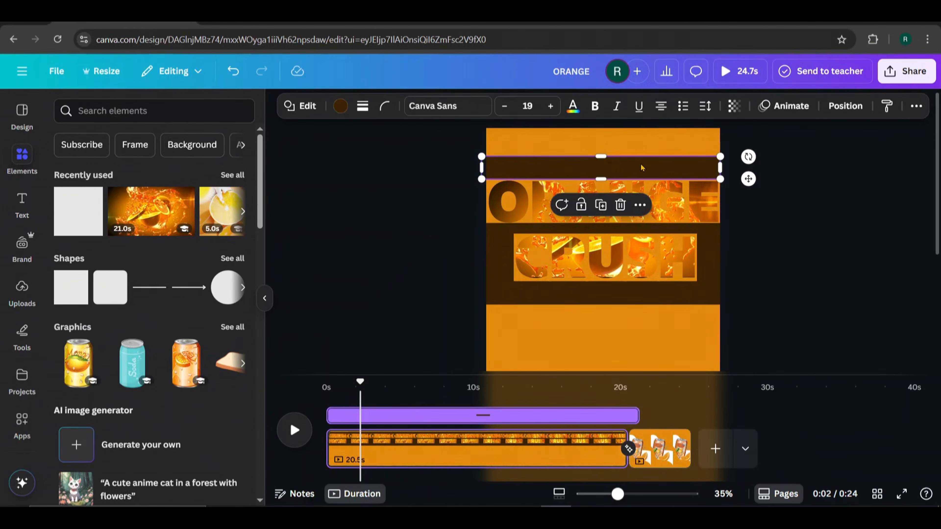
Recolour the strip above ORANGE with the document orange and replace dark brown with it throughout the design
left_click(341, 107)
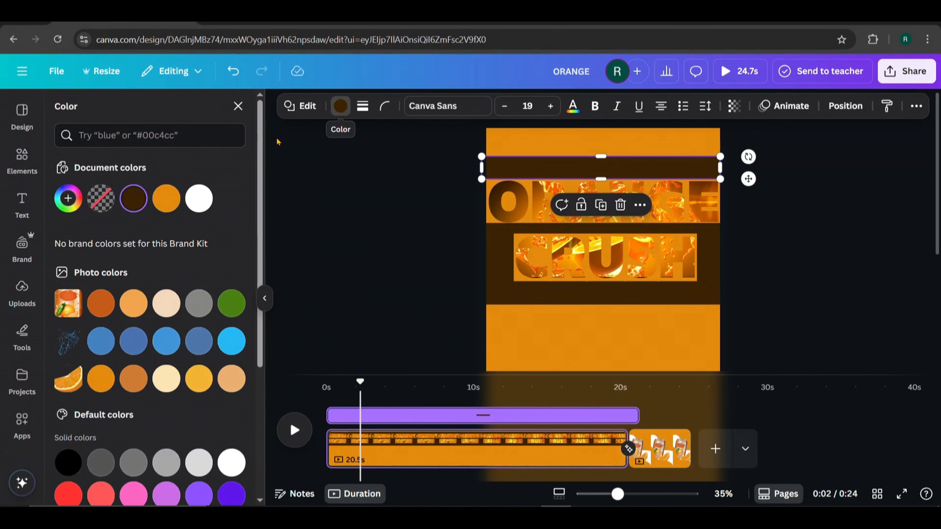
left_click(164, 199)
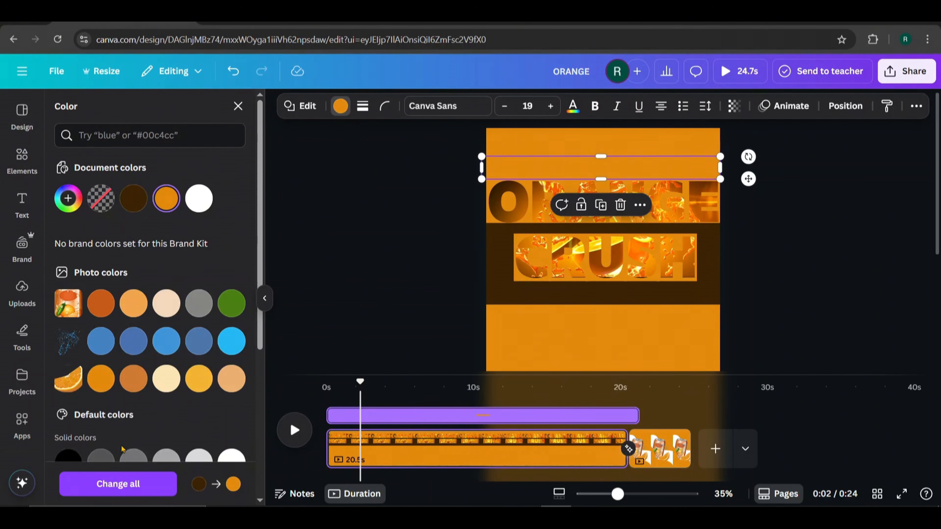
left_click(124, 483)
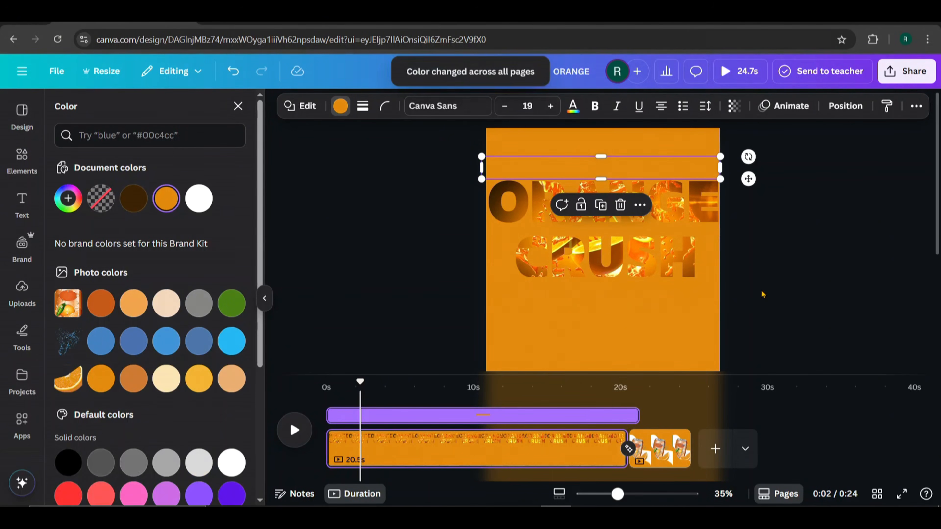
scroll(763, 294, "down", 4)
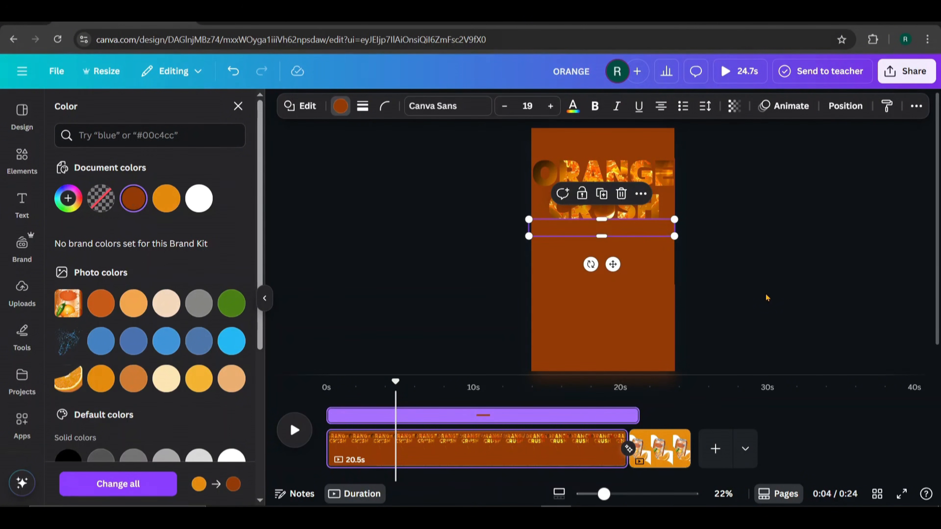
Select the juice video layer behind the ORANGE CRUSH headings and set its video speed to 2
left_click(635, 316)
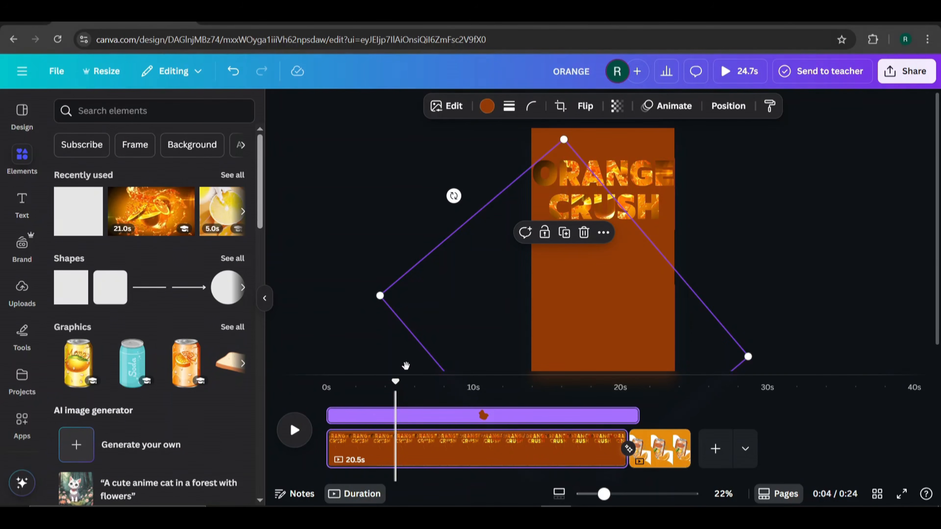
left_click(627, 178)
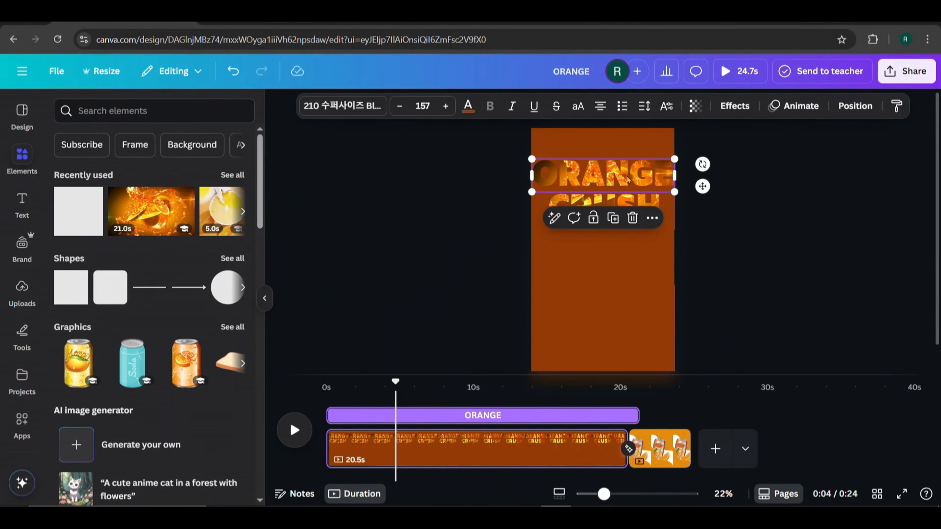
left_click(848, 107)
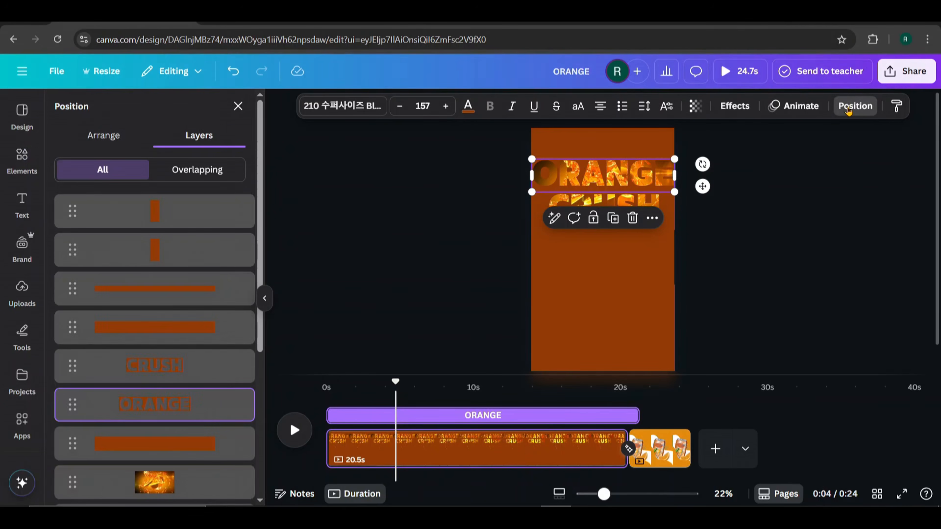
left_click(195, 487)
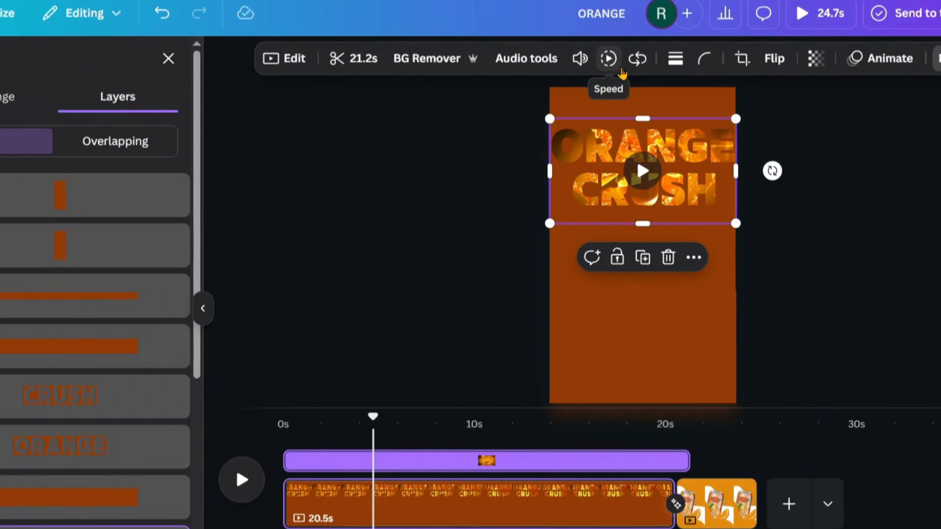
left_click(609, 59)
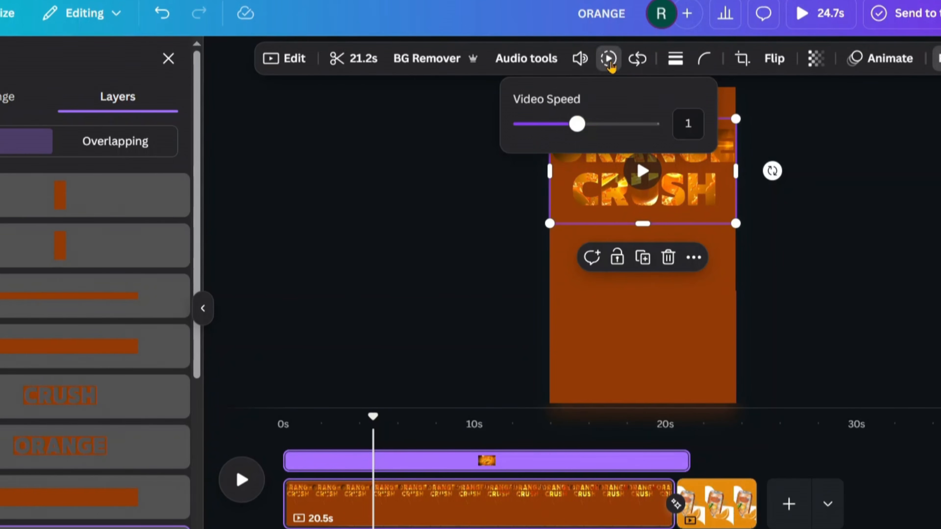
left_click_drag(576, 124, 675, 135)
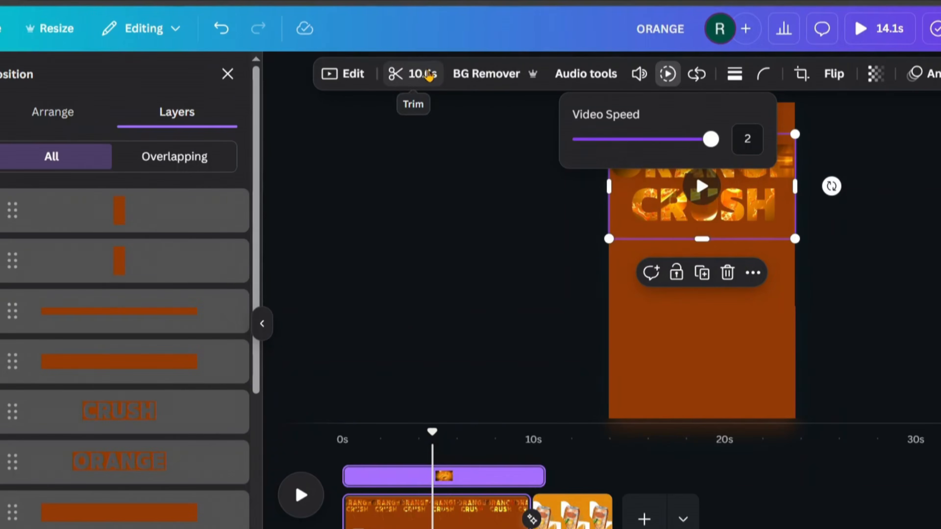
Trim the juice video behind the headings to 5.0 seconds
left_click(393, 106)
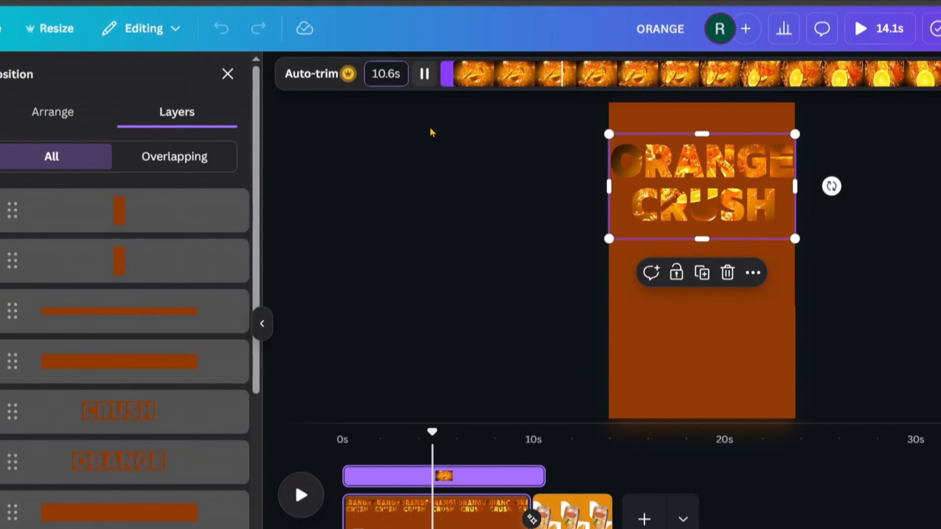
left_click(377, 73)
type("5")
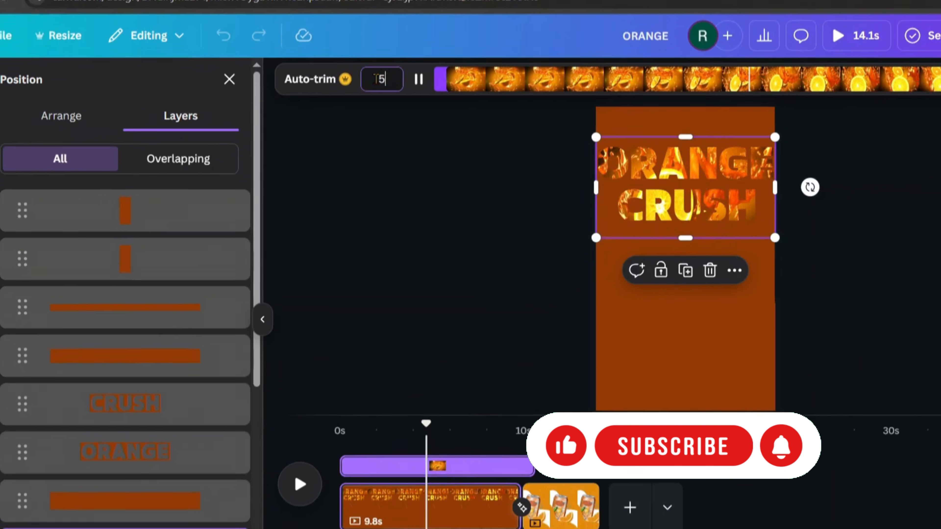
key("Return")
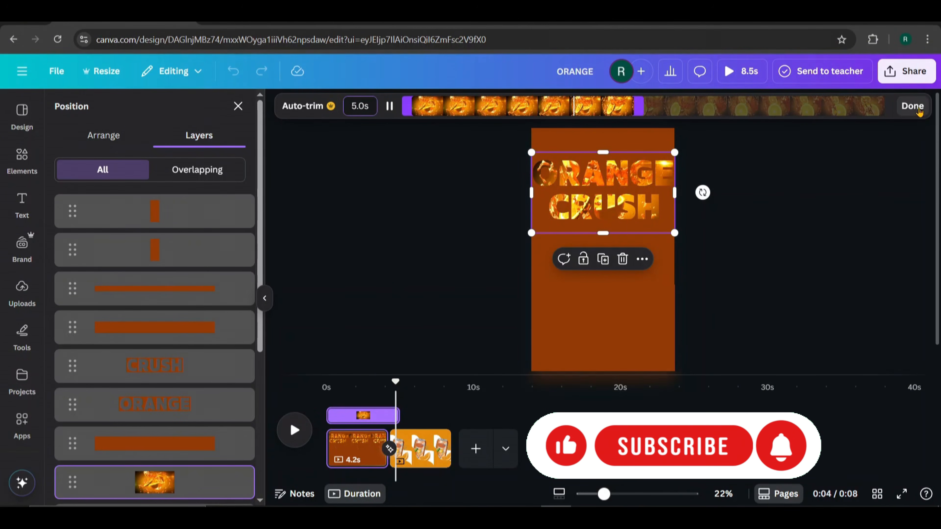
left_click(913, 107)
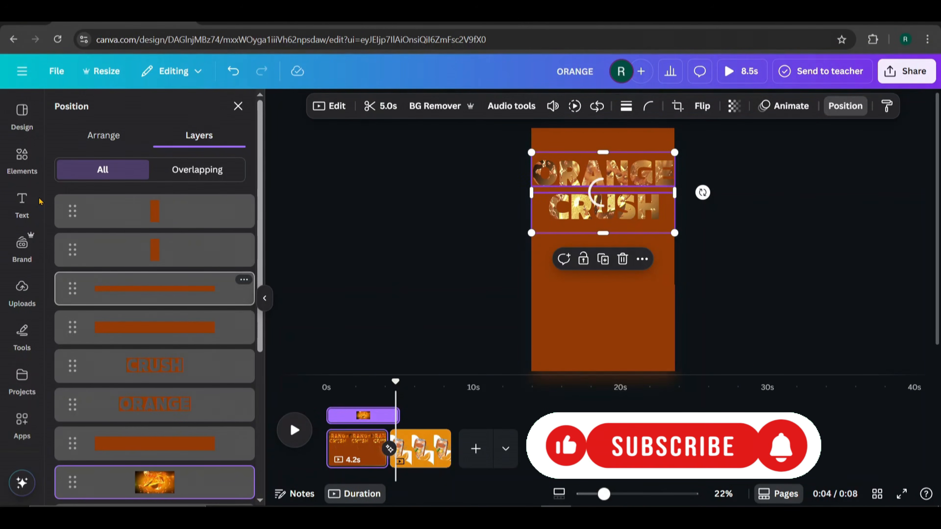
Find a cut-out photo under "orange fruits" showing oranges with leaves and place it enlarged on the lower half of the first page
left_click(20, 175)
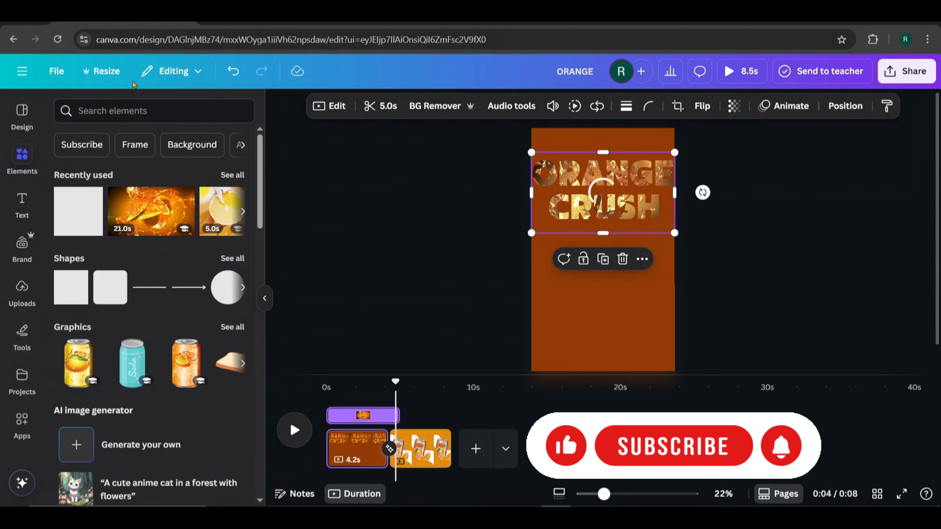
left_click(123, 111)
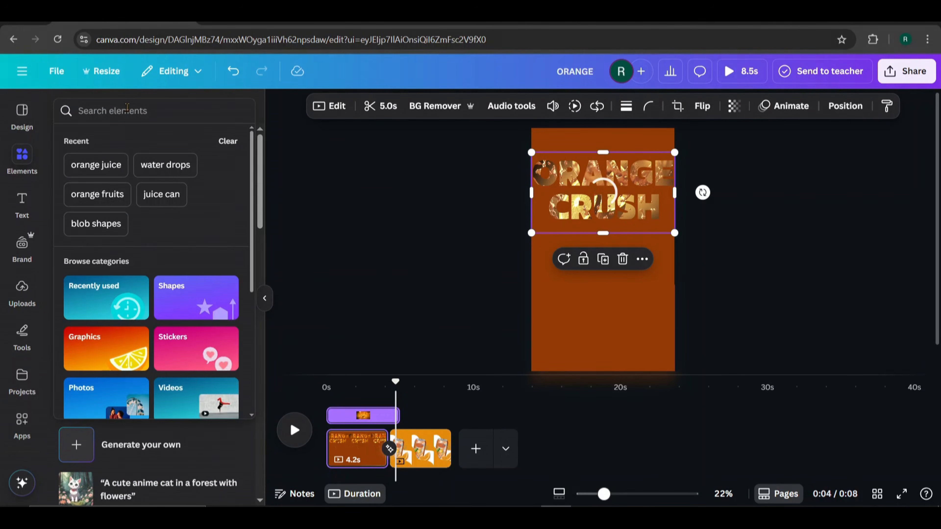
left_click(117, 200)
left_click(180, 139)
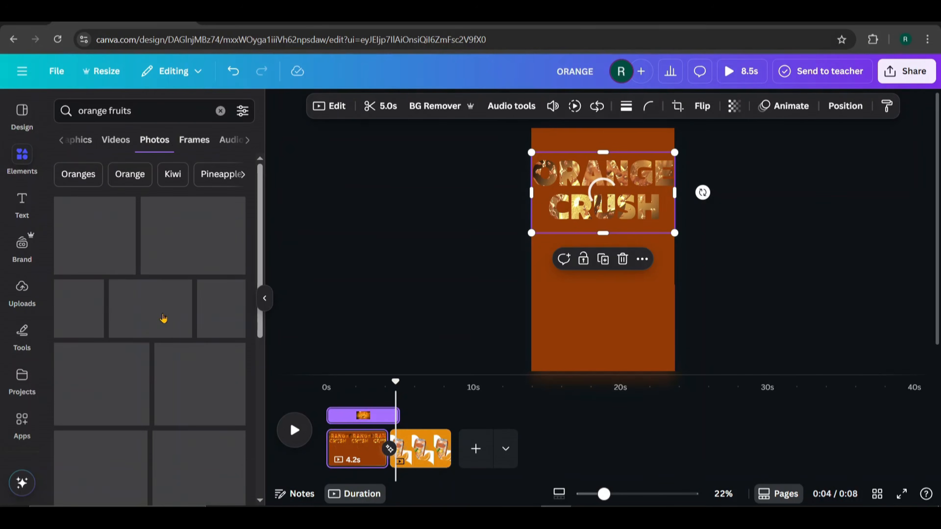
scroll(170, 213, "down", 4)
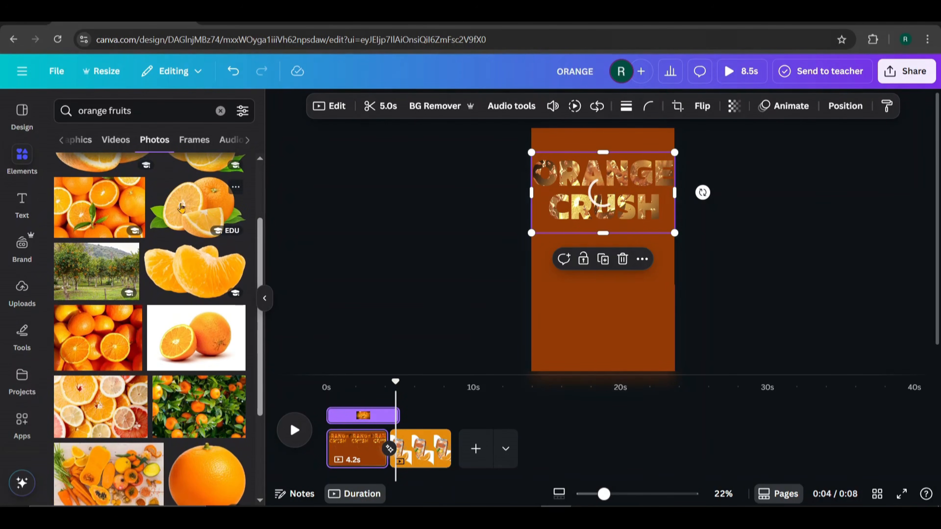
left_click(181, 207)
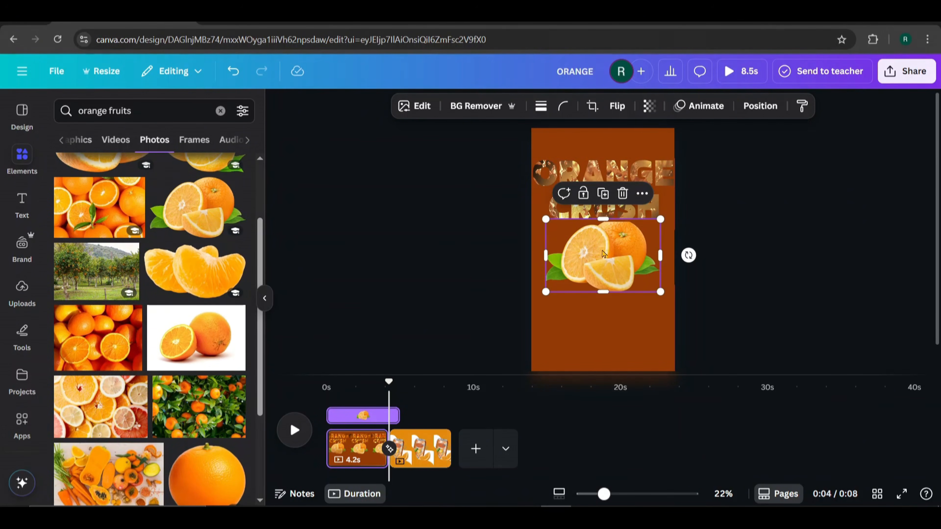
left_click_drag(603, 254, 596, 305)
left_click(708, 279)
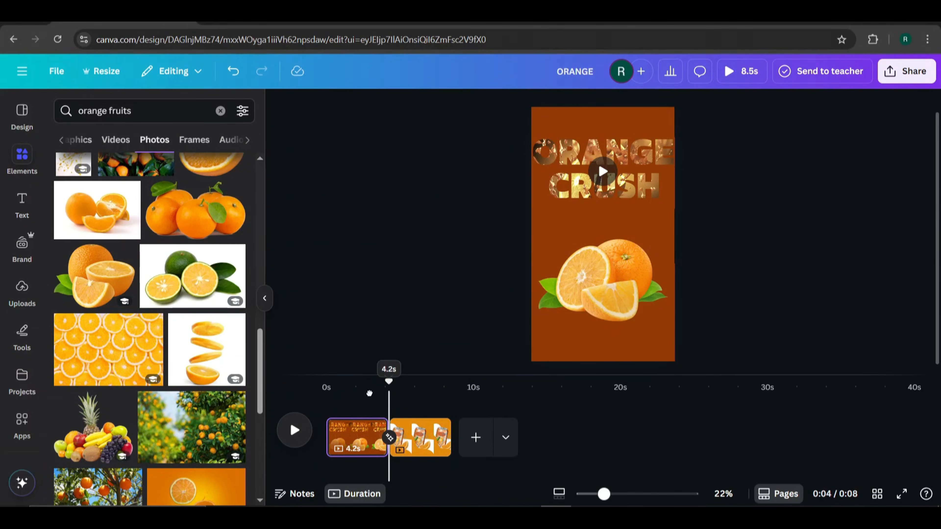
Copy the ORANGE and CRUSH headings and the oranges photo together from the first page onto the second page
left_click_drag(370, 394, 395, 393)
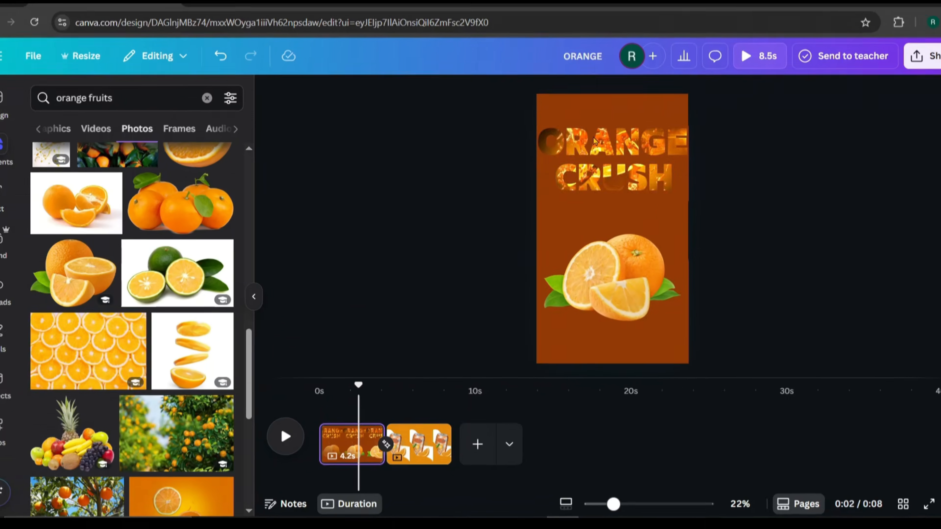
left_click(593, 140)
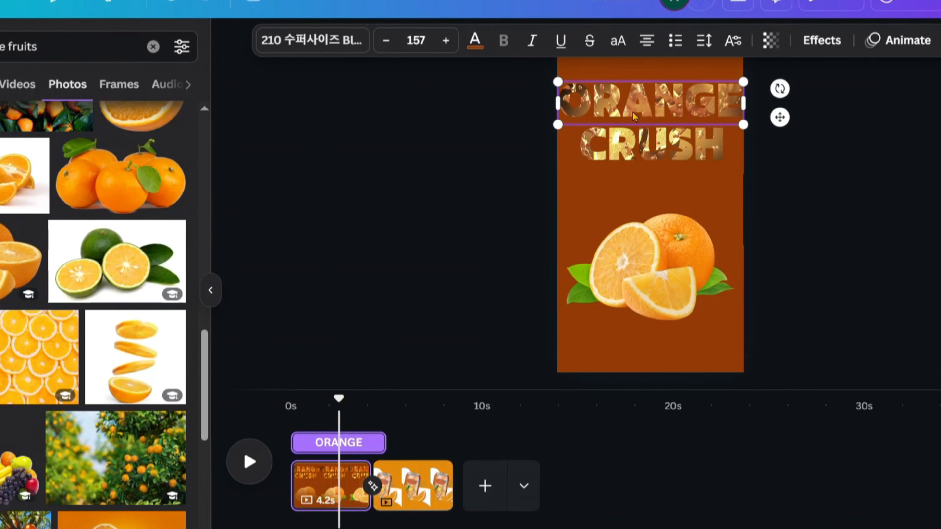
left_click(614, 178, "shift")
left_click(645, 242, "shift")
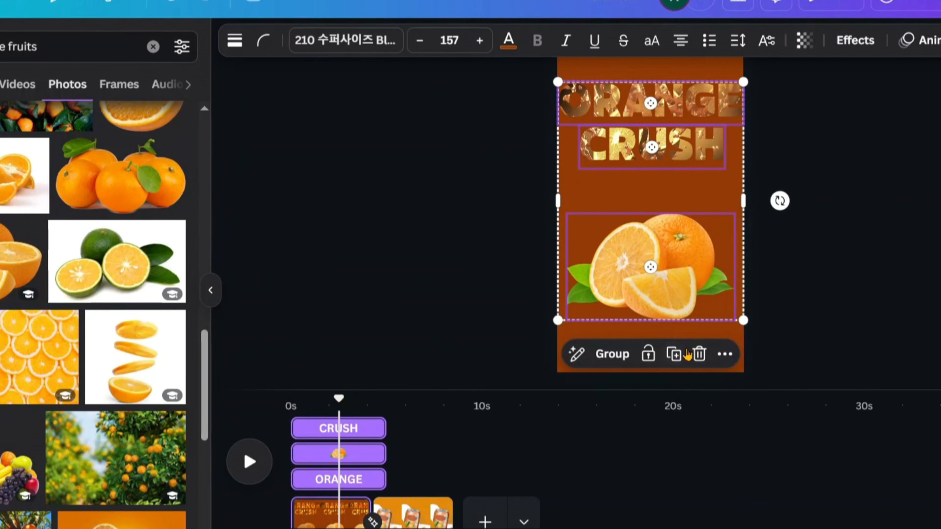
left_click(675, 357)
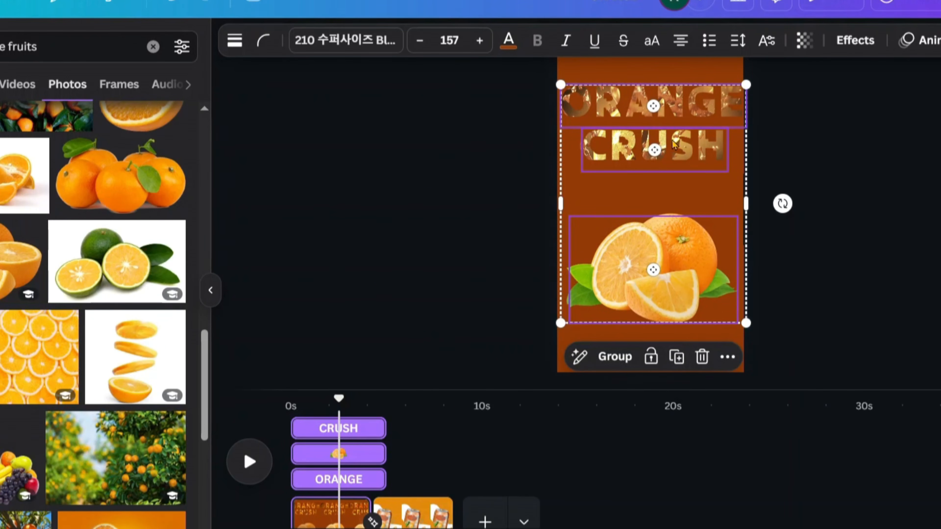
left_click_drag(672, 141, 419, 524)
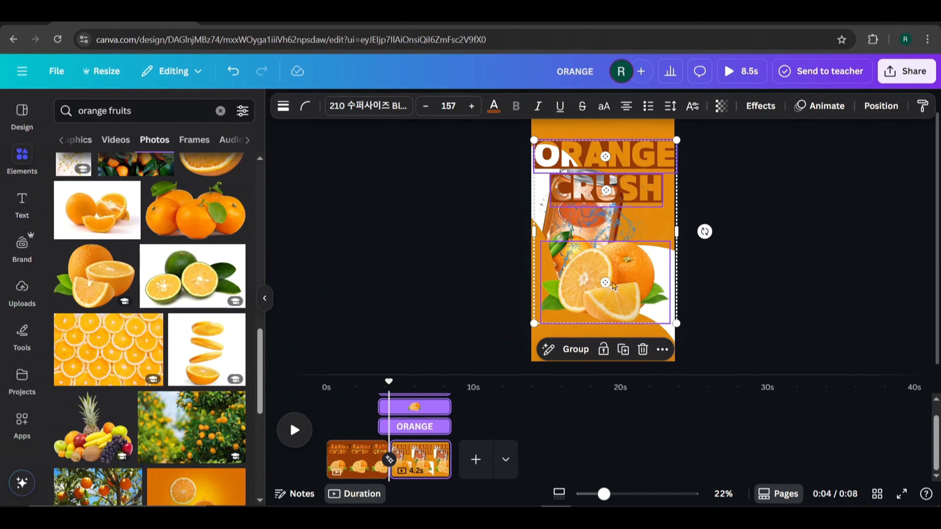
Shrink the oranges photo into the second page's lower-left corner and fit smaller ORANGE and CRUSH headings above the can
left_click(748, 244)
left_click_drag(630, 271, 652, 274)
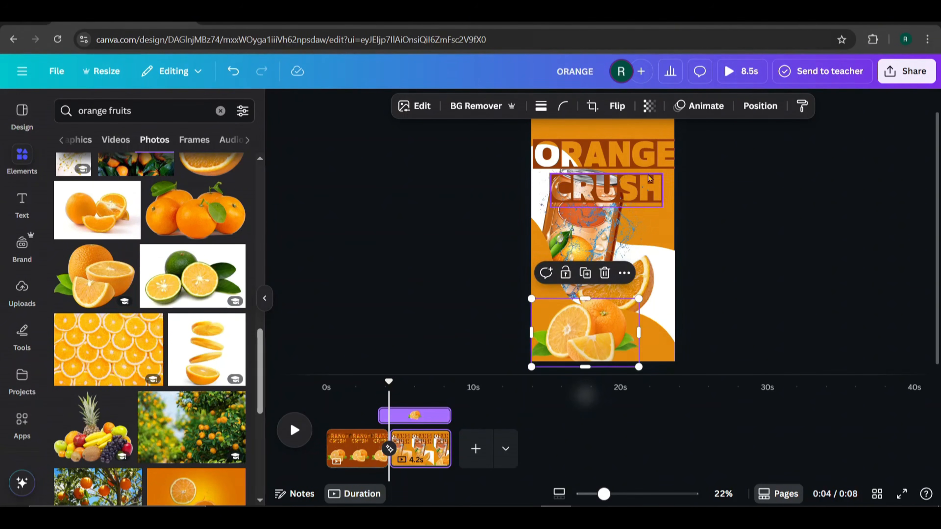
left_click(658, 164)
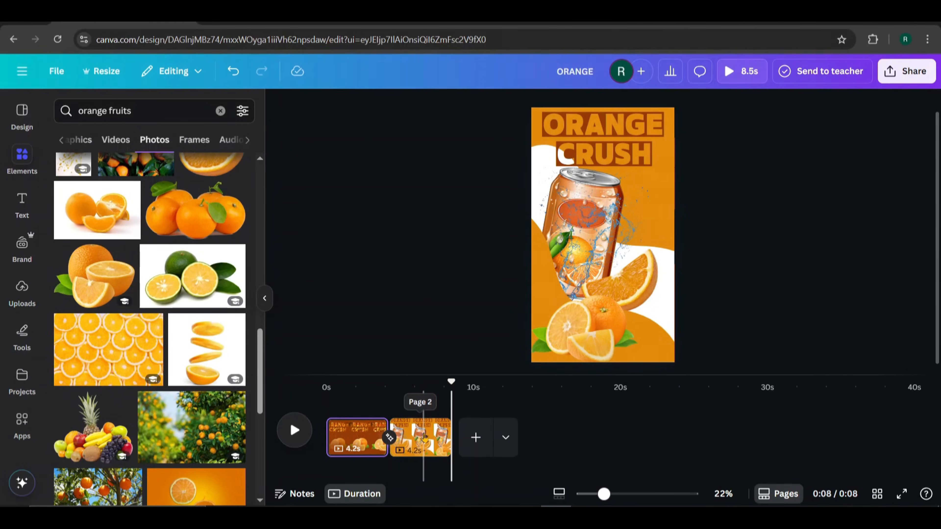
Duplicate the second page with the soda can
left_click(424, 436)
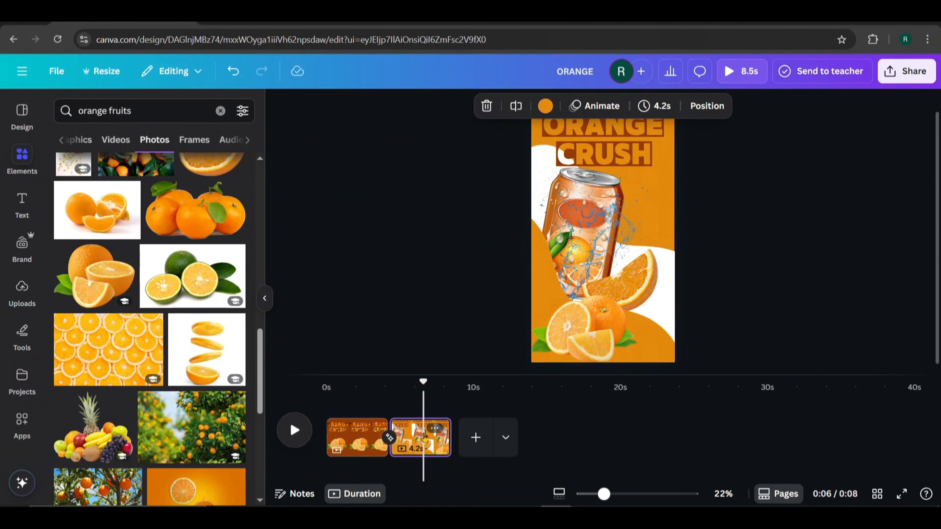
right_click(425, 437)
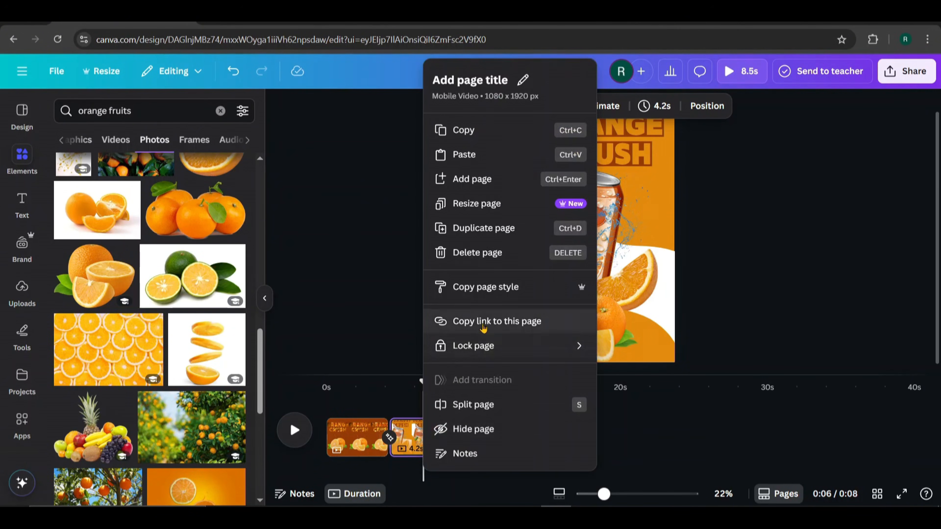
left_click(487, 239)
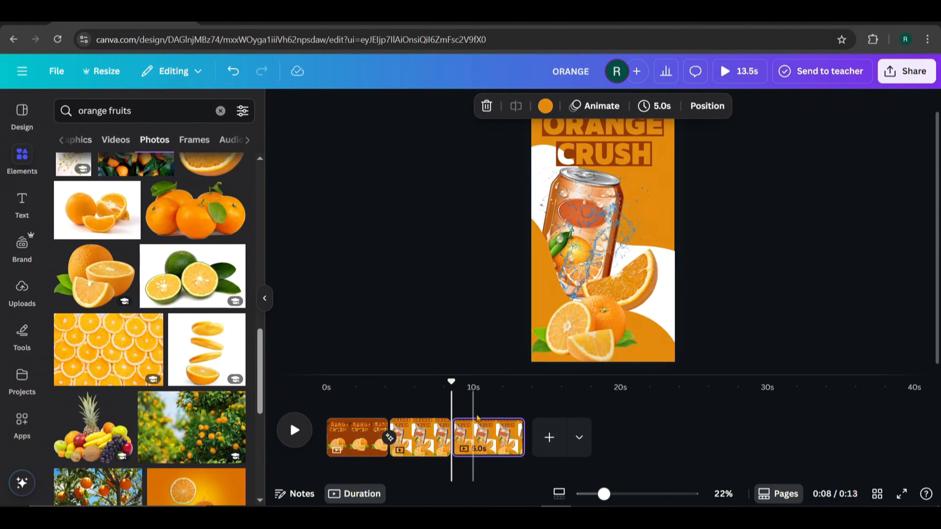
Delete the ORANGE and CRUSH headings and the oranges photo from the third page
left_click(480, 432)
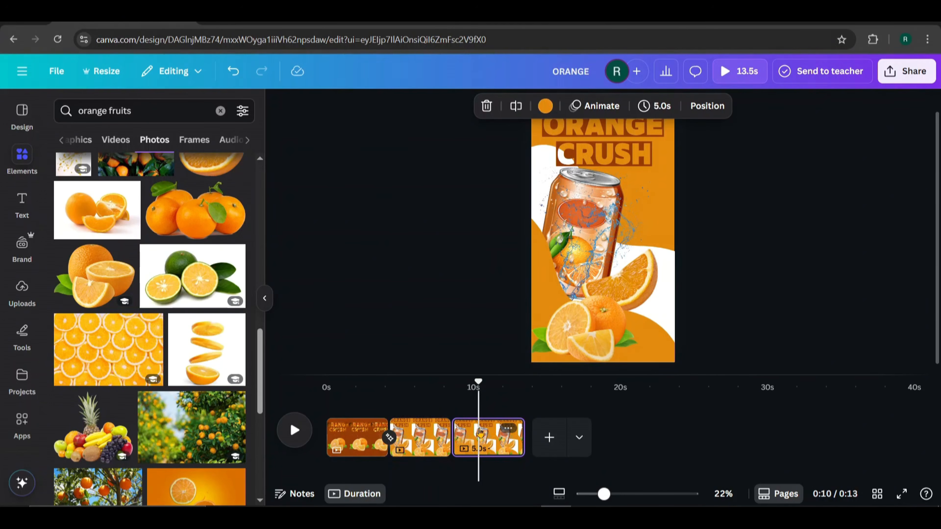
scroll(738, 238, "up", 1)
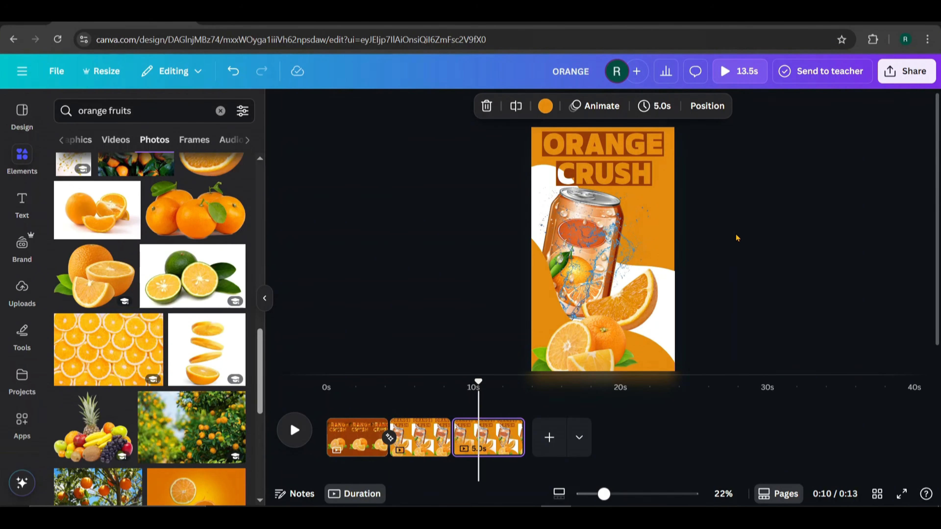
left_click(638, 178)
left_click(633, 136)
left_click(632, 140)
left_click(631, 187)
scroll(688, 268, "down", 1)
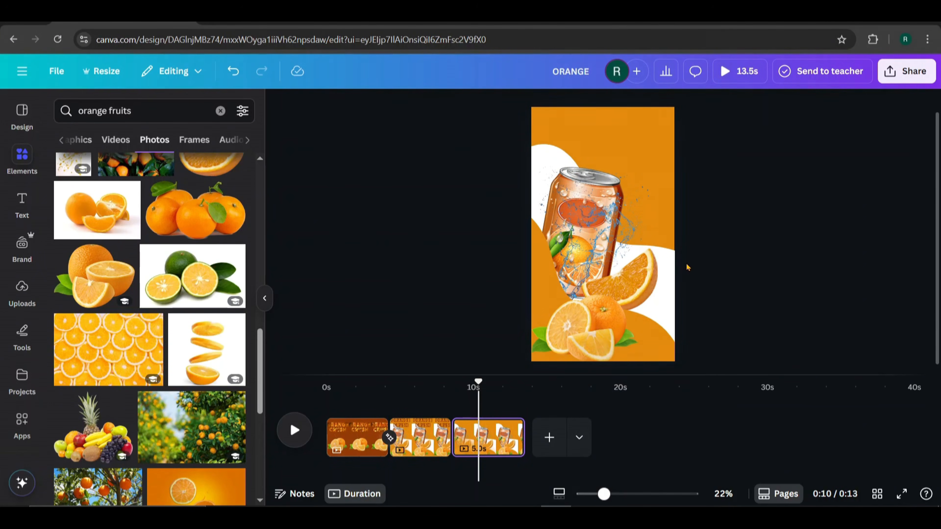
left_click(598, 319)
Enlarge the can upright on the third page, bring the orange slice layer to the front and place it over the can's lower edge
left_click(603, 270)
left_click_drag(580, 319, 571, 353)
left_click_drag(638, 287, 621, 311)
left_click(760, 106)
left_click_drag(212, 249, 212, 210)
left_click_drag(600, 311, 573, 335)
left_click_drag(663, 292, 648, 231)
Enlarge the blue water splash on the third page until it extends past the can's upper right side
scroll(798, 222, "down", 1)
left_click(625, 248)
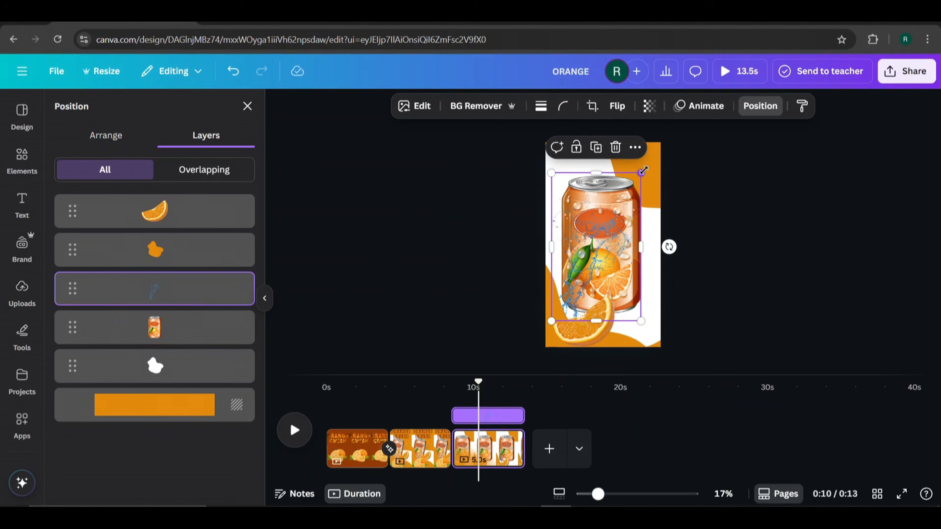
left_click_drag(642, 171, 671, 129)
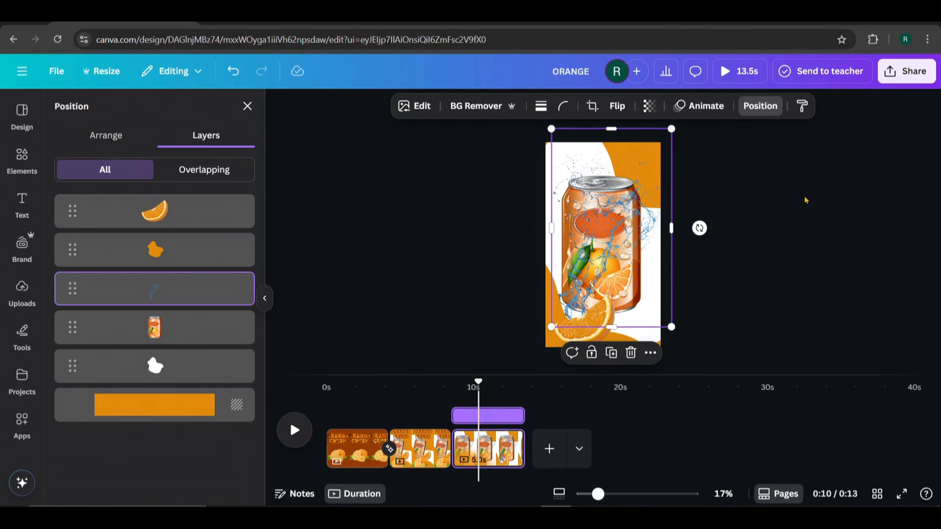
Find photos of orange fruits and add the square photo of piled whole and halved oranges to the third page
left_click(23, 153)
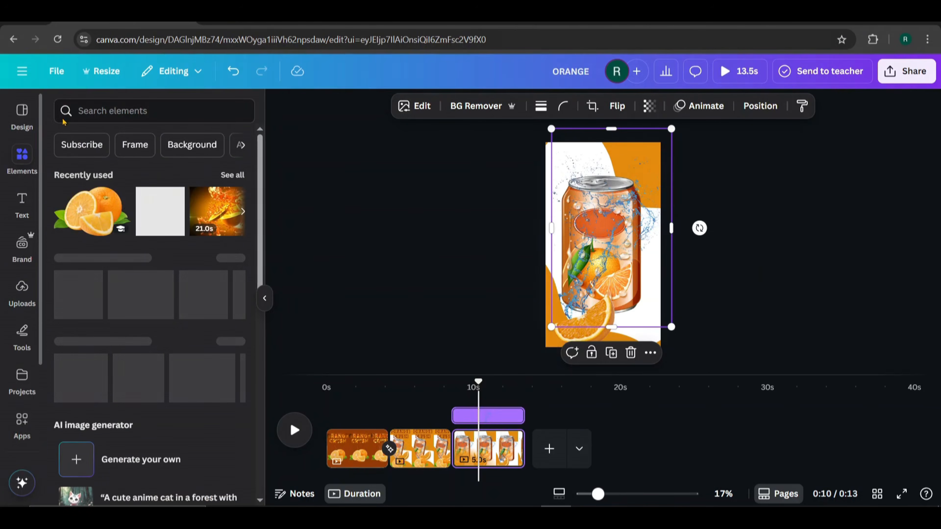
type("or")
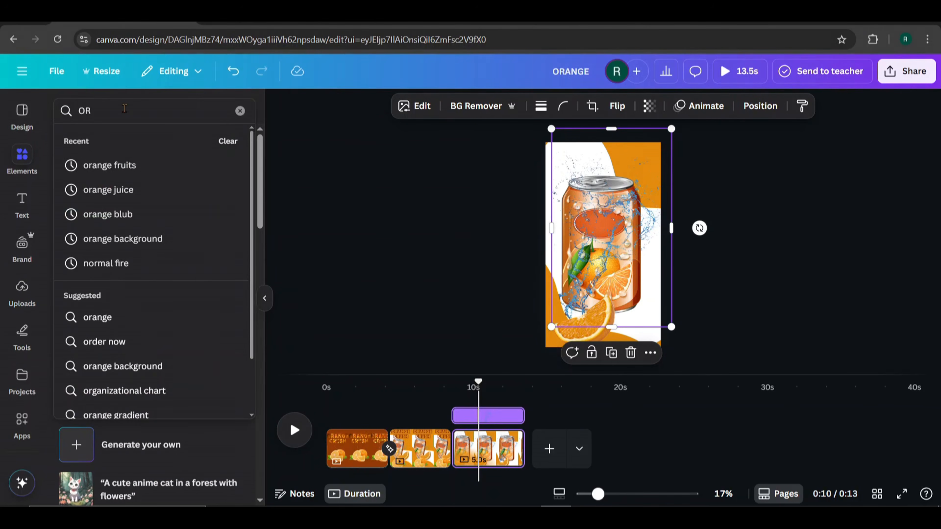
left_click(120, 163)
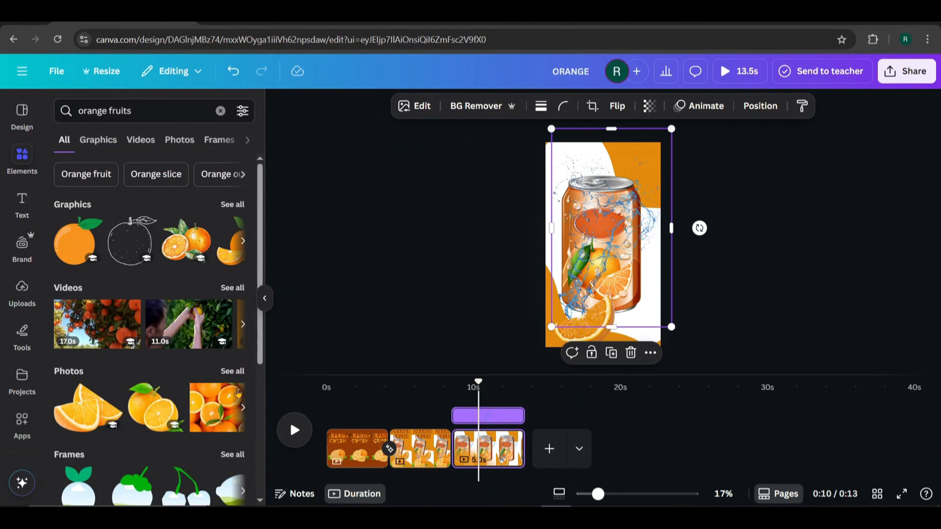
left_click(239, 372)
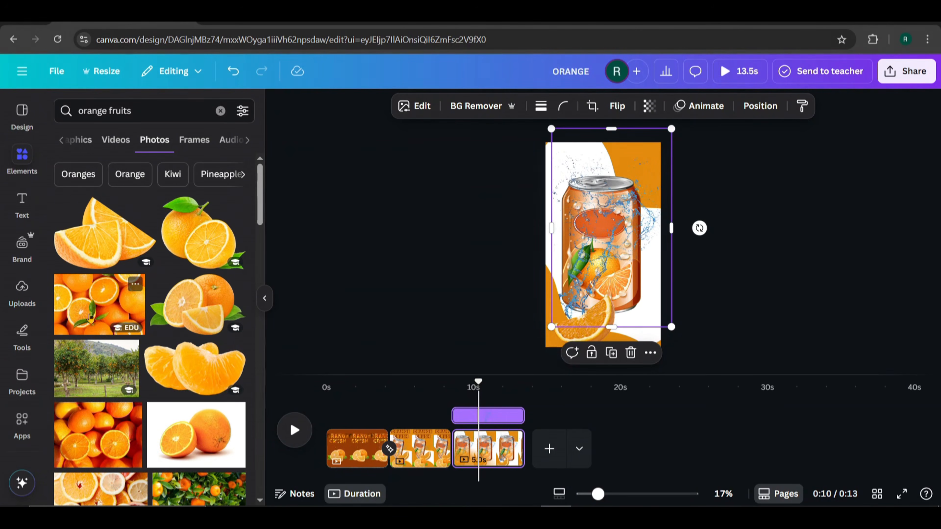
left_click(95, 429)
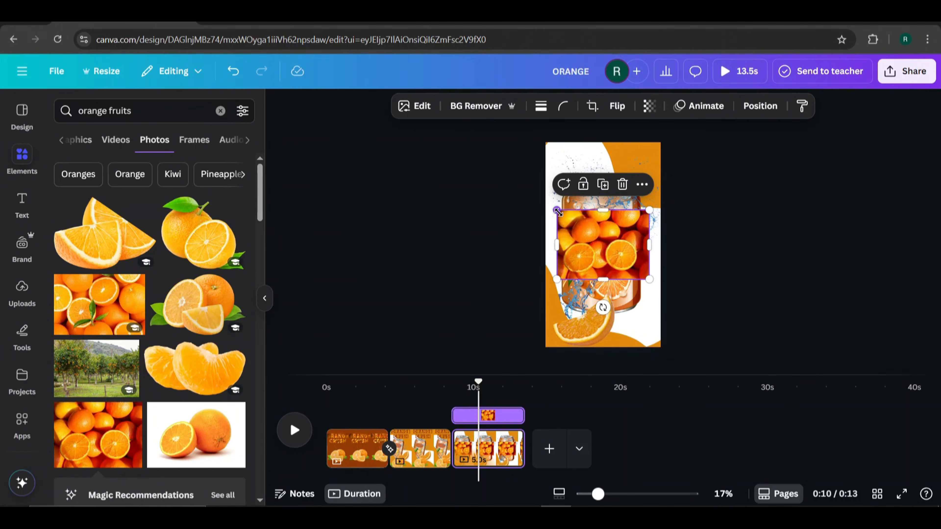
Enlarge the piled oranges photo until it covers the whole third page and extends well past the page's right edge
left_click_drag(558, 212, 545, 143)
left_click_drag(660, 221, 876, 390)
left_click_drag(626, 375, 618, 415)
left_click(526, 293)
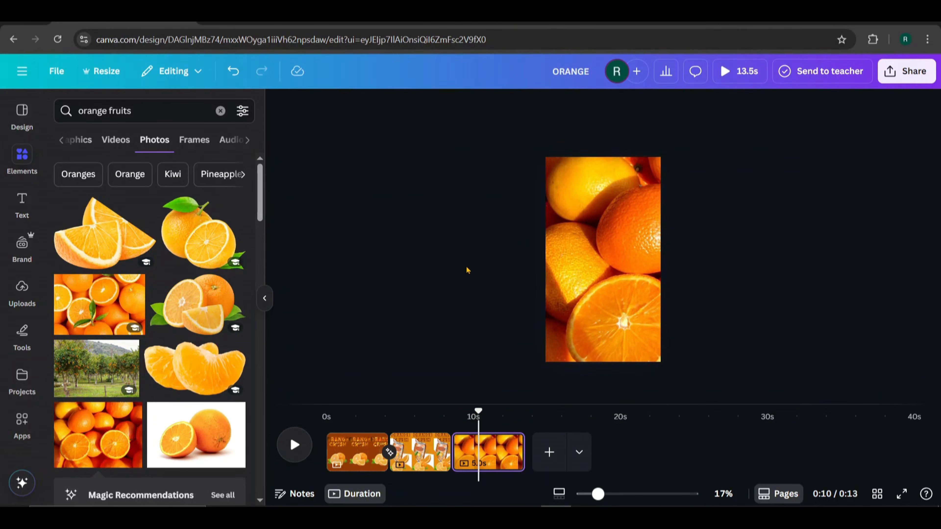
scroll(571, 265, "down", 1)
left_click(626, 247)
left_click_drag(801, 366, 815, 376)
left_click_drag(736, 214, 737, 214)
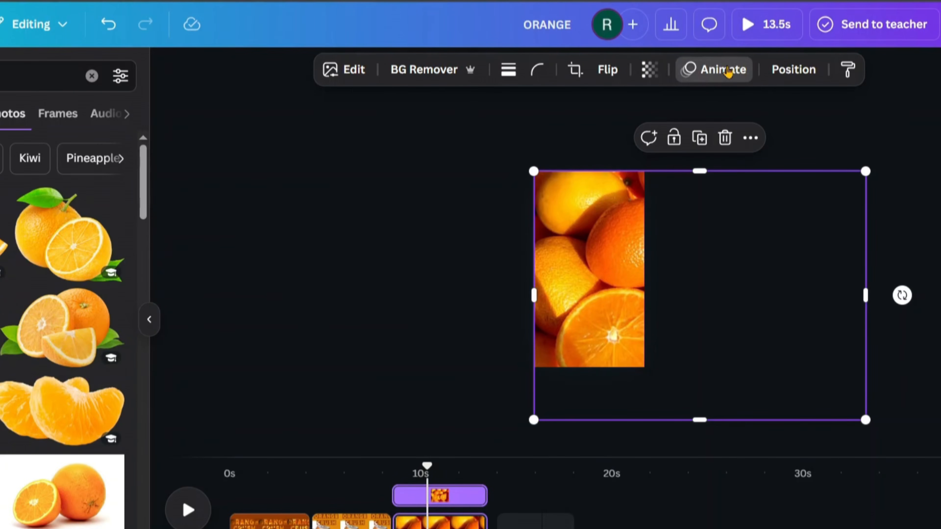
Create a custom animation that slides the piled oranges photo horizontally to the left, using the Smooth movement style
left_click(728, 71)
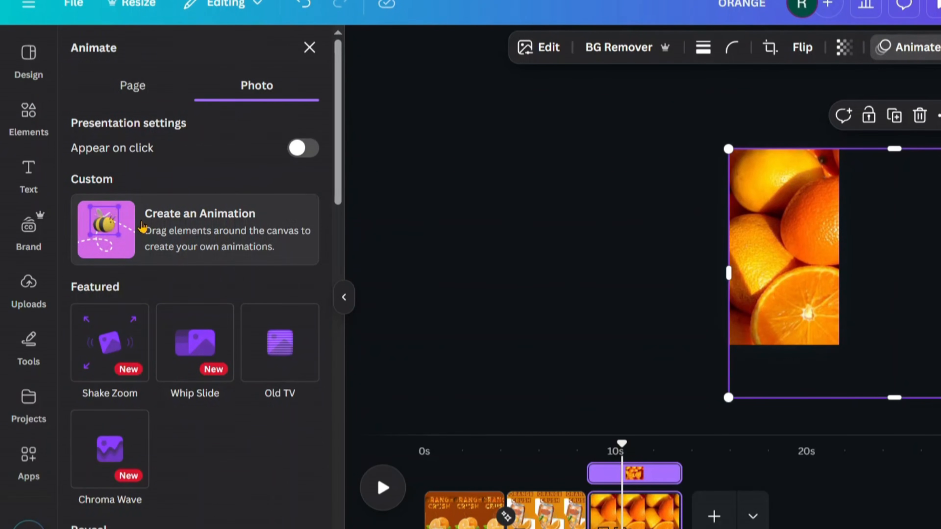
left_click(142, 226)
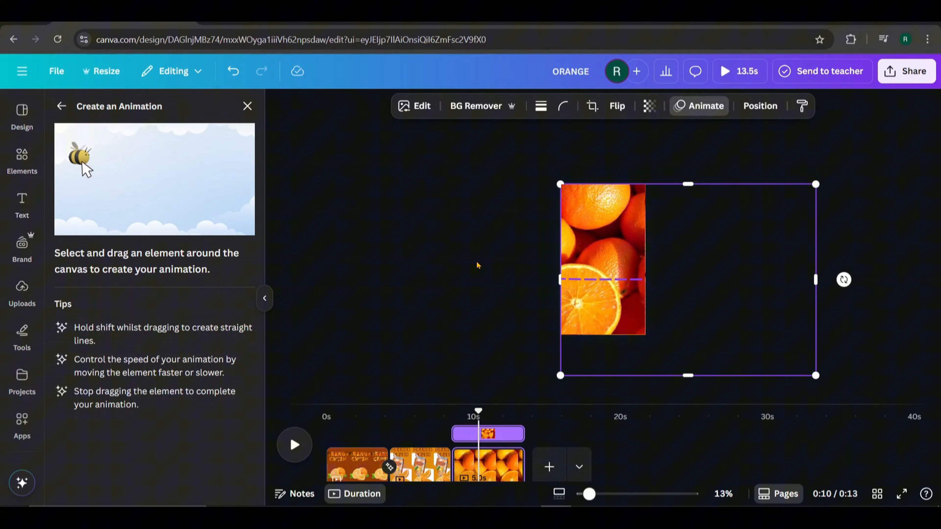
left_click_drag(477, 263, 466, 261)
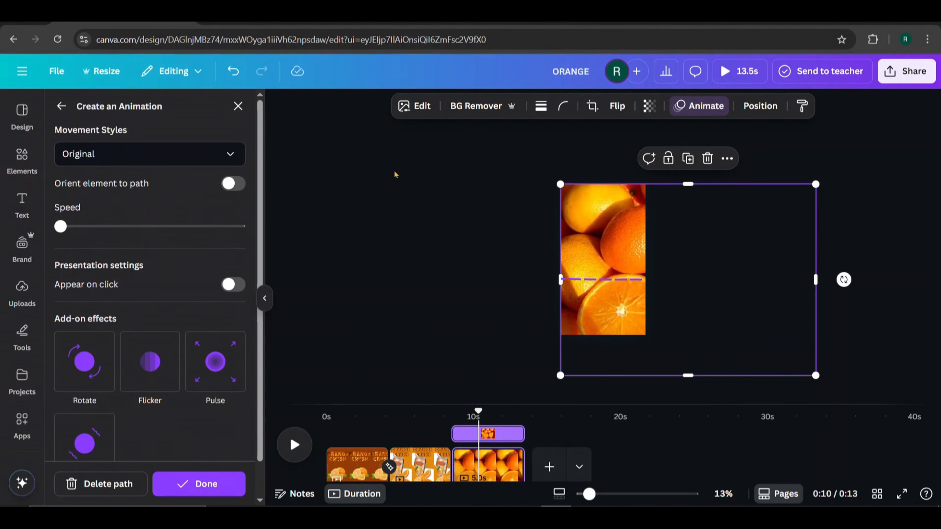
left_click(232, 154)
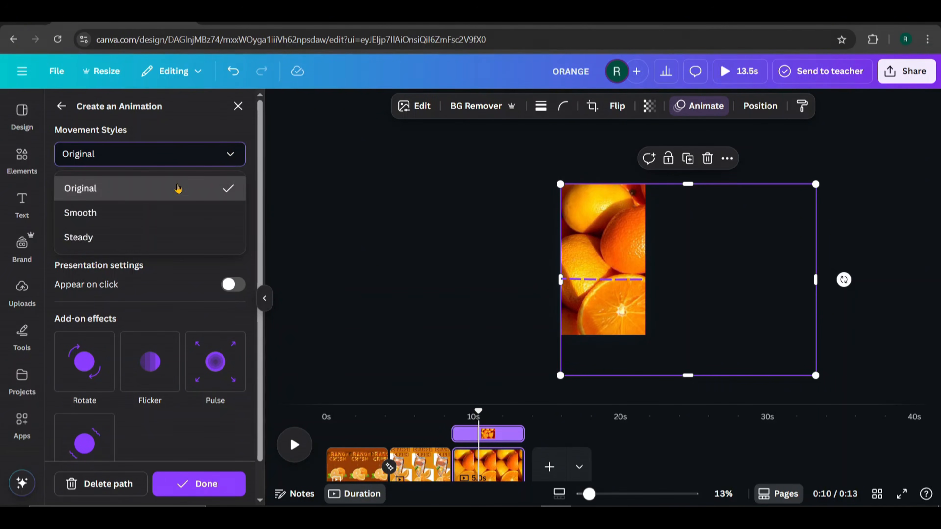
left_click(117, 212)
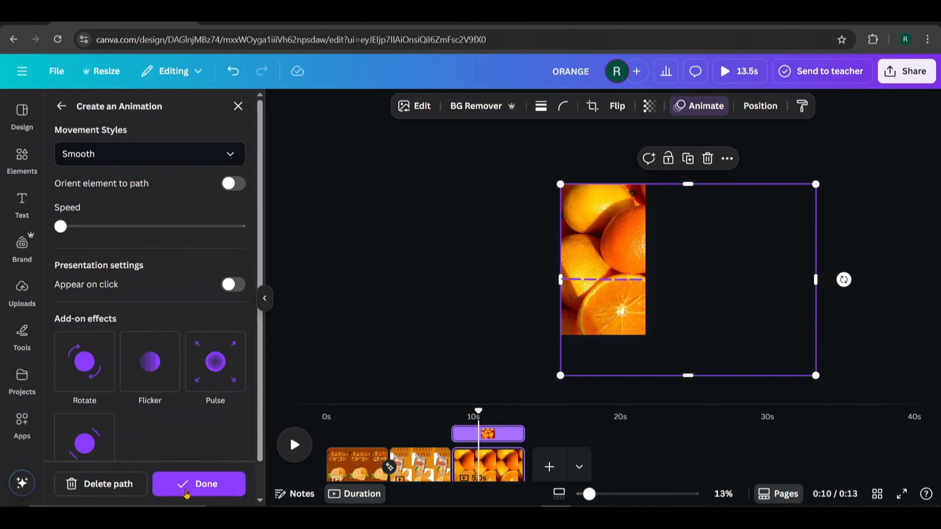
left_click(186, 494)
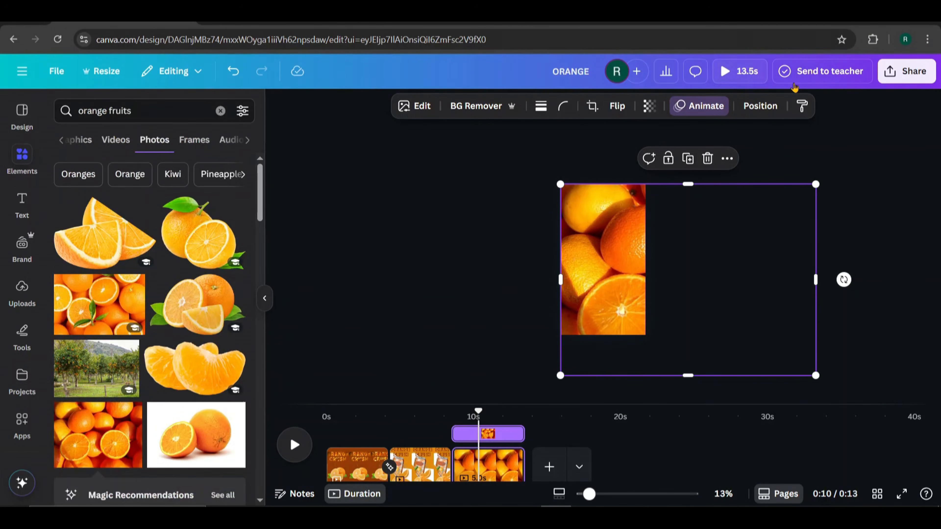
Move the piled oranges photo layer directly beneath the soda can layer on the third page
left_click(766, 111)
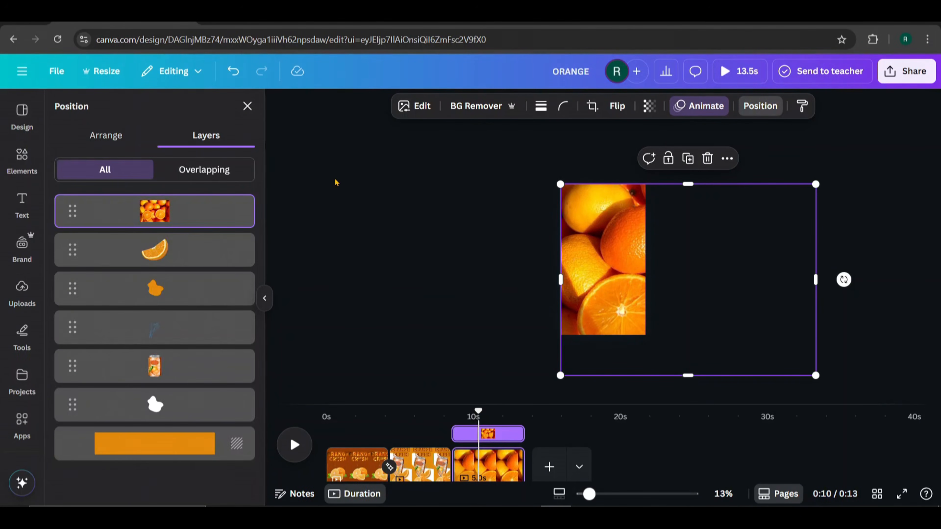
left_click_drag(185, 215, 182, 377)
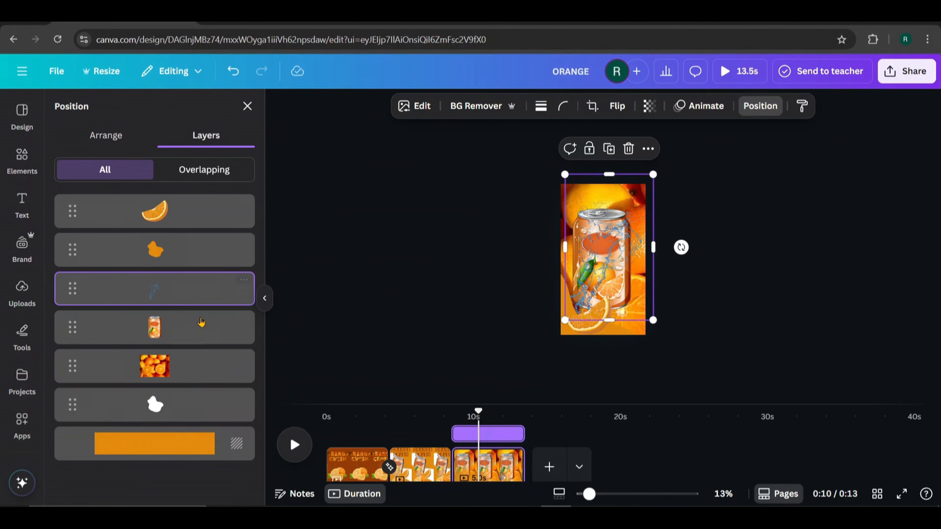
Give the soda can on the third page an Outline shadow in white (#FFF)
left_click(176, 335)
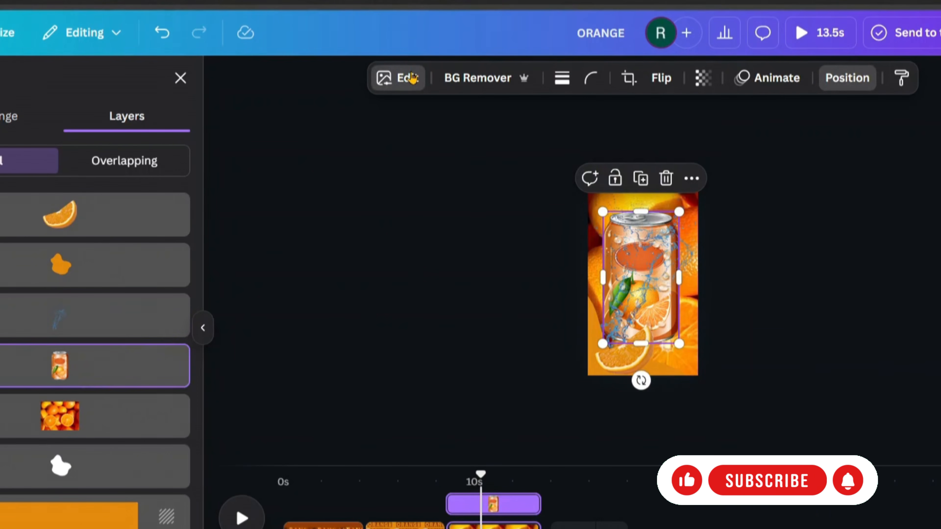
left_click(412, 78)
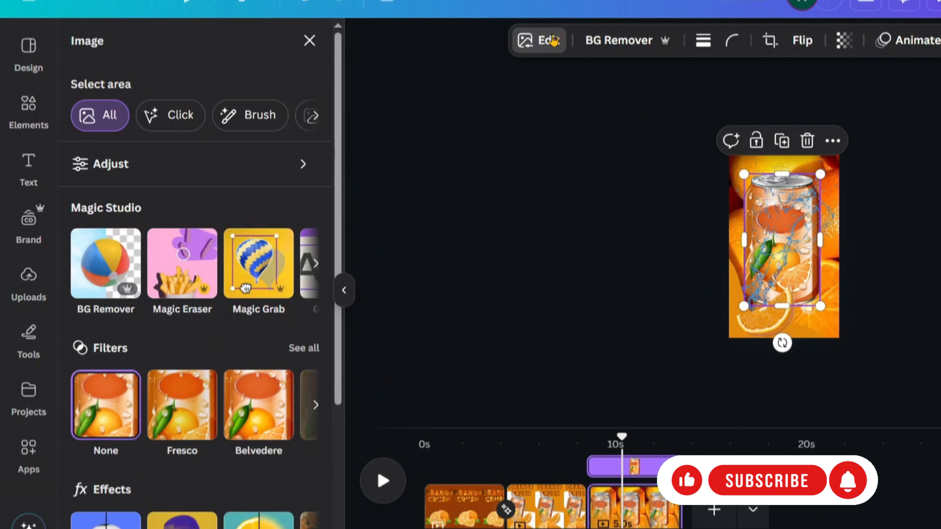
scroll(191, 356, "down", 5)
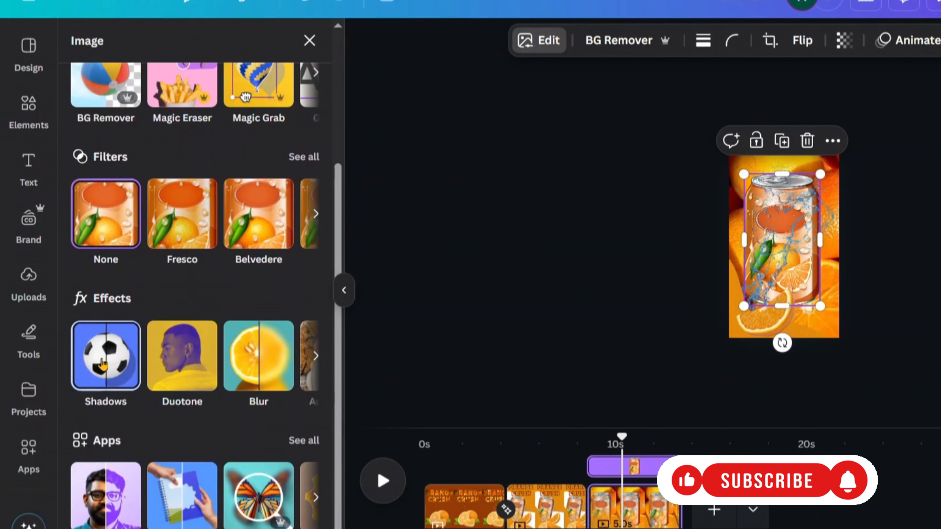
left_click(103, 365)
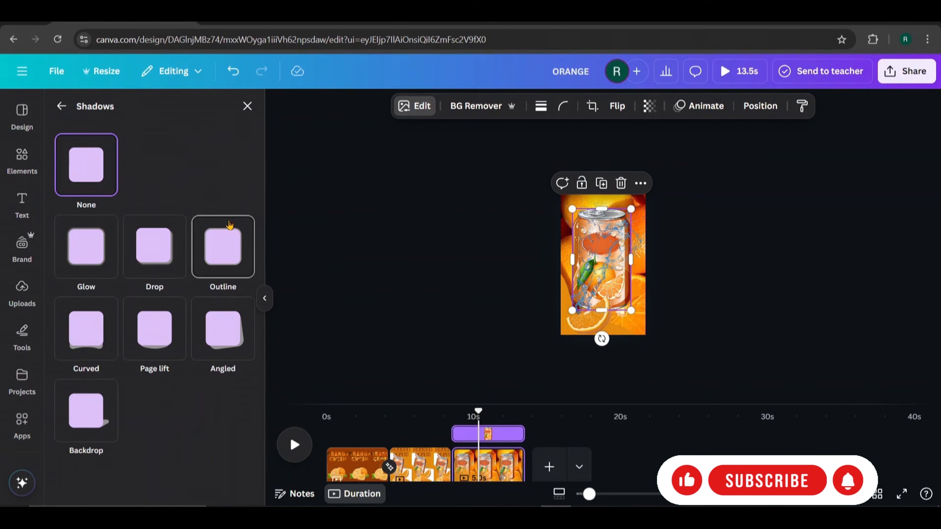
left_click(229, 246)
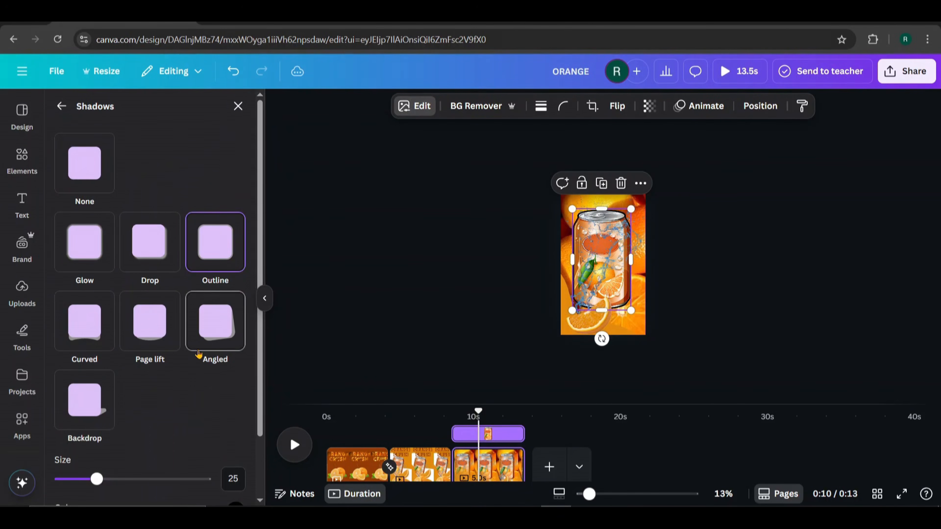
scroll(187, 415, "down", 2)
left_click(236, 438)
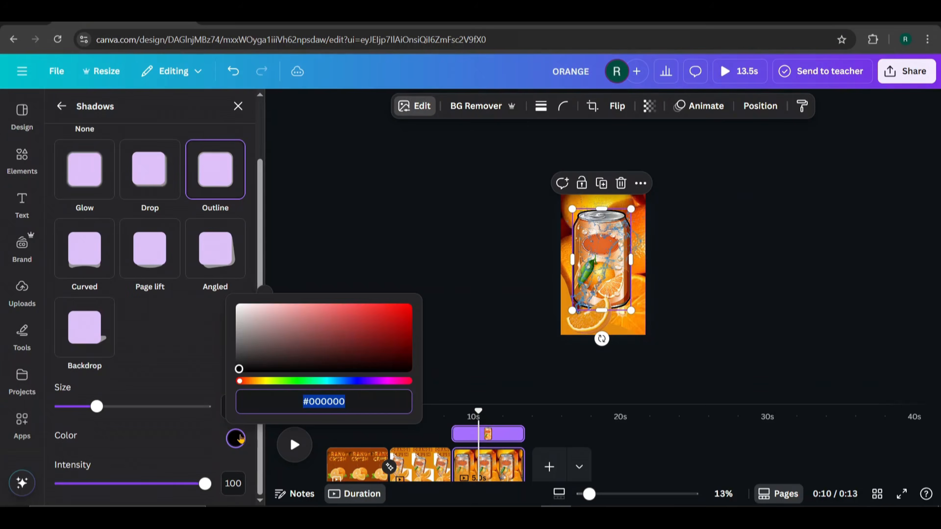
type("#fff")
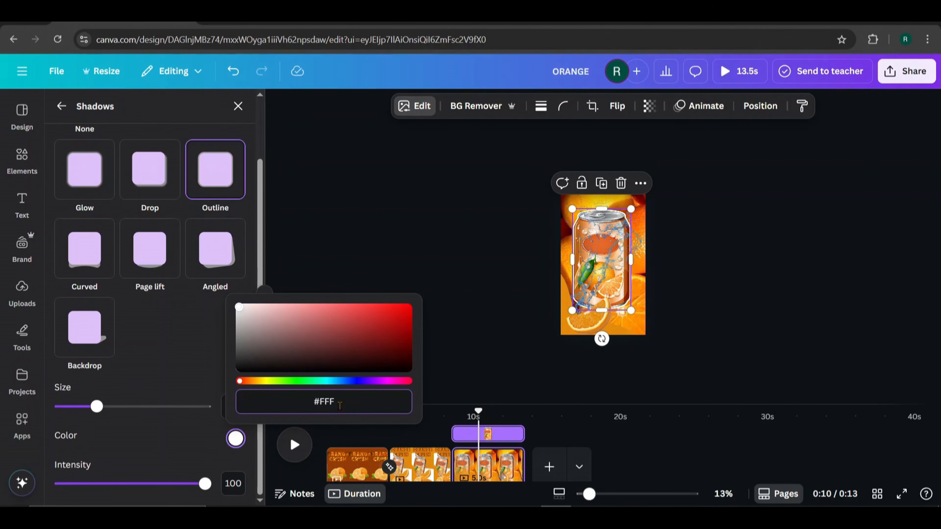
left_click(206, 384)
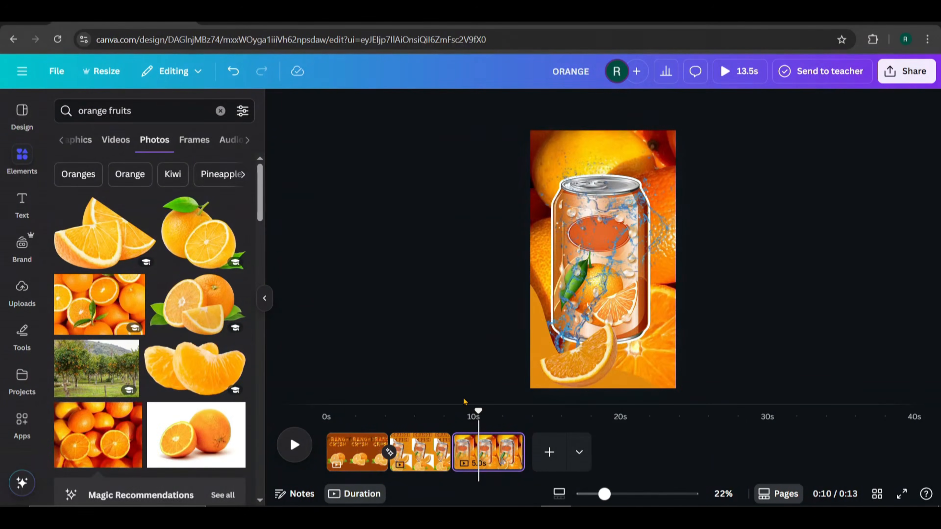
Apply a 1-second Match & Move transition between the second and third pages and shorten the second page to 3.0 seconds
mouse_move(452, 467)
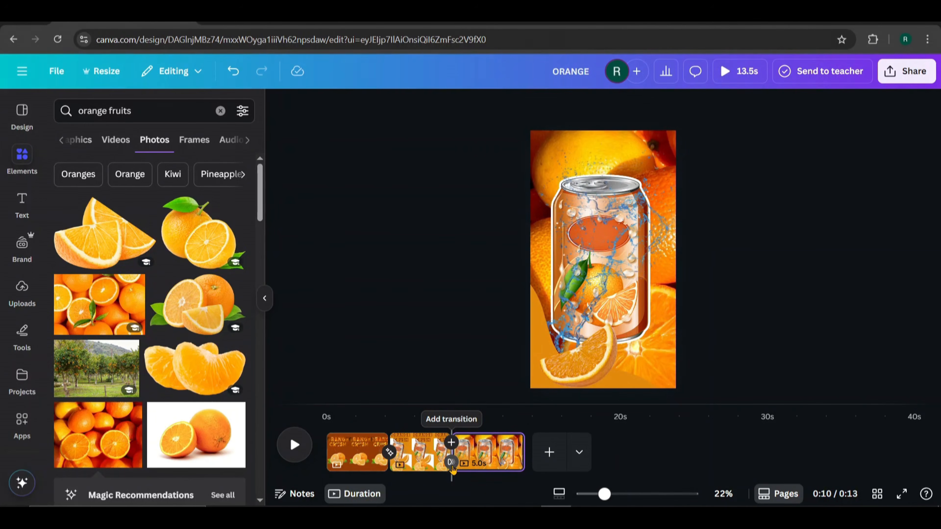
left_click(451, 464)
left_click(86, 362)
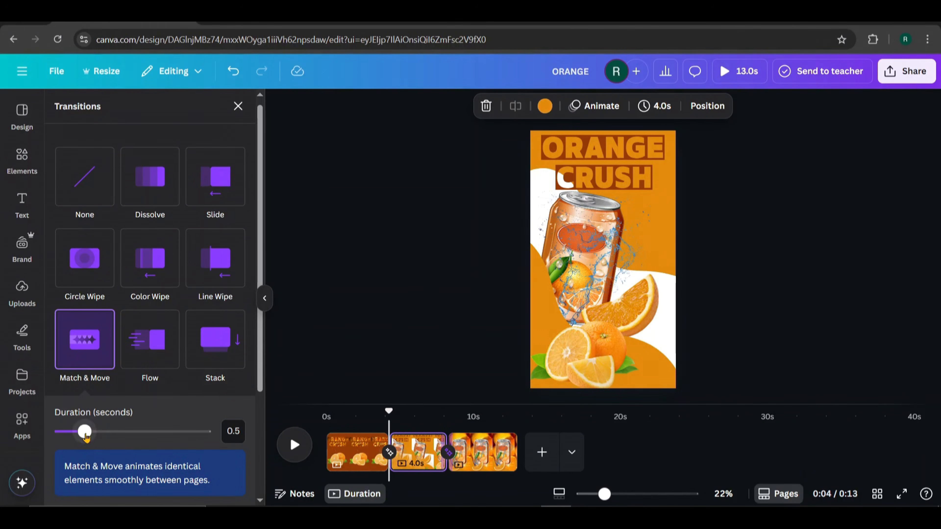
left_click_drag(95, 437, 110, 437)
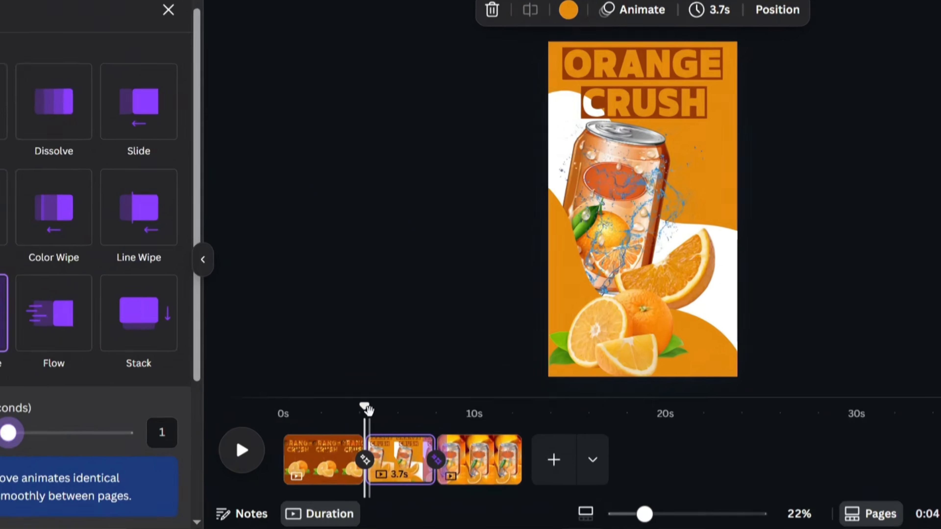
left_click(394, 450)
left_click_drag(375, 469, 388, 470)
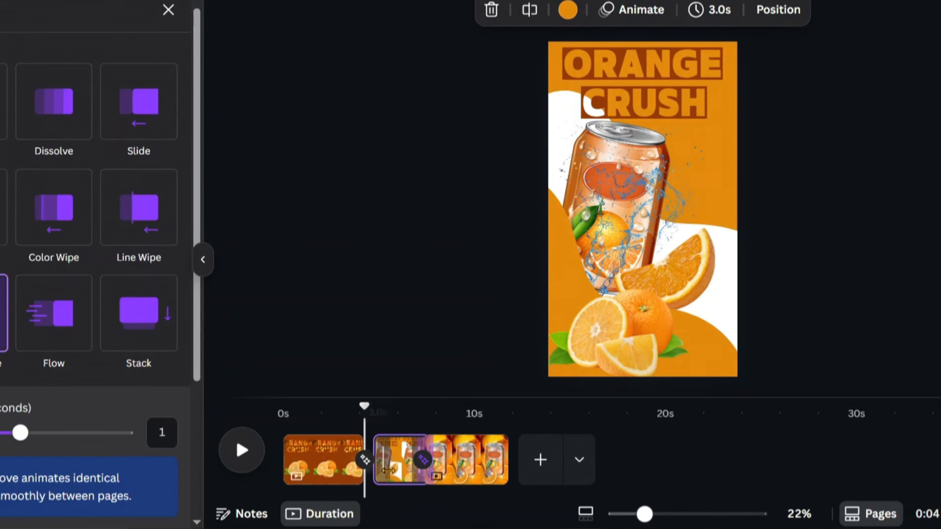
Preview the video from the beginning and shorten the first page to 3.7 seconds
left_click_drag(364, 406, 284, 421)
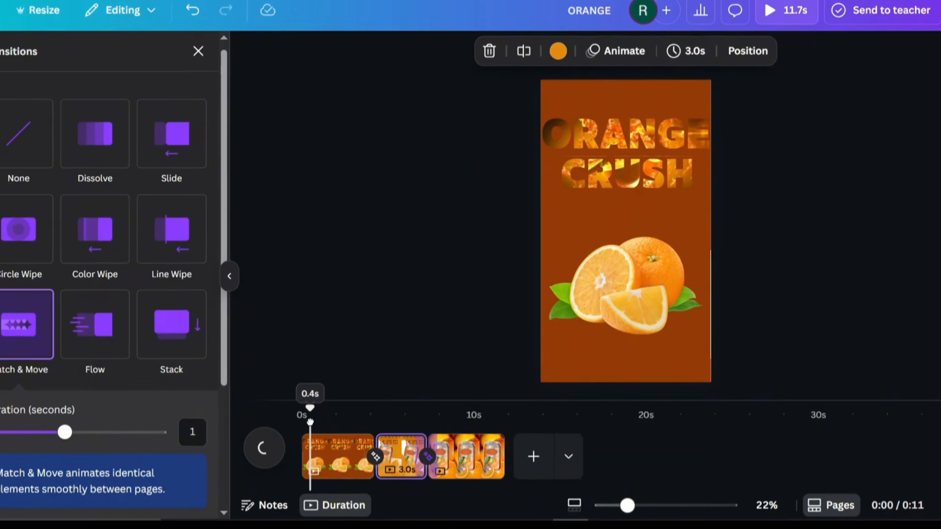
left_click(303, 442)
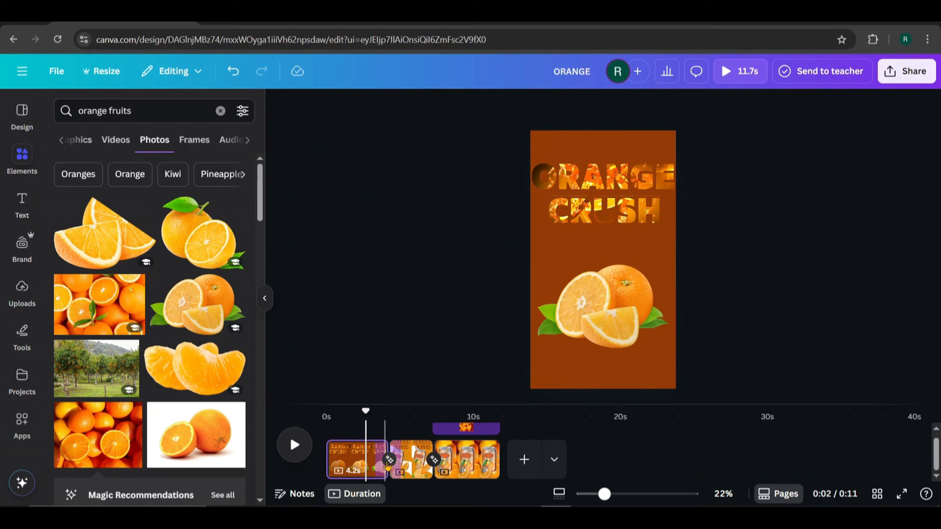
left_click_drag(386, 464, 380, 463)
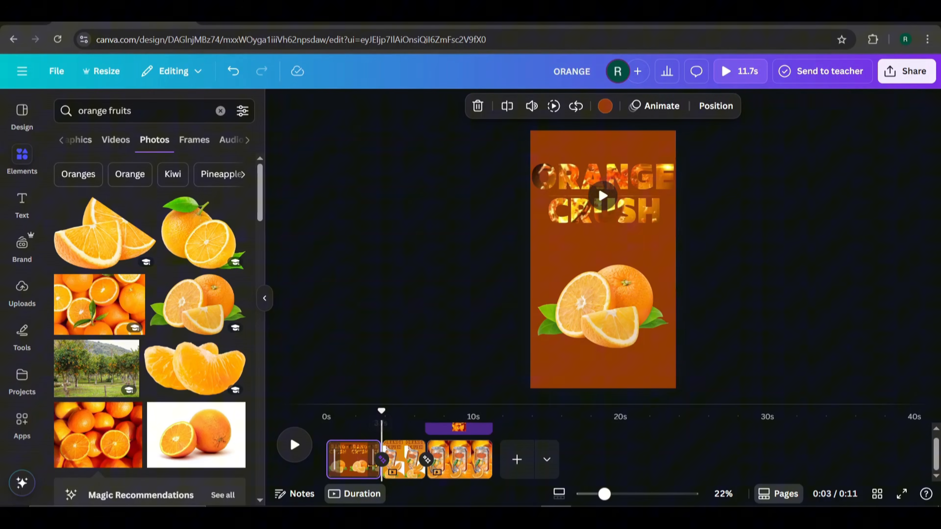
Apply the Chroma Wave animation to the oranges photo on the first page and preview the video from the start
left_click(607, 324)
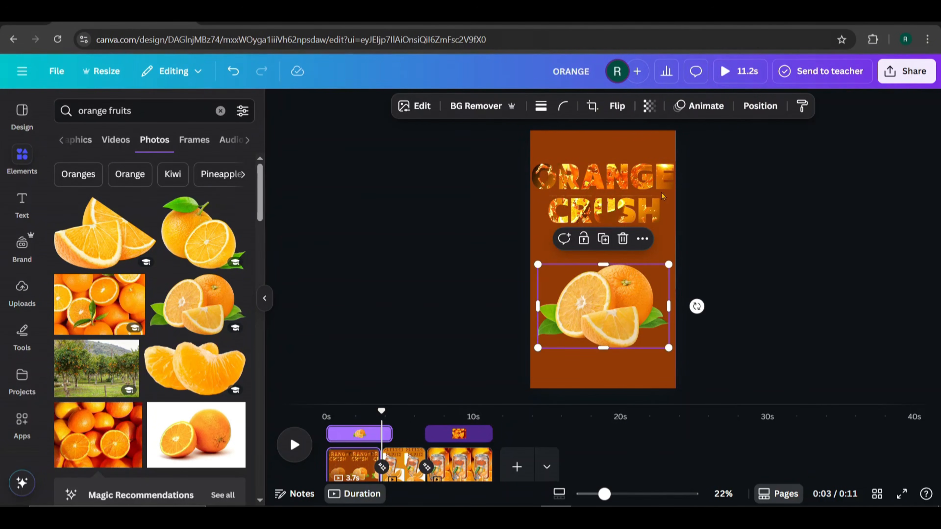
left_click(706, 107)
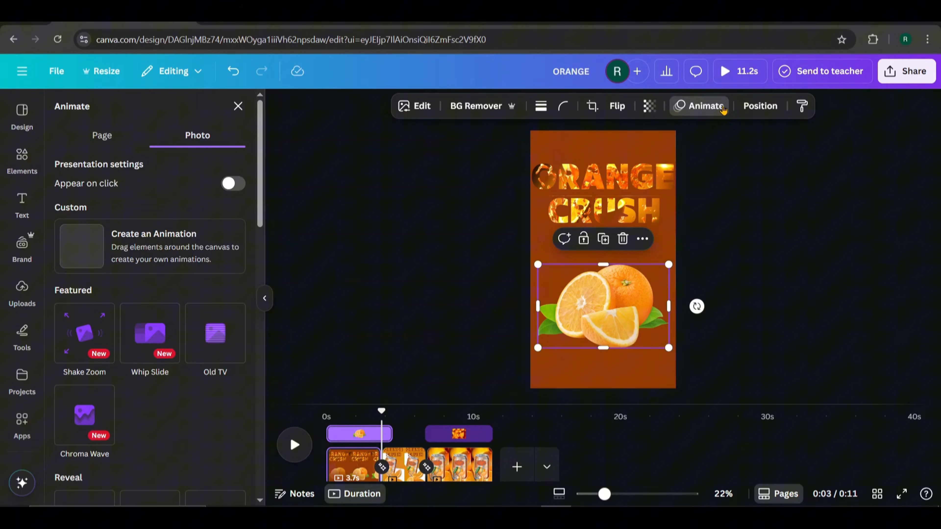
left_click(77, 416)
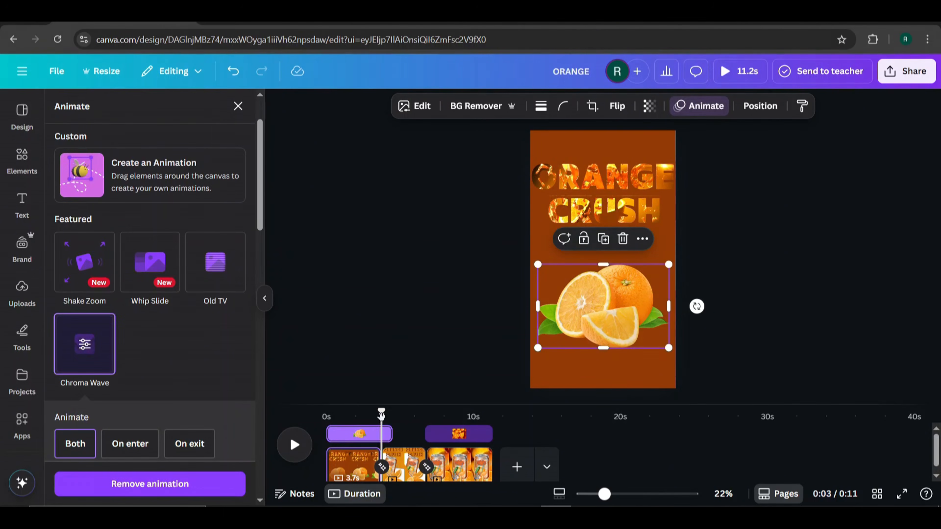
left_click_drag(379, 413, 327, 411)
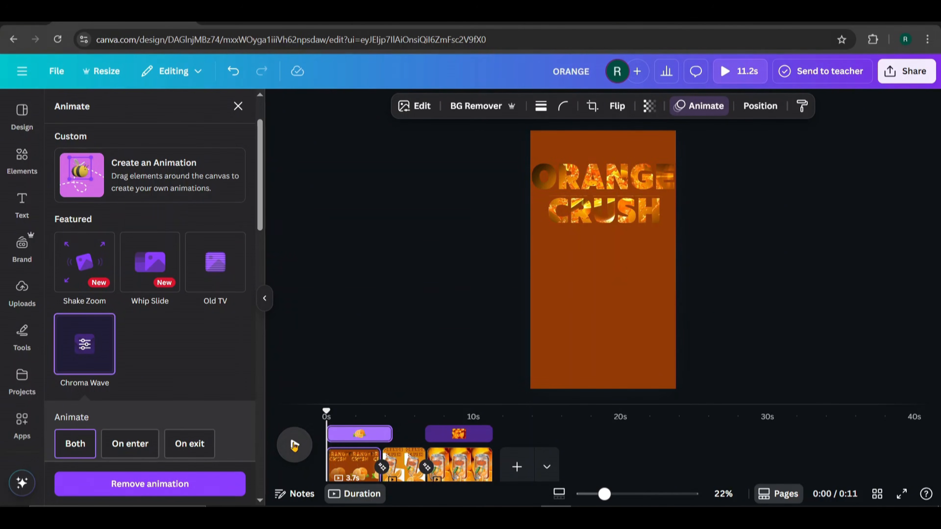
left_click(294, 445)
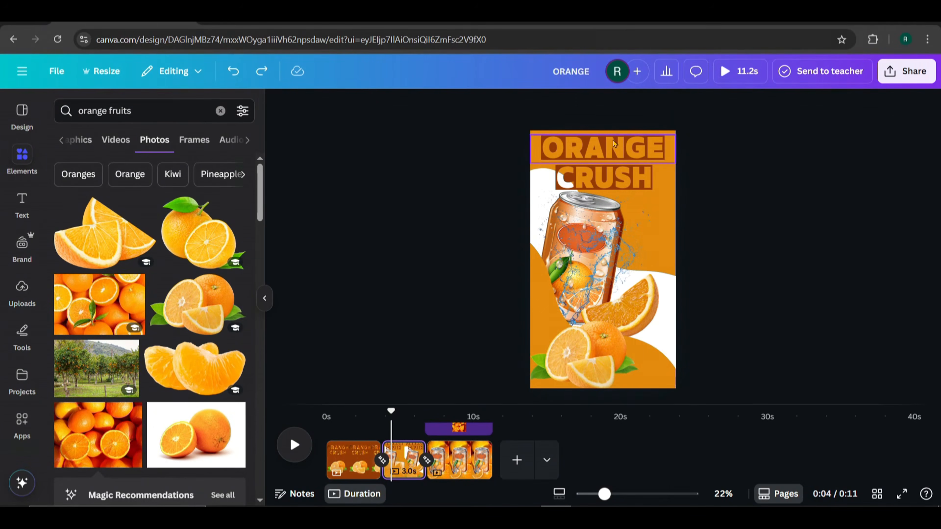
Change the font of the ORANGE and CRUSH texts on the second page to Anton
left_click(613, 144)
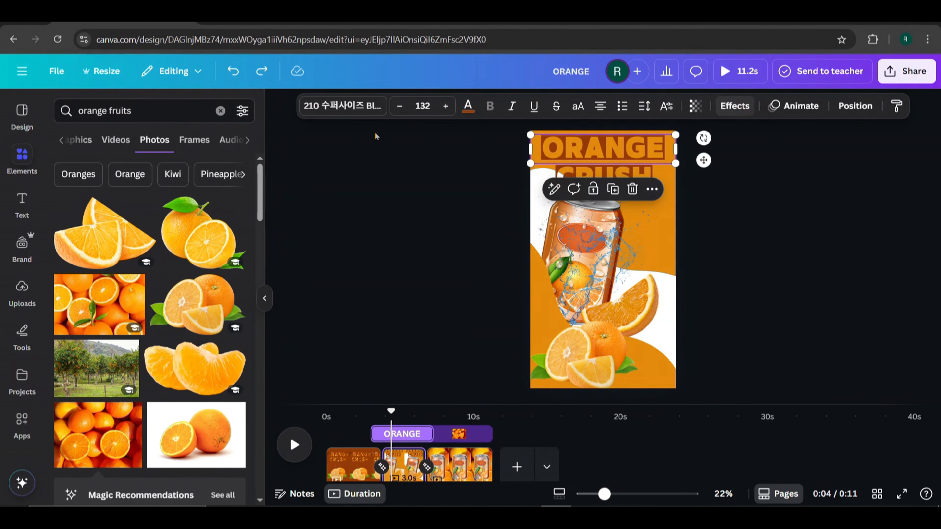
left_click(343, 108)
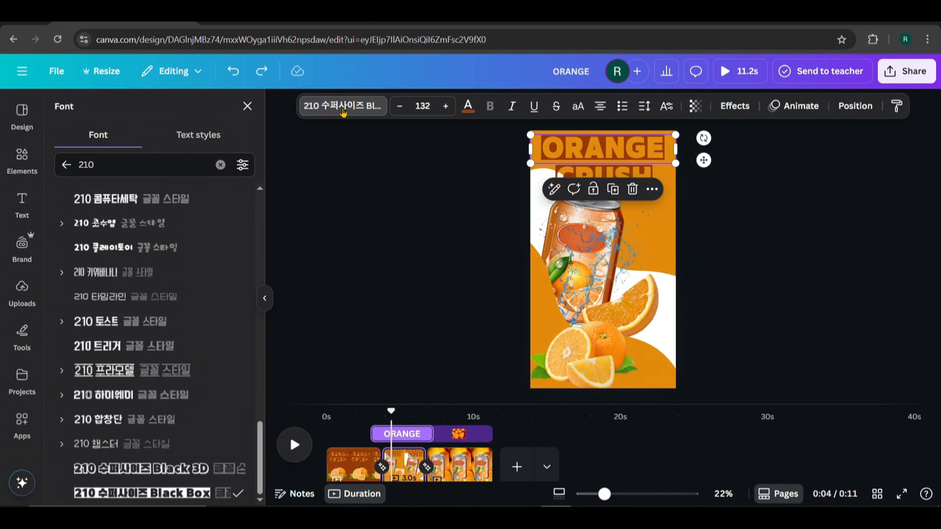
left_click(220, 165)
type("AN")
left_click(84, 444)
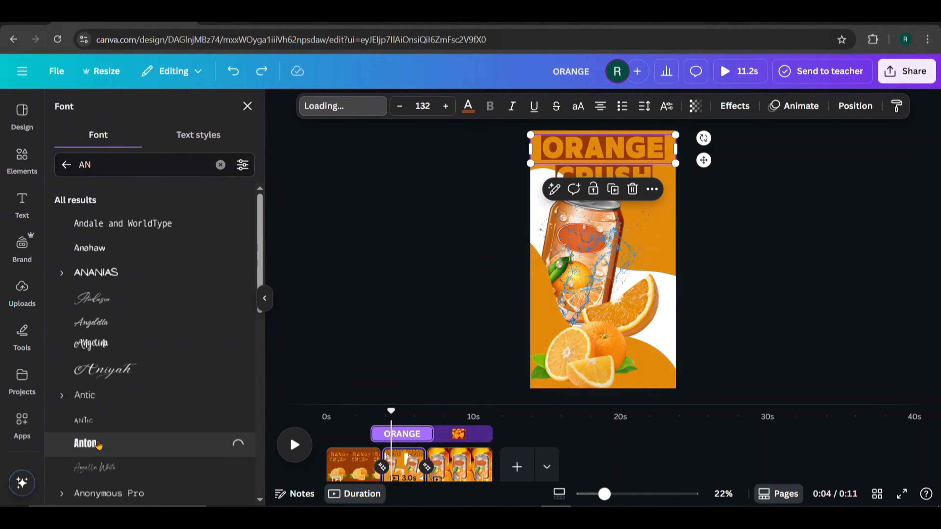
left_click(592, 172)
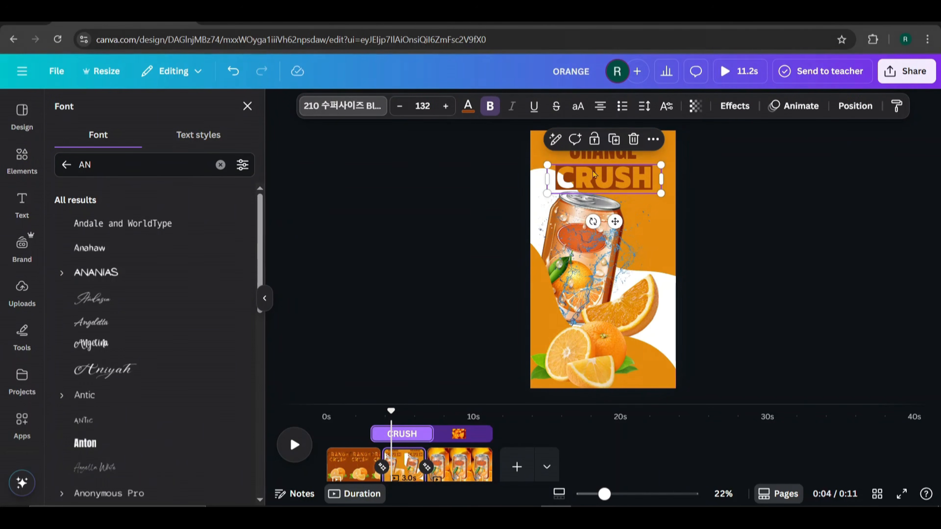
left_click(124, 444)
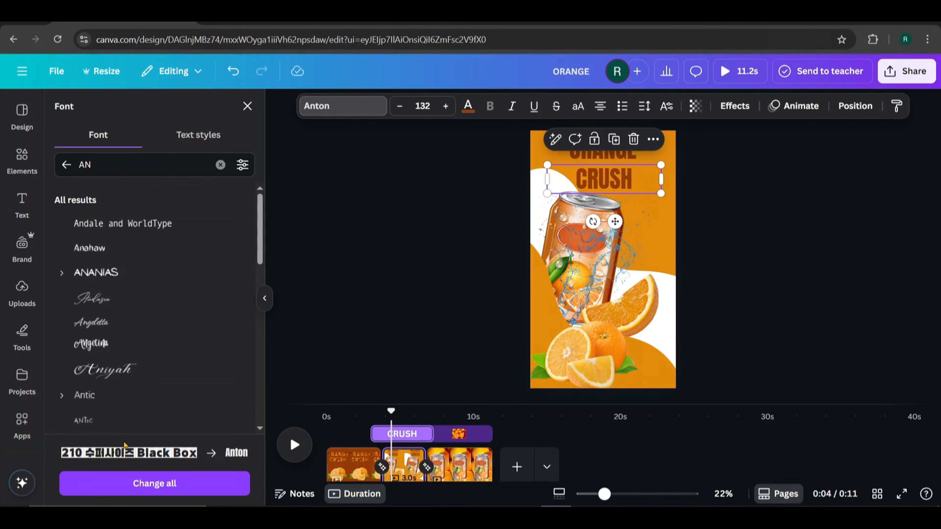
left_click(750, 168)
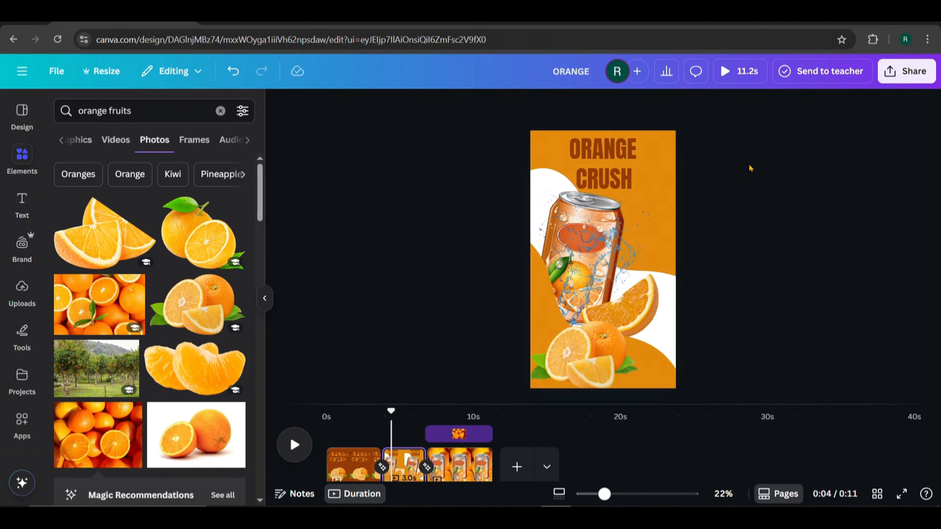
Apply the Hollow effect to the second page's ORANGE text, enlarge it, and set the CRUSH text beneath it to size 154
left_click(601, 152)
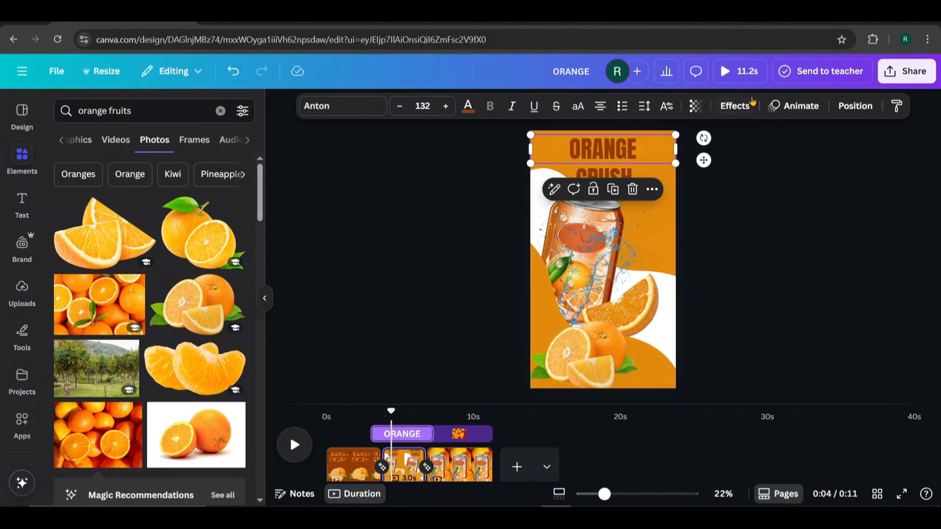
left_click(743, 107)
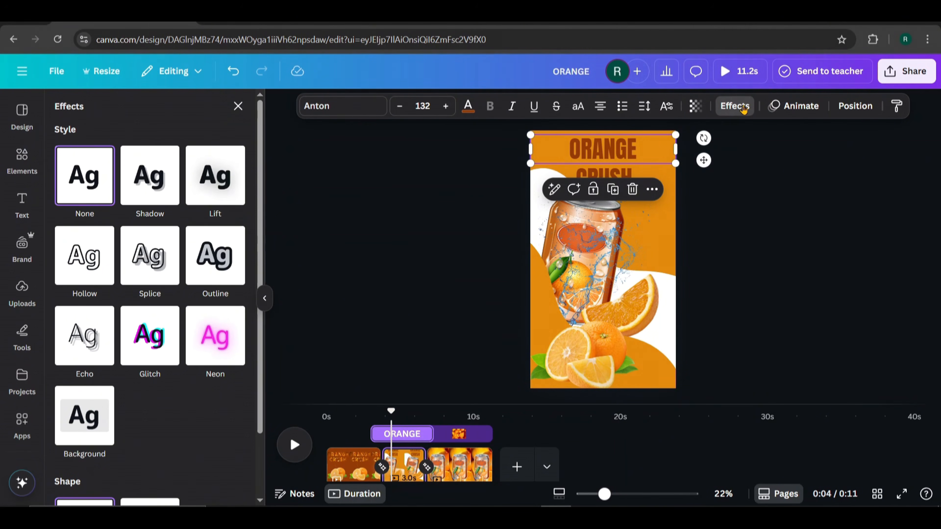
left_click(84, 256)
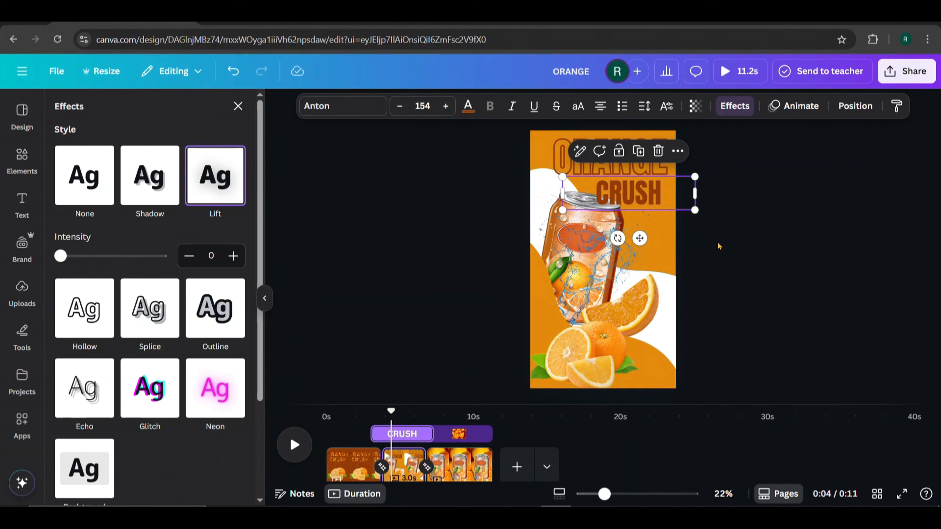
left_click(719, 247)
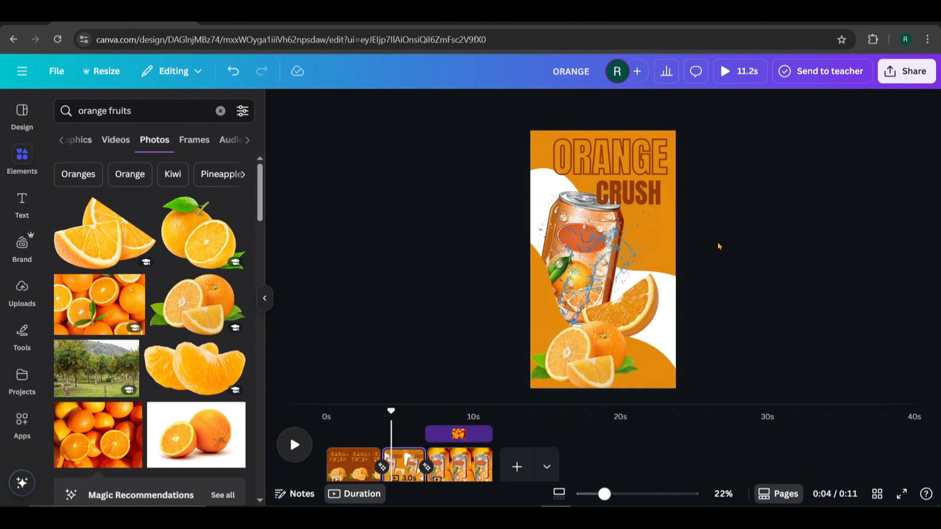
Preview the video in full screen and return to the editor
left_click(904, 495)
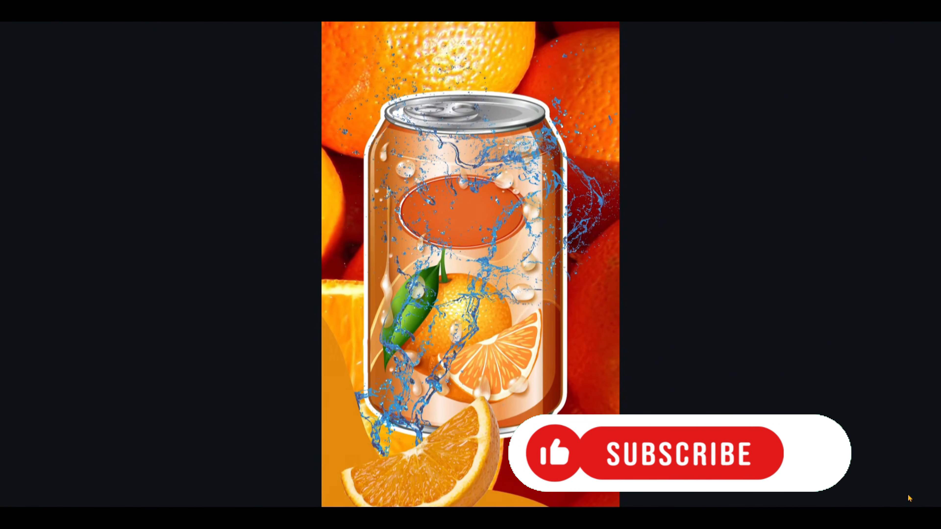
key("Escape")
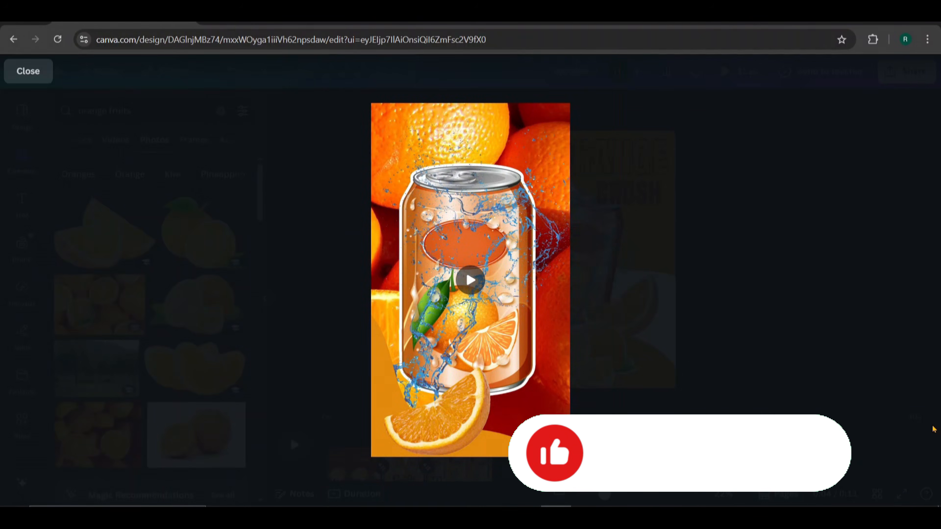
key("Escape")
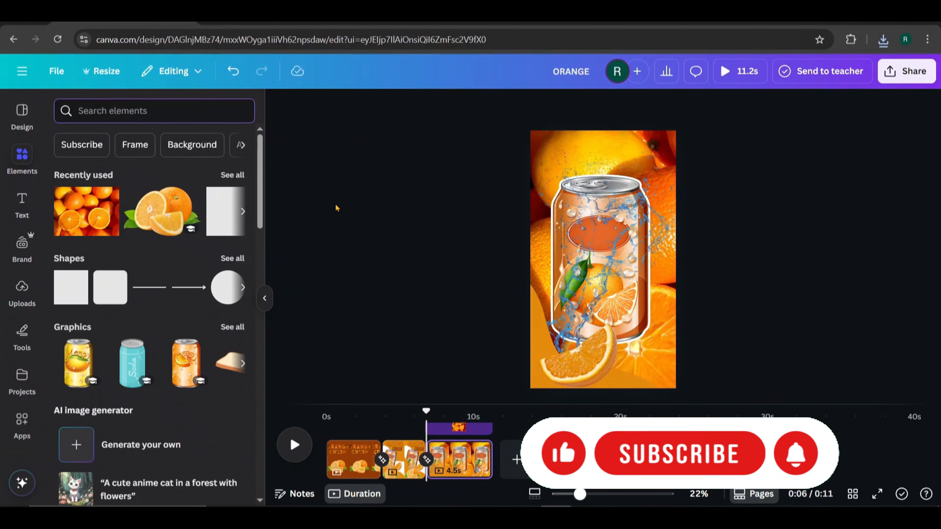
Search the elements for juice can graphics and save the mango juice can to a new folder named can
left_click(198, 112)
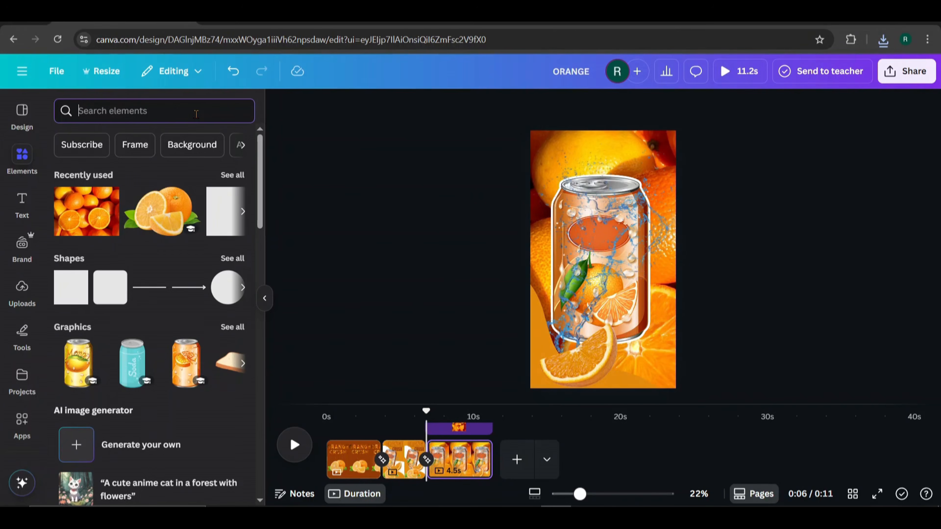
type("juice")
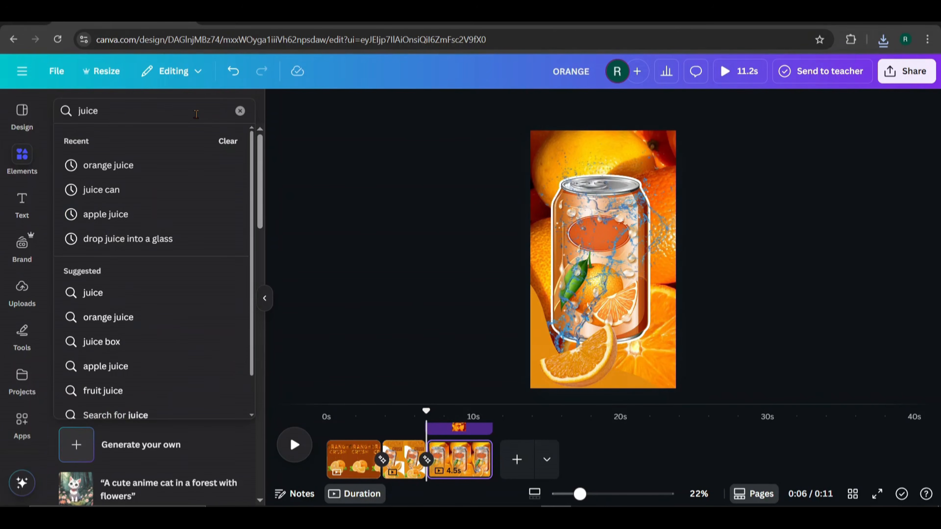
left_click(207, 190)
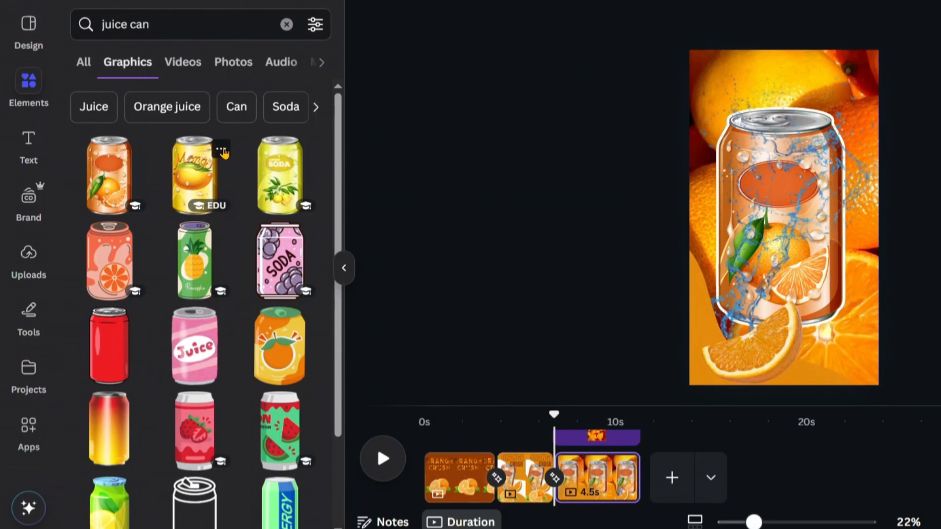
left_click(222, 150)
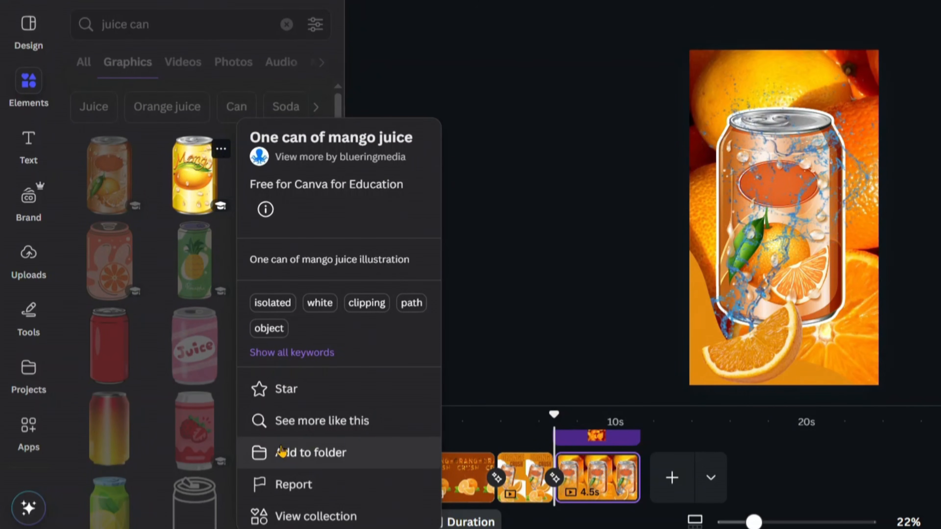
left_click(292, 453)
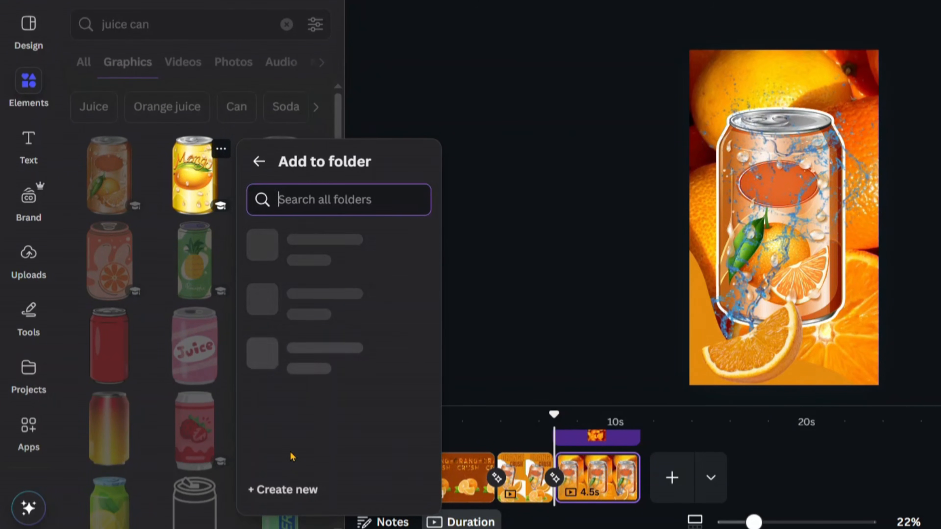
left_click(286, 491)
type("can")
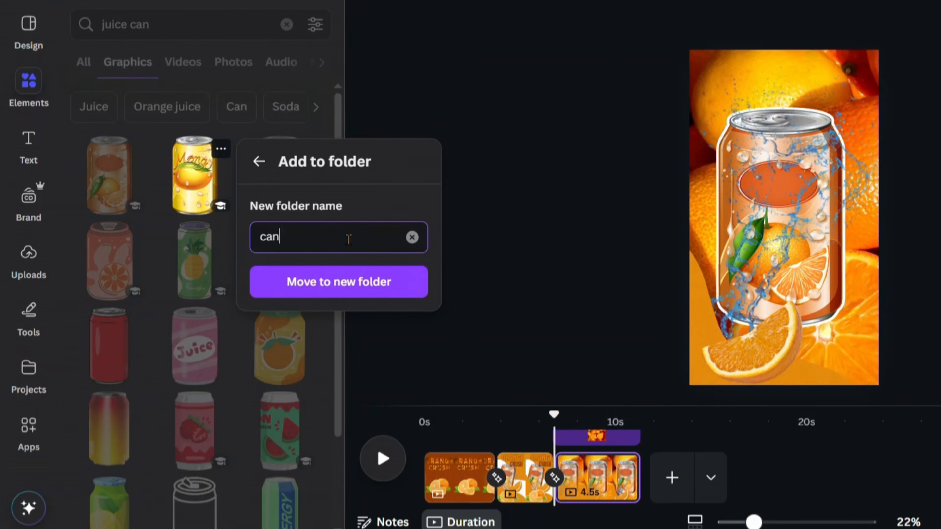
left_click(354, 284)
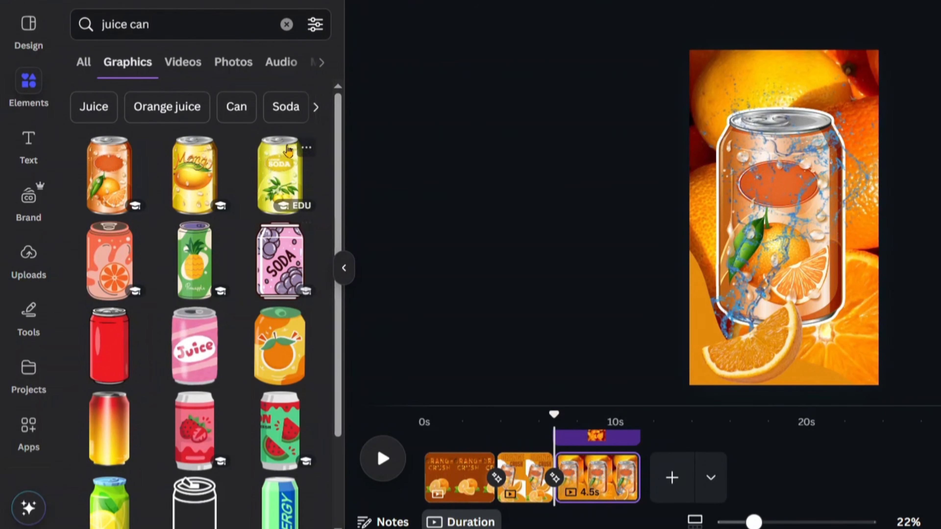
Add the lemon soda can graphic to the can folder
left_click(311, 148)
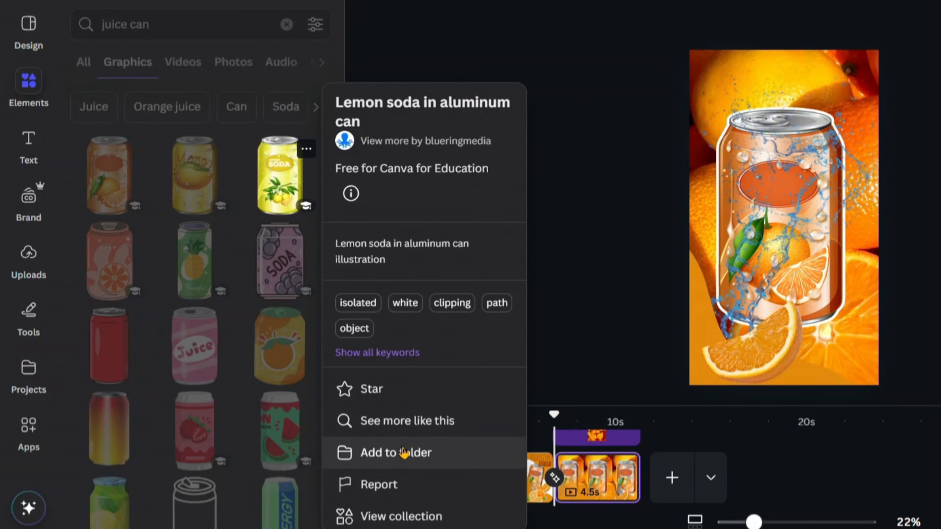
left_click(404, 453)
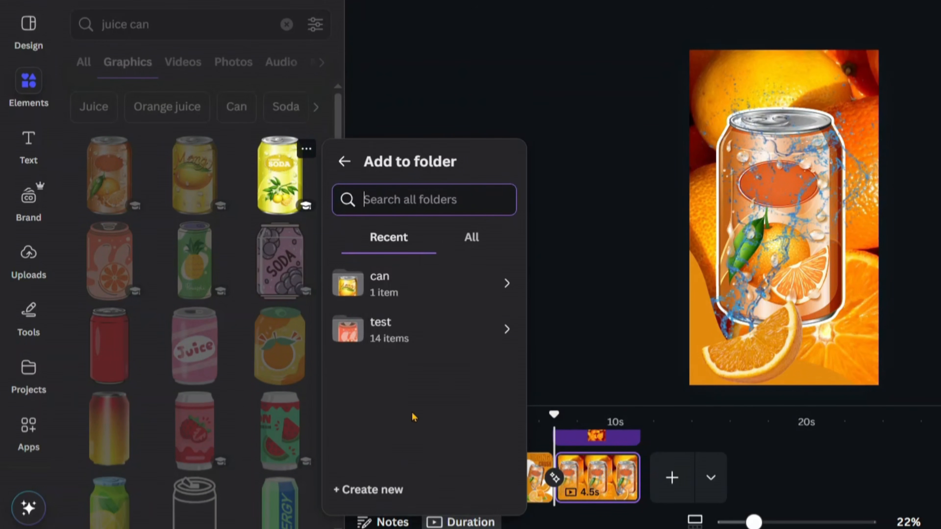
left_click(404, 282)
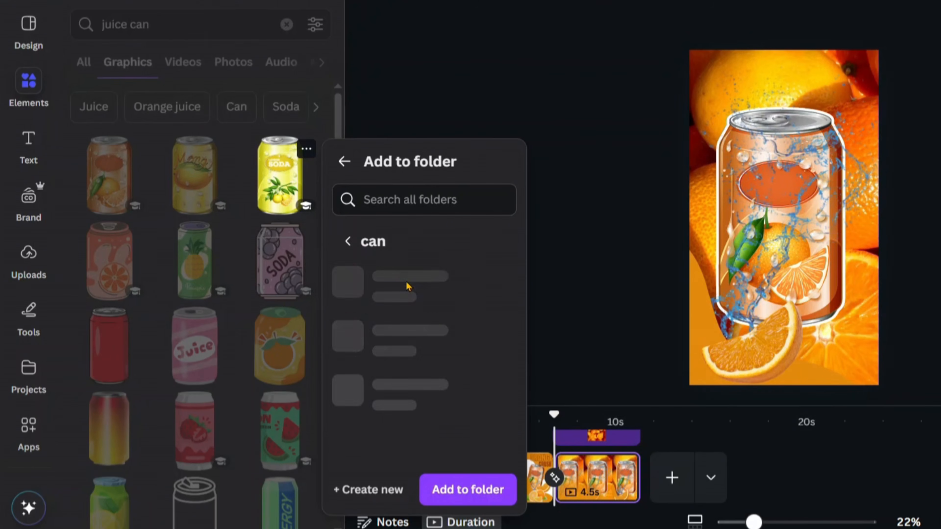
left_click(454, 490)
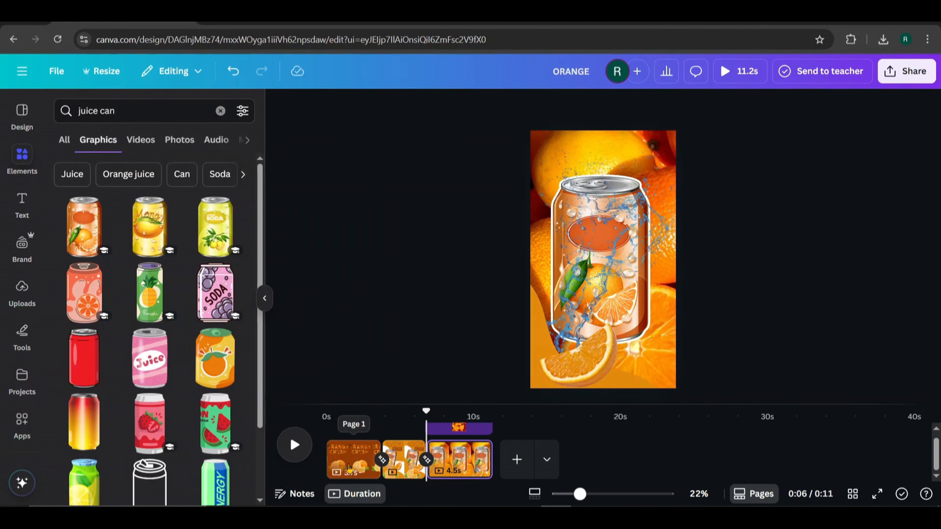
Search the elements for mango and show the photo results
scroll(185, 260, "down", 5)
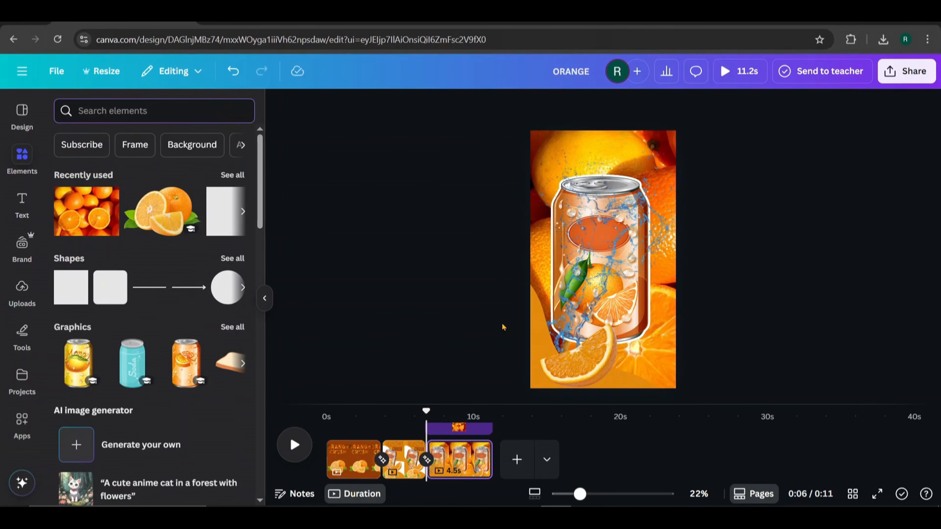
left_click(162, 108)
type("mango")
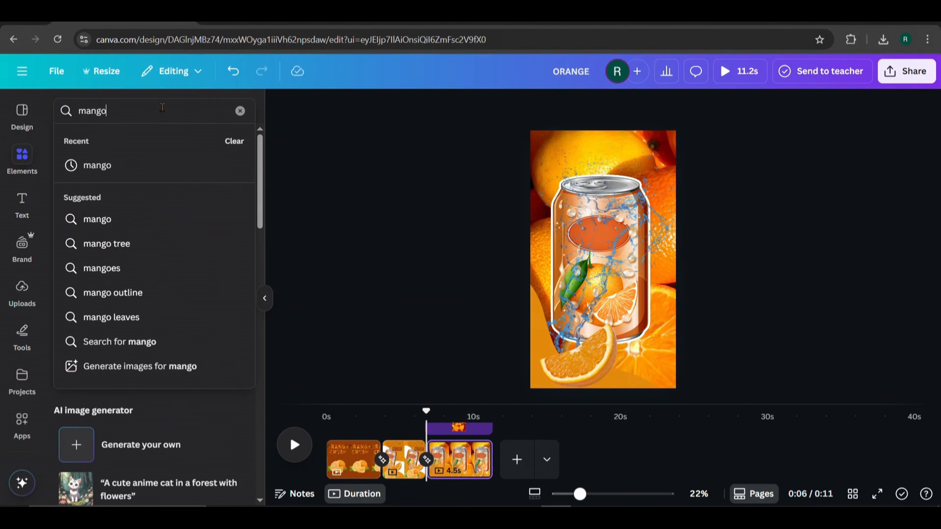
key("Return")
left_click(233, 288)
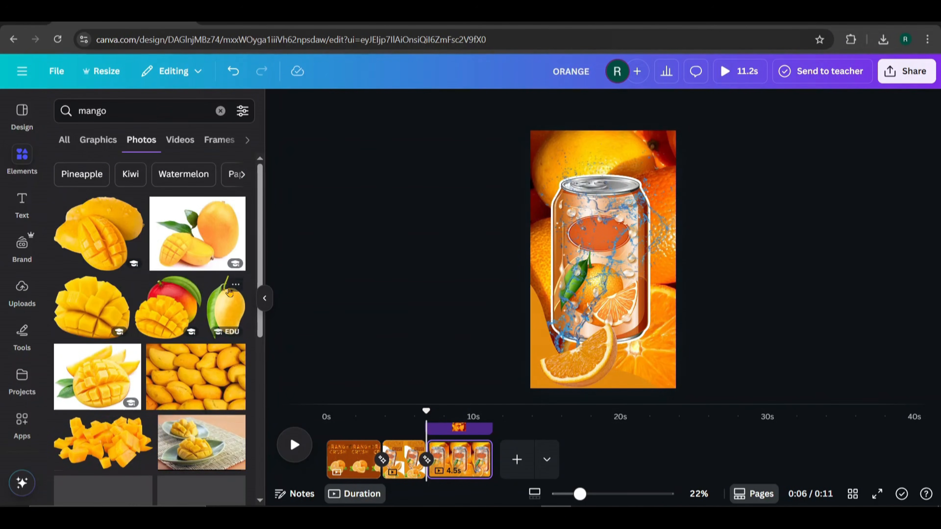
Save the cut-out photo of the cubed yellow mango to a new folder named 2nd fruit
scroll(127, 229, "down", 2)
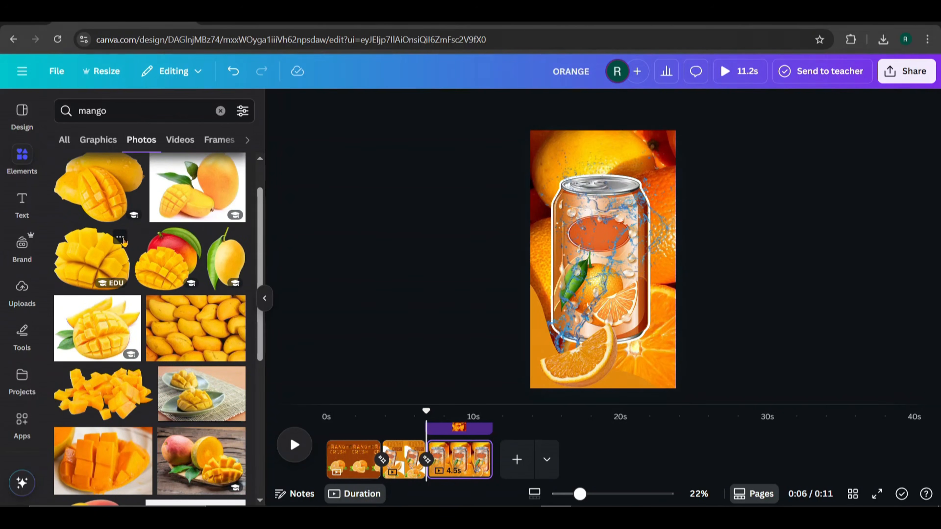
left_click(120, 237)
left_click(189, 465)
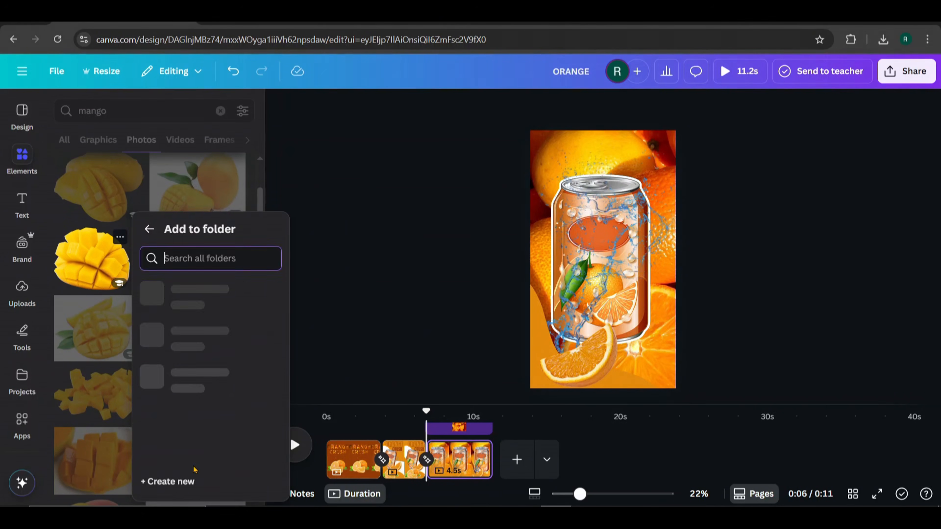
left_click(169, 482)
type("2nd fruit")
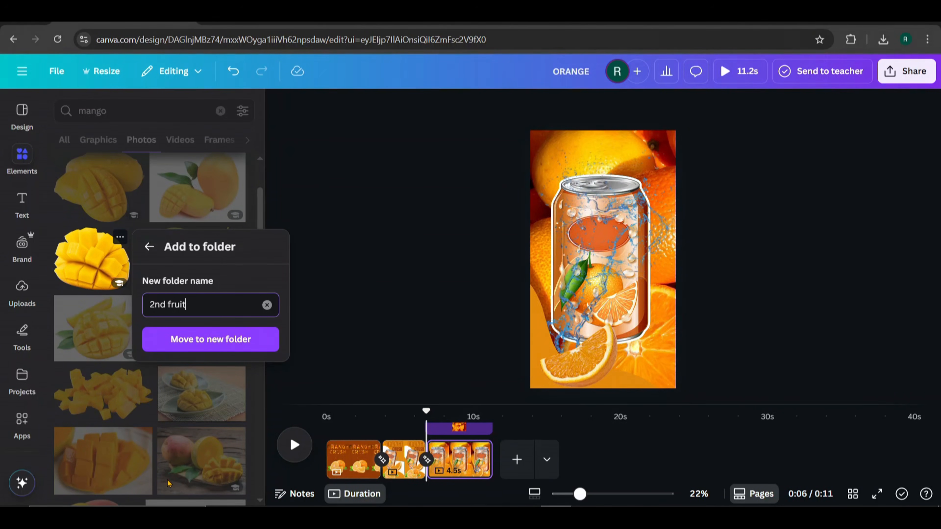
left_click(212, 341)
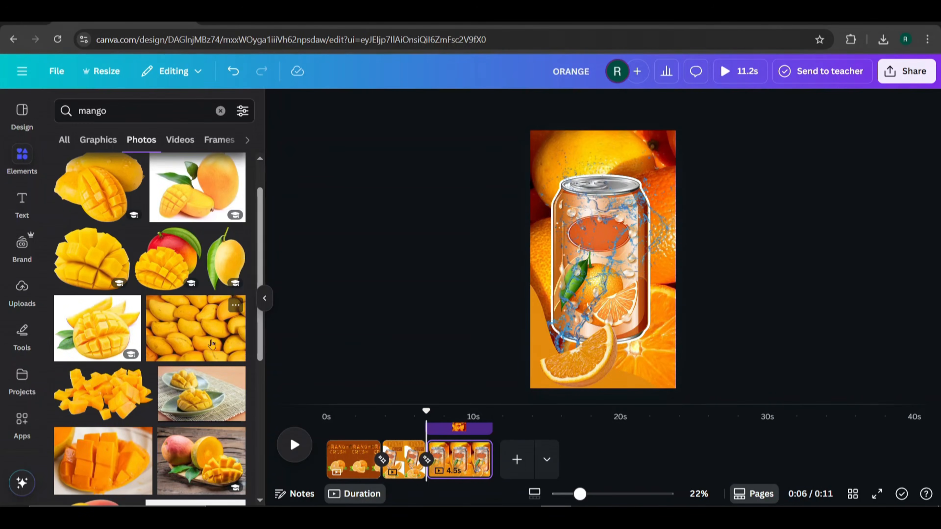
Add the photo of the red mango with a cubed half to the front page fruit folder
left_click(191, 237)
left_click(258, 472)
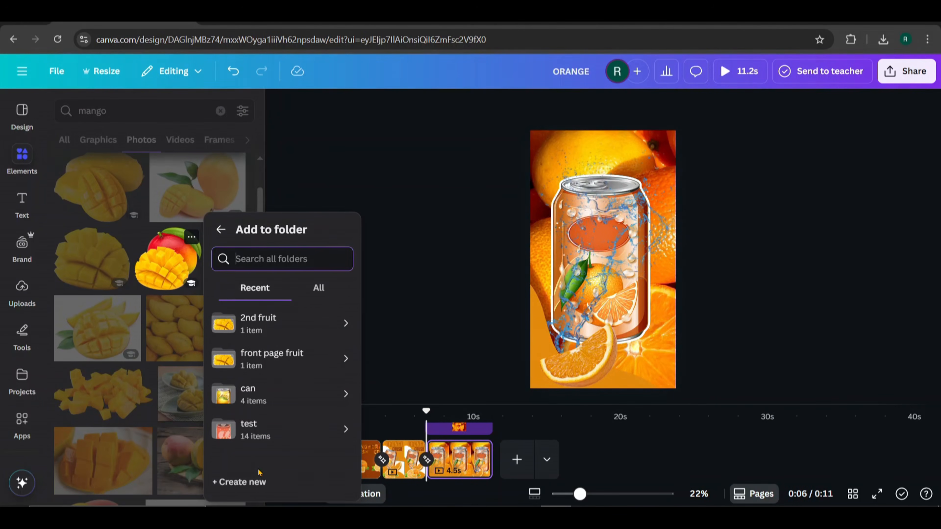
left_click(273, 354)
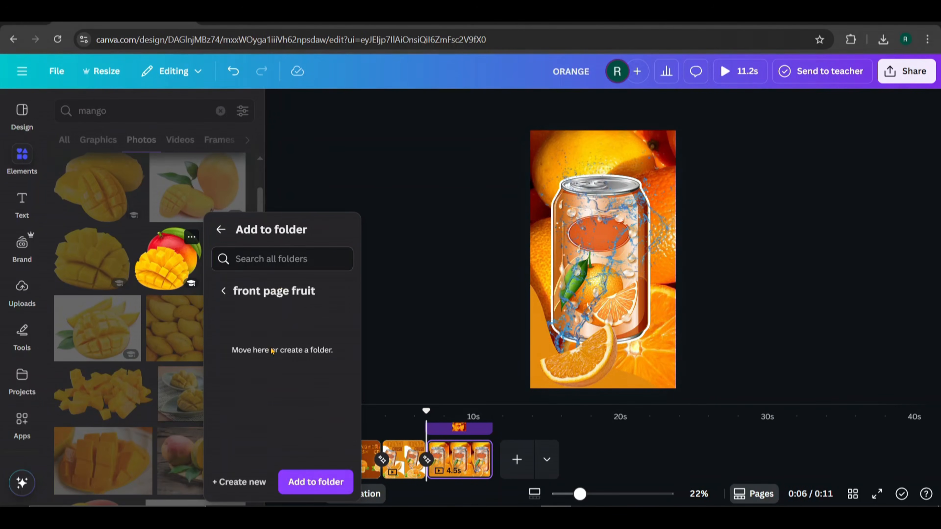
left_click(301, 475)
Save the photo of the piled red and yellow mangoes to a new folder named background
scroll(143, 246, "down", 8)
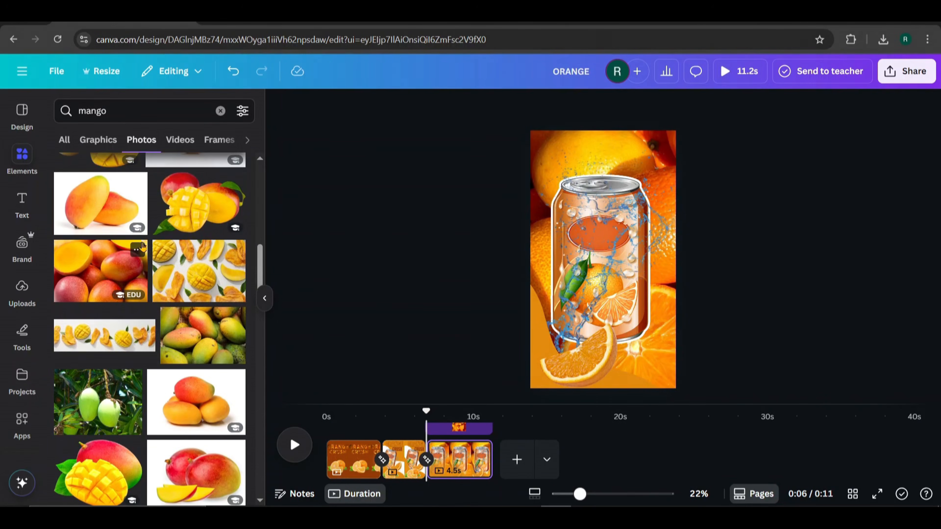
left_click(142, 248)
left_click(200, 464)
left_click(185, 480)
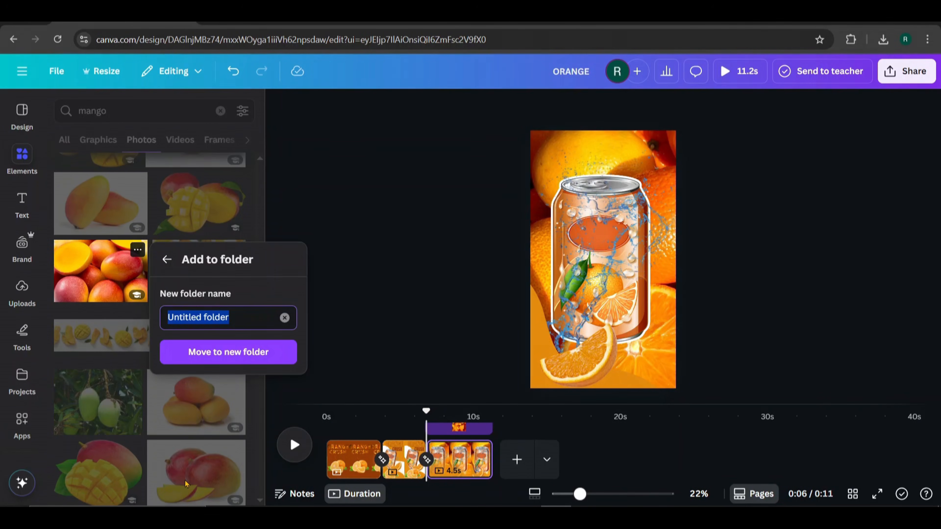
type("background")
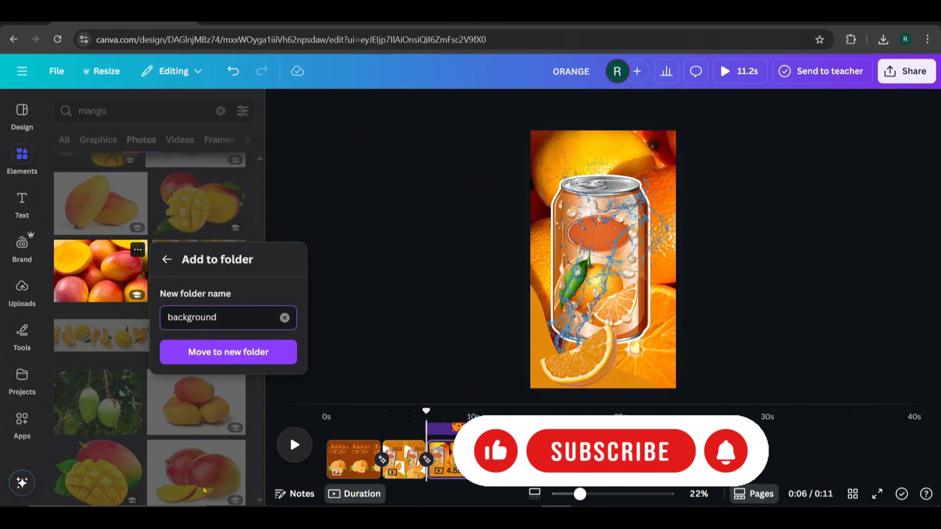
left_click(249, 359)
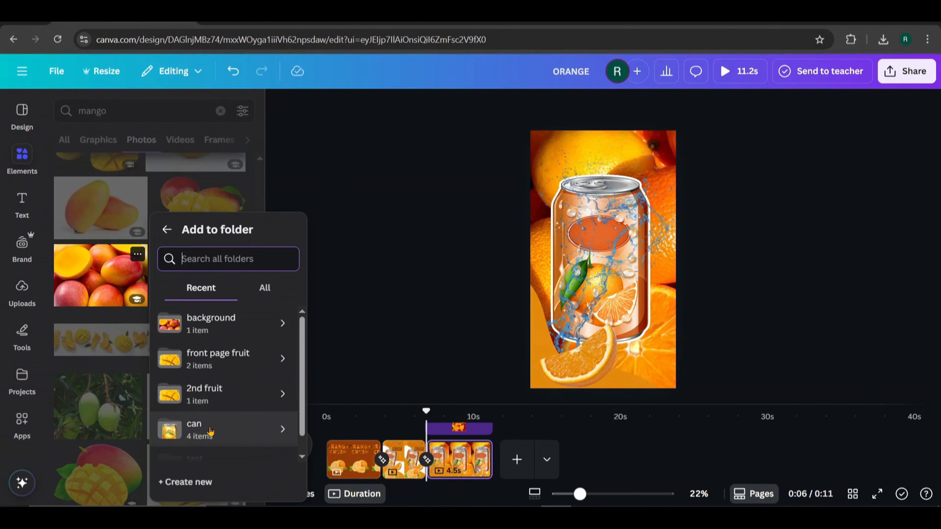
left_click(210, 389)
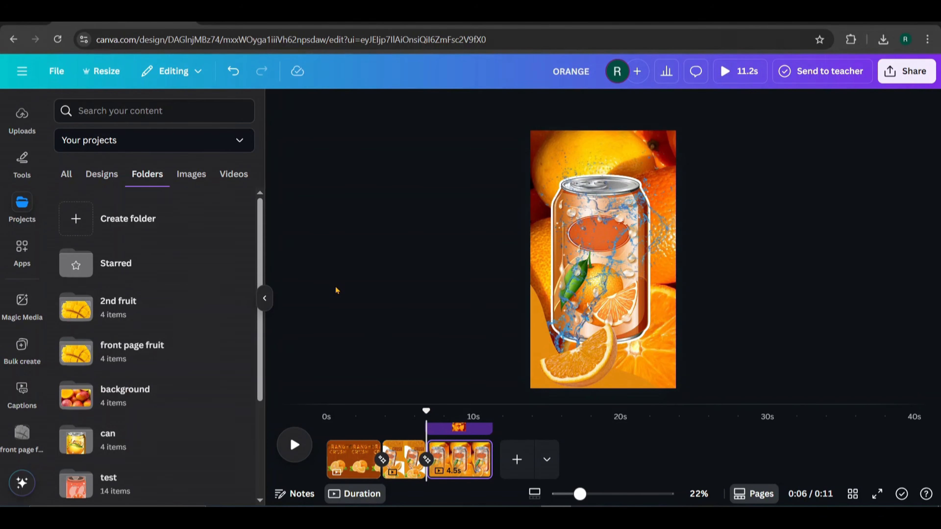
Search the apps for bulk, open Bulk create, and start entering data manually
left_click(265, 298)
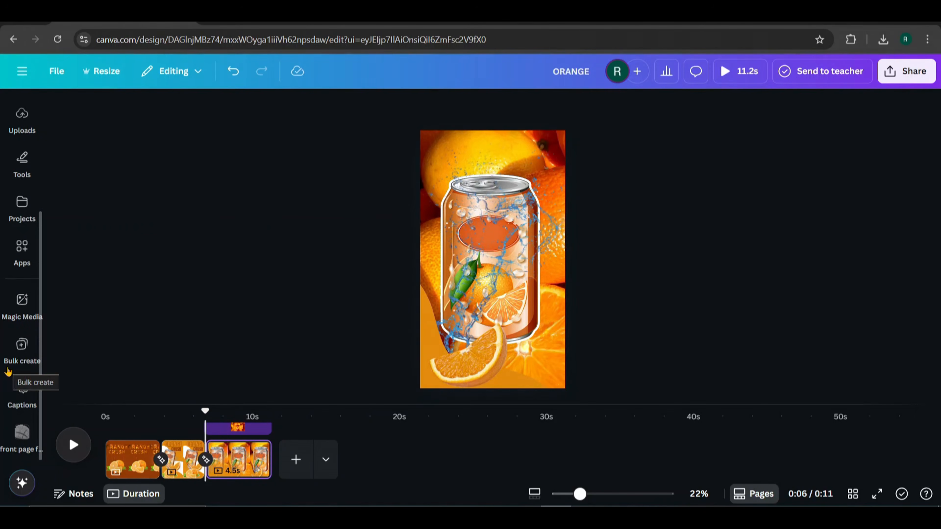
scroll(8, 372, "up", 3)
left_click(22, 354)
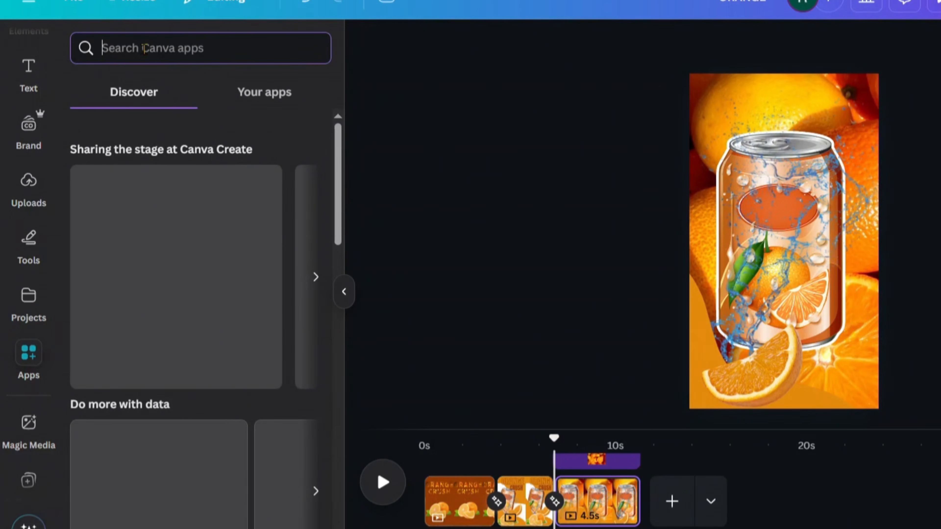
type("bulk")
key("Return")
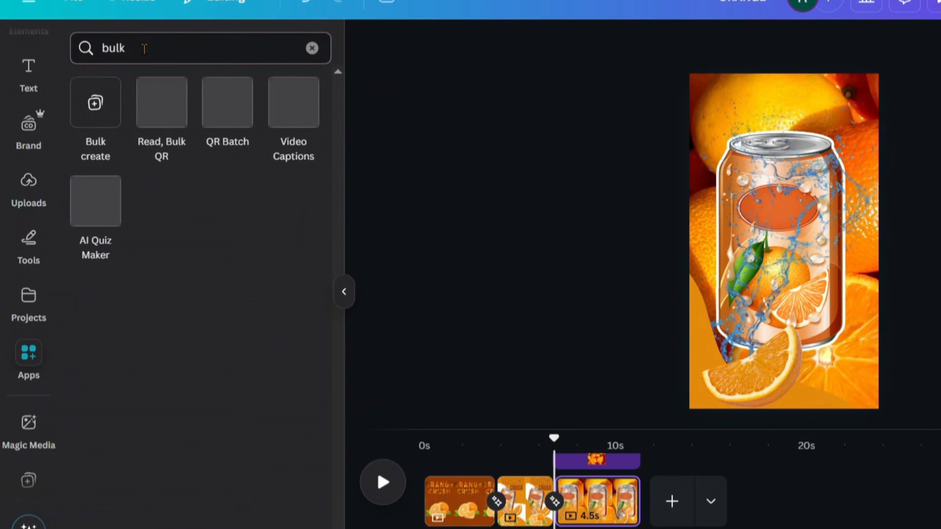
left_click(95, 102)
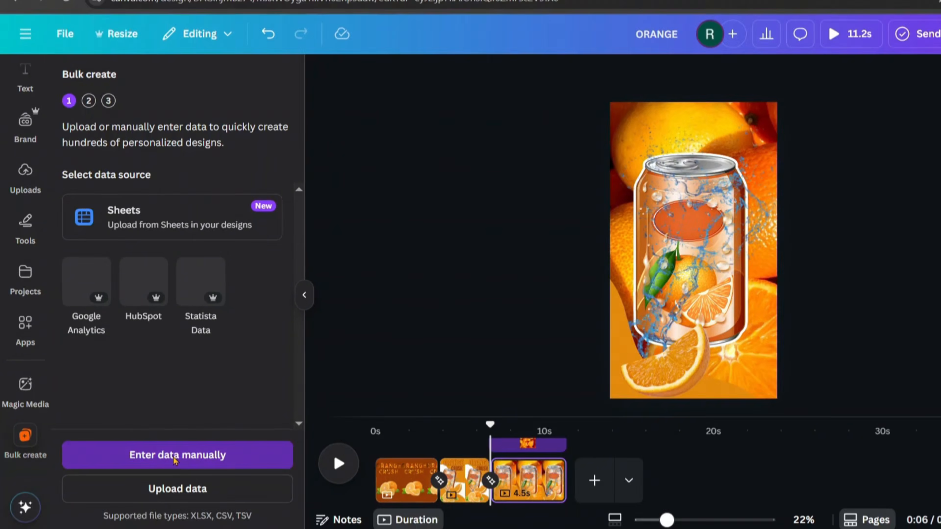
left_click(197, 478)
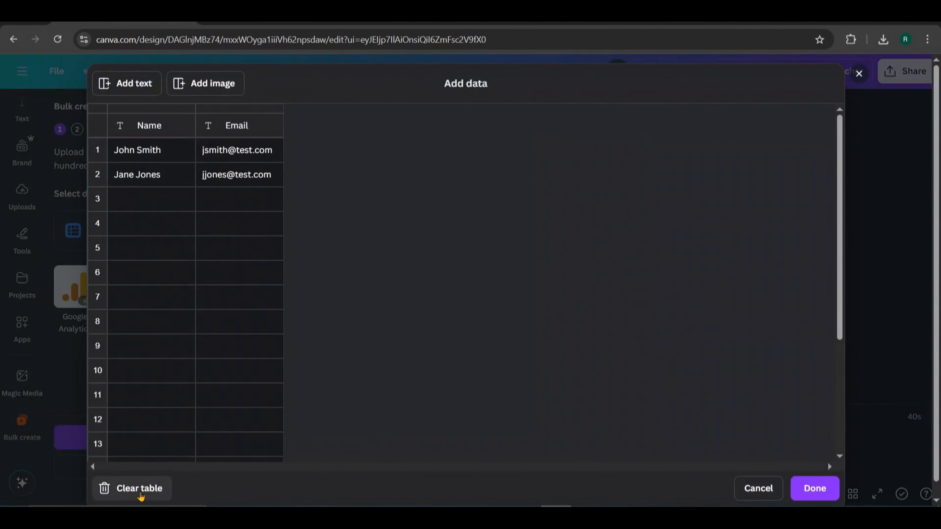
Clear the sample data table and add four image columns
left_click(131, 497)
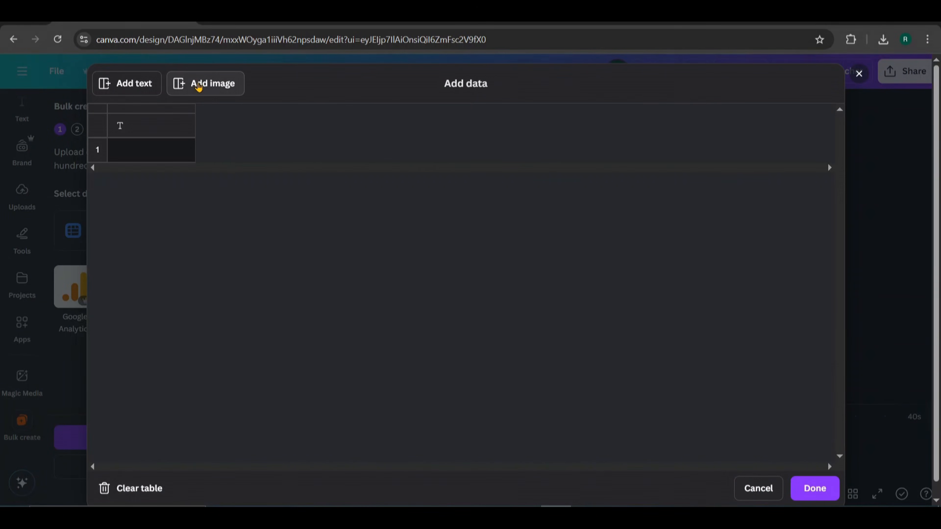
left_click(200, 86)
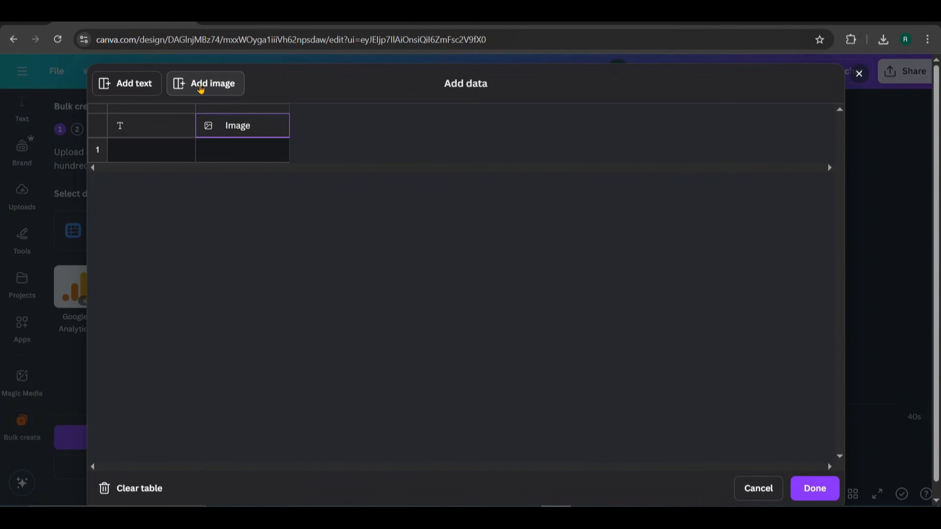
left_click(200, 86)
left_click(201, 86)
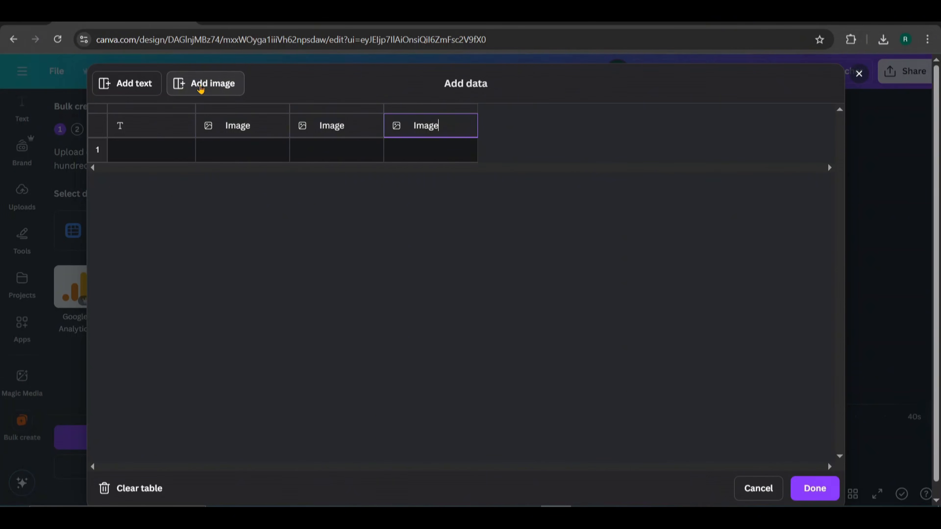
left_click(200, 87)
Name the four image columns can, fruit 1, fruit 2 and background
left_click(230, 134)
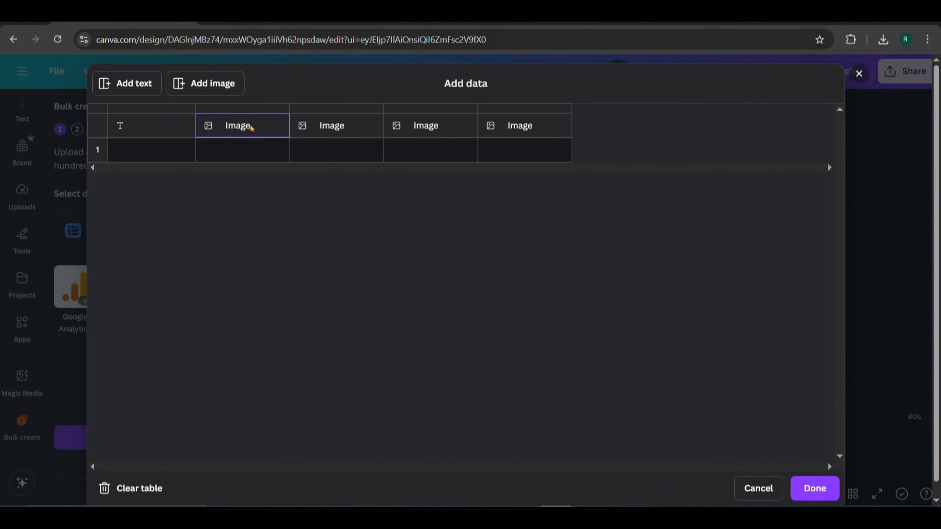
type("can")
left_click(352, 126)
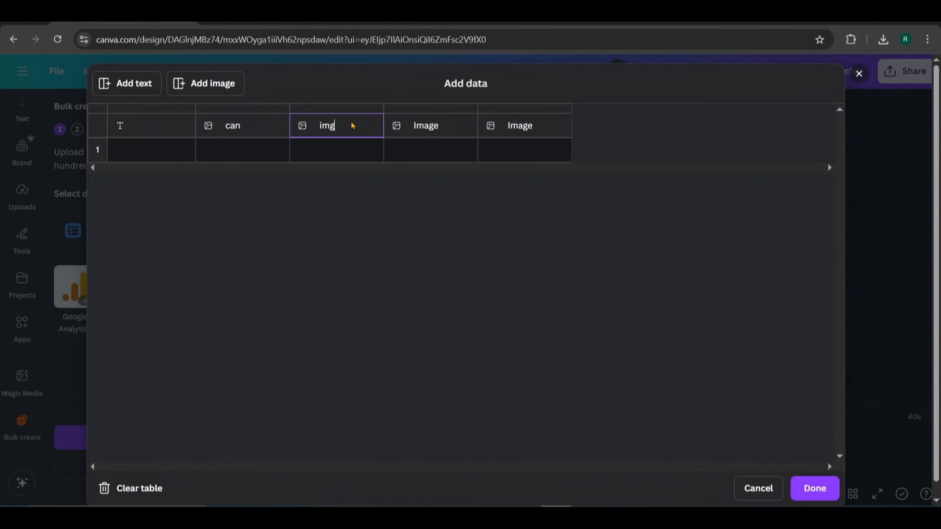
key("BackSpace")
key("BackSpace")
key("BackSpace")
left_click(430, 129)
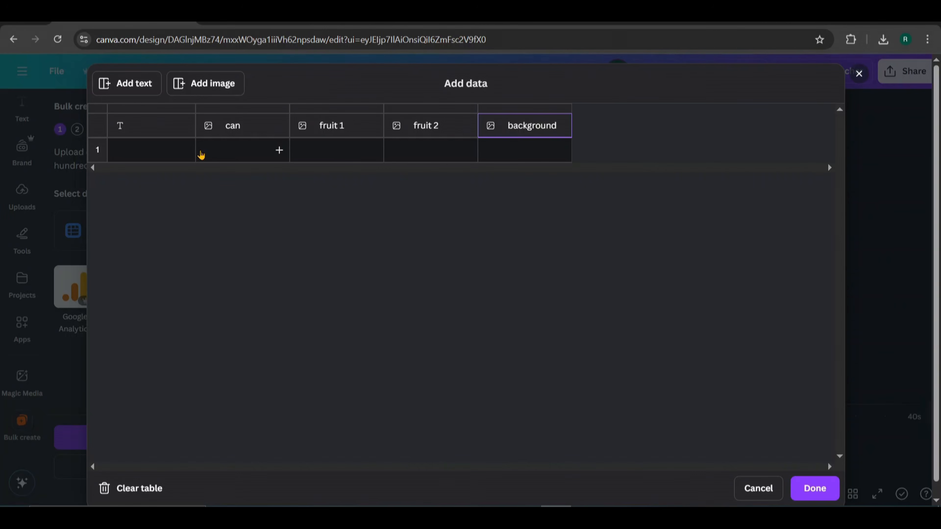
Fill rows 1 to 4 of the can column with the mango, lemon, grape and strawberry cans from the can folder
left_click(144, 158)
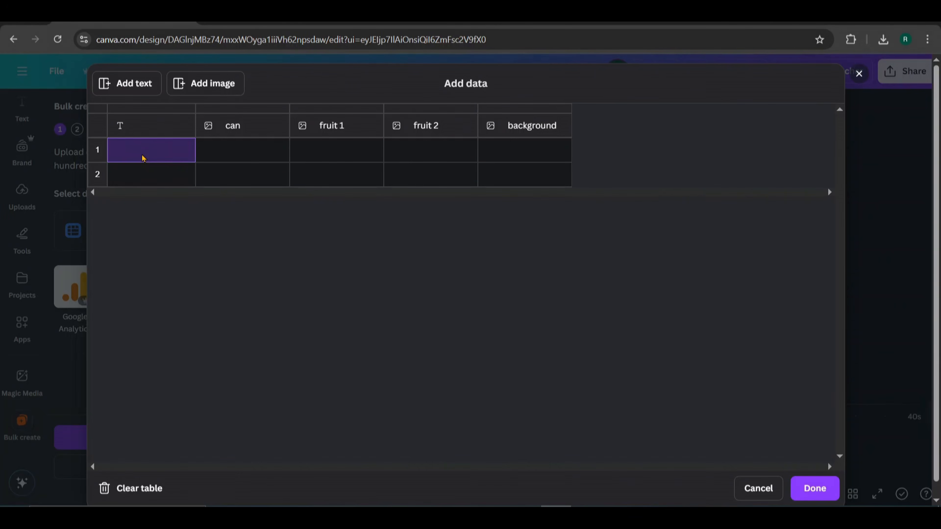
left_click(278, 150)
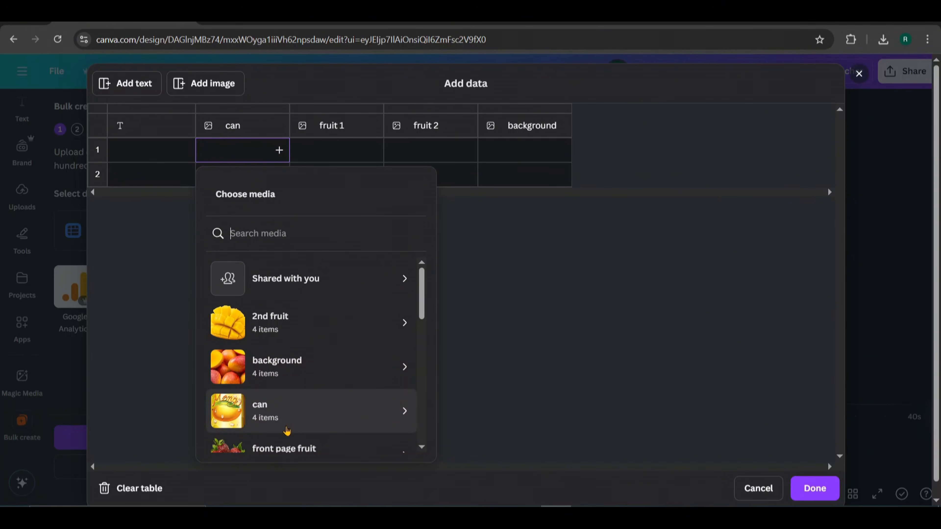
left_click(286, 430)
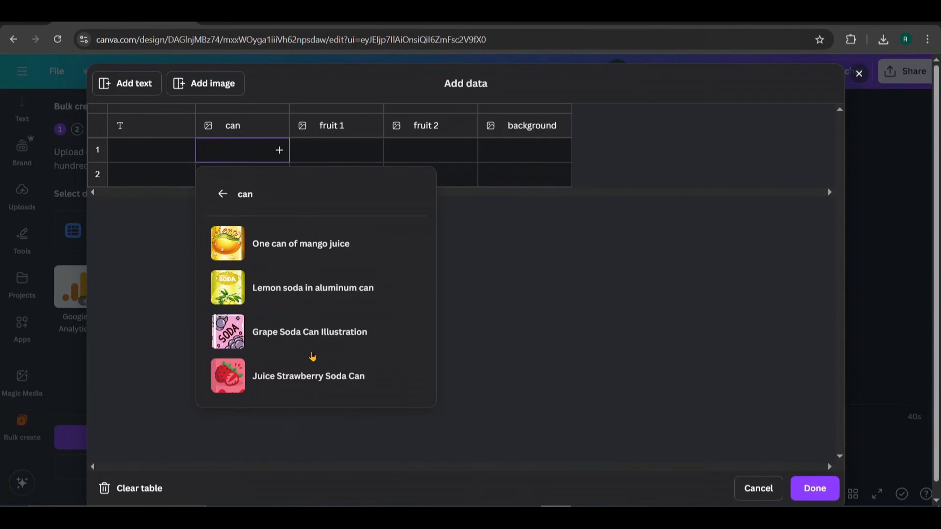
left_click(325, 245)
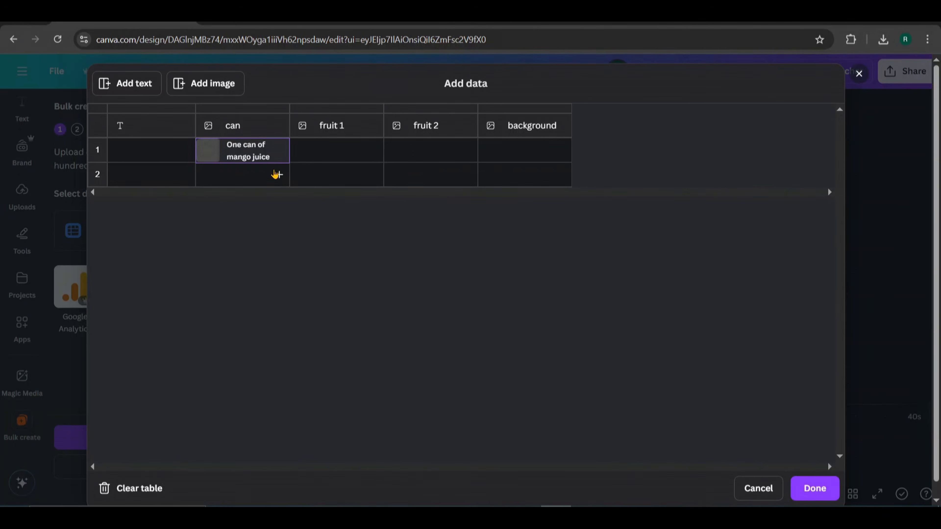
left_click(279, 177)
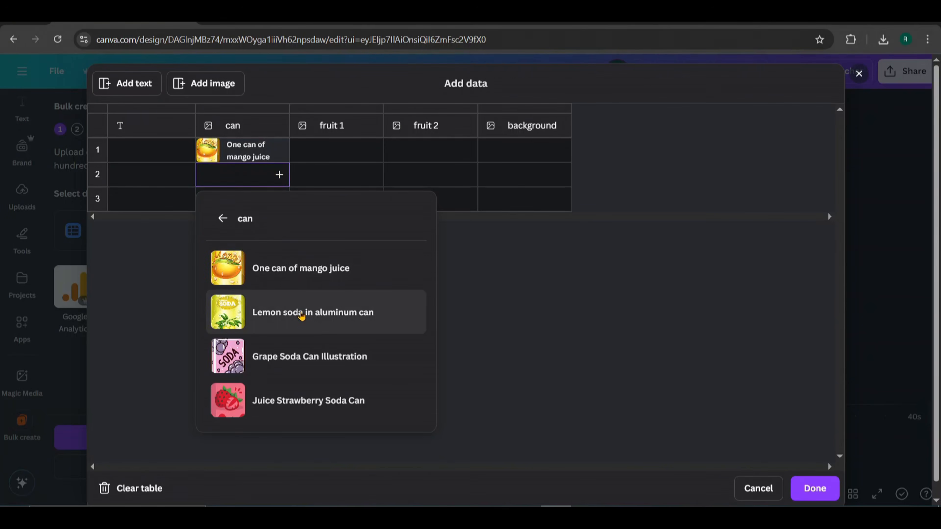
left_click(300, 313)
left_click(279, 200)
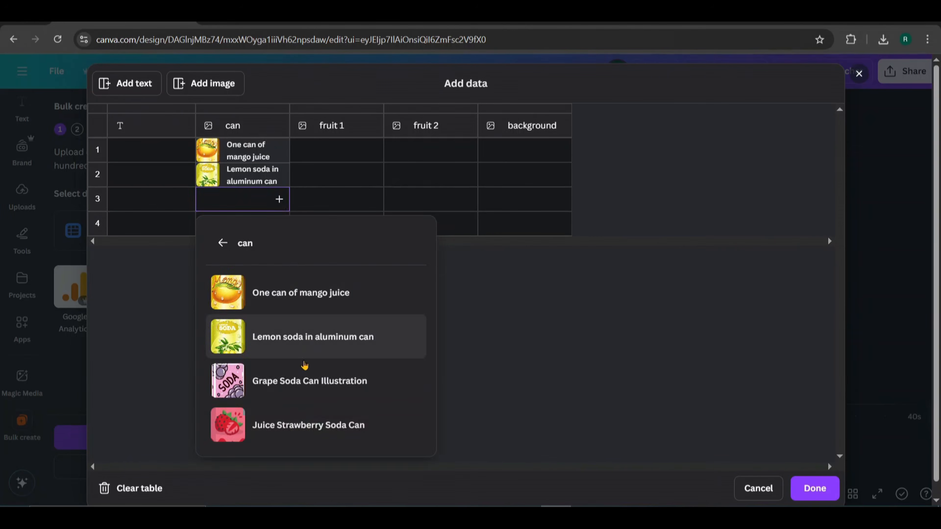
left_click(305, 378)
left_click(280, 225)
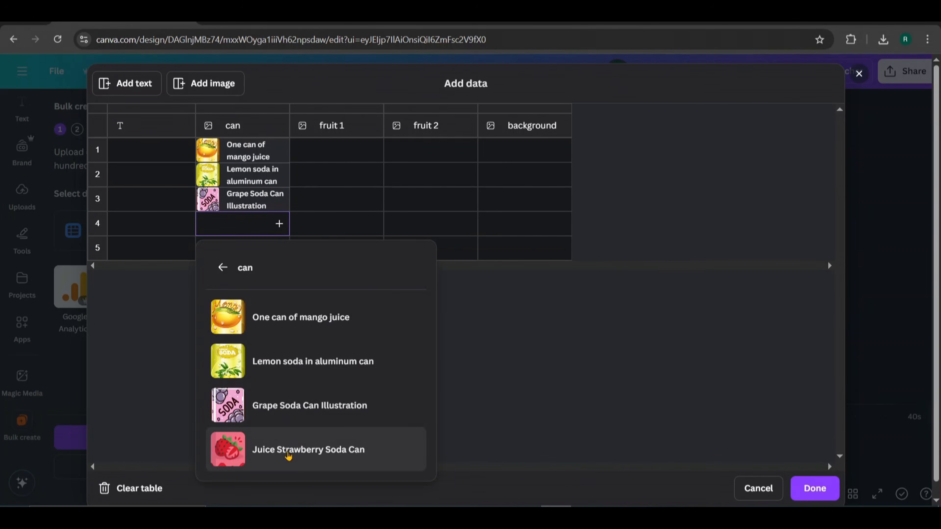
left_click(289, 452)
Fill rows 1 to 4 of the fruit 1 column with the mango, lemon, grapes and strawberry images from the front page fruit folder
left_click(372, 151)
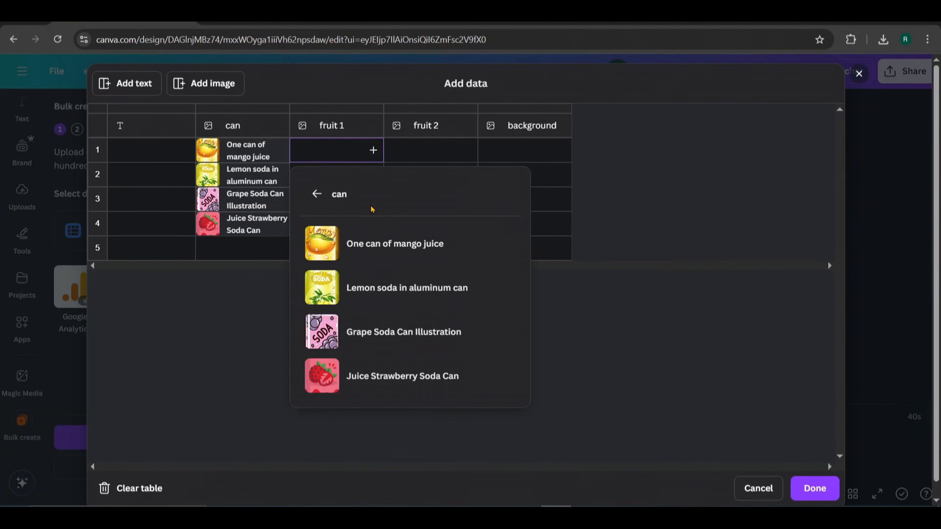
left_click(317, 193)
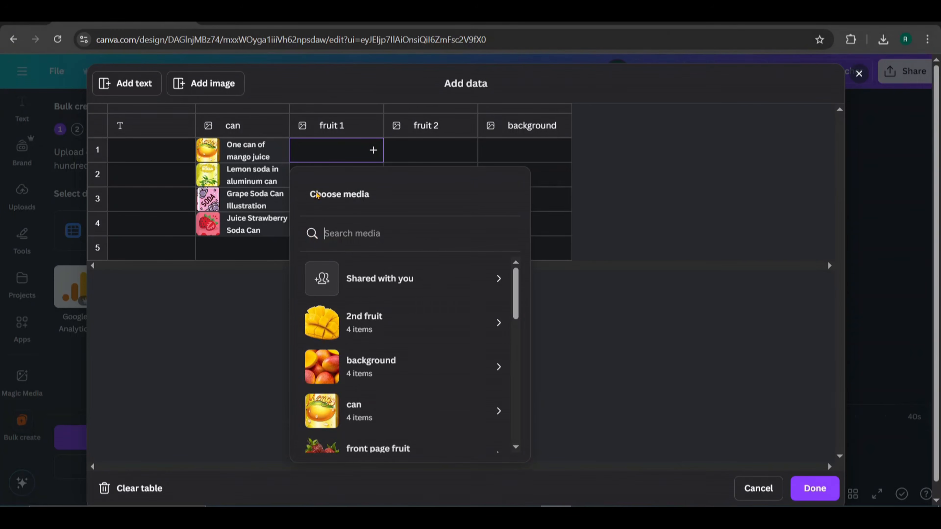
scroll(391, 401, "down", 3)
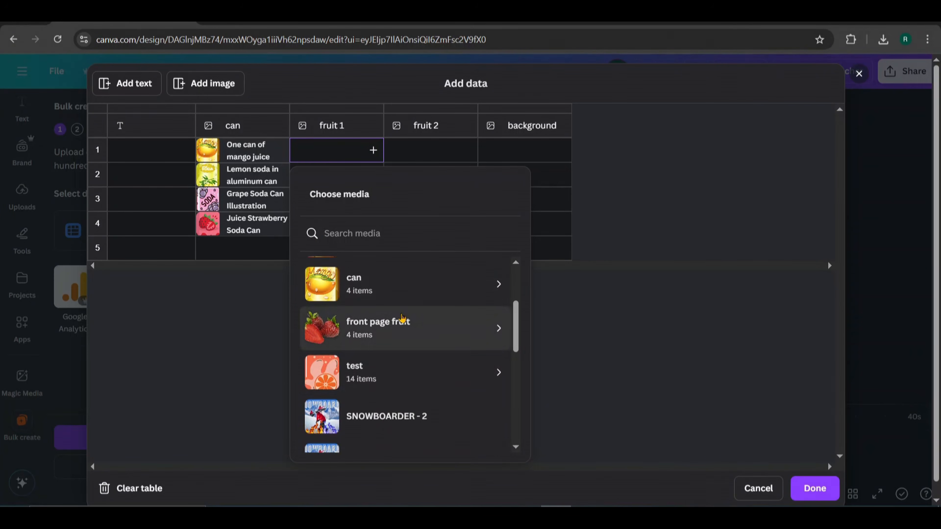
left_click(400, 321)
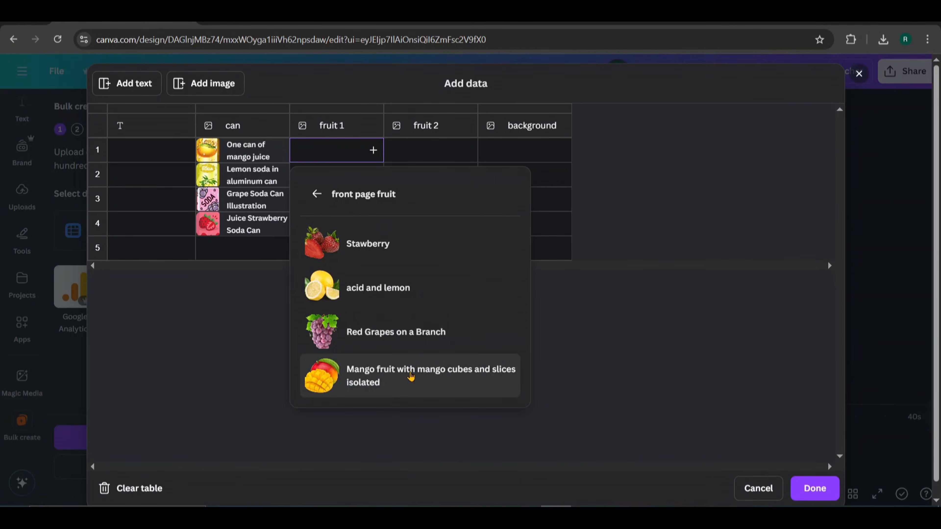
left_click(426, 375)
left_click(371, 174)
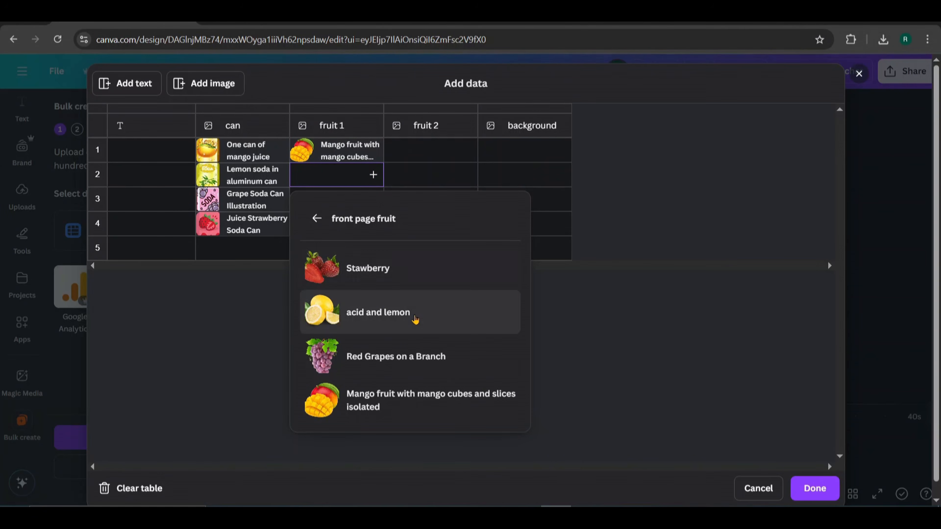
left_click(416, 314)
left_click(372, 200)
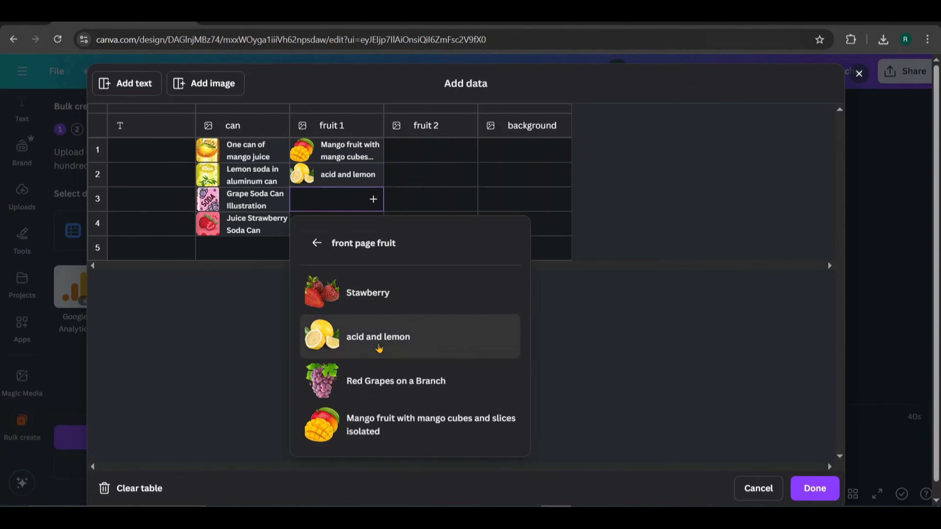
left_click(373, 385)
left_click(368, 316)
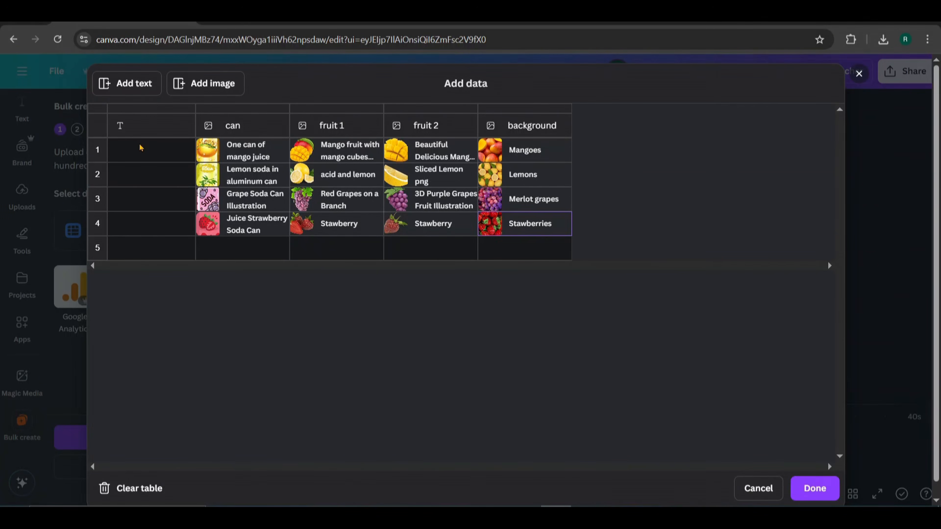
Enter MANGO in row 1 of the first text column, title that column FRUIT TEXT, and add another text column
left_click(139, 147)
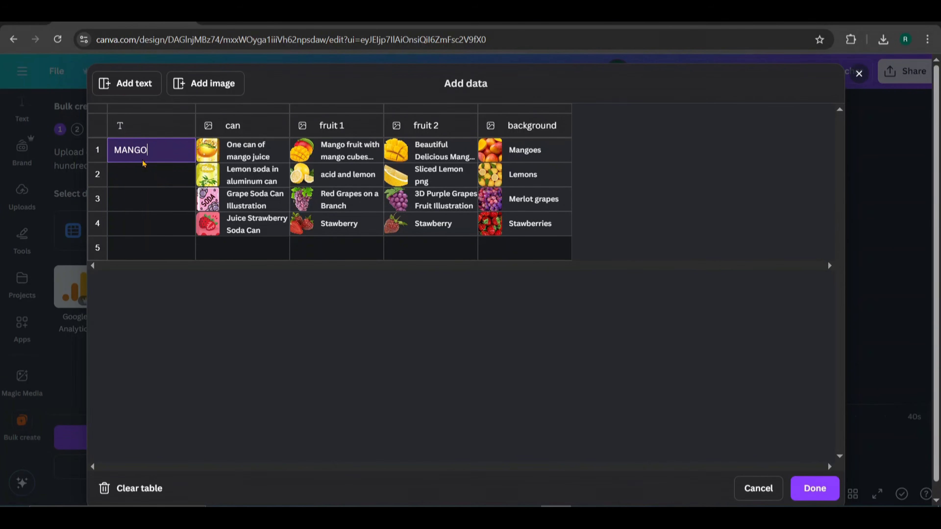
left_click(147, 177)
left_click(152, 87)
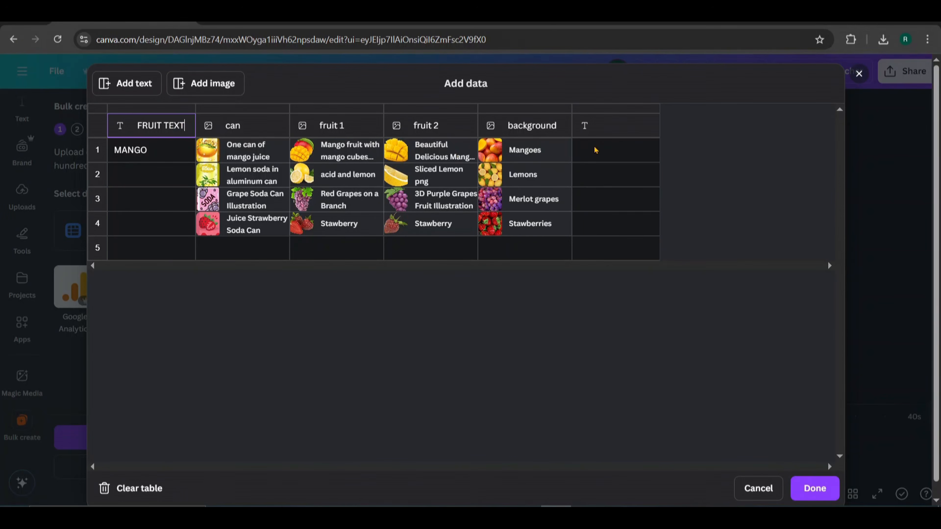
Enter CRUSH, CRUSH, SODA, SODA in the new text column, complete FRUIT TEXT with LEMON, GRAPES, STRAWBERRY, and finish the table
left_click(595, 150)
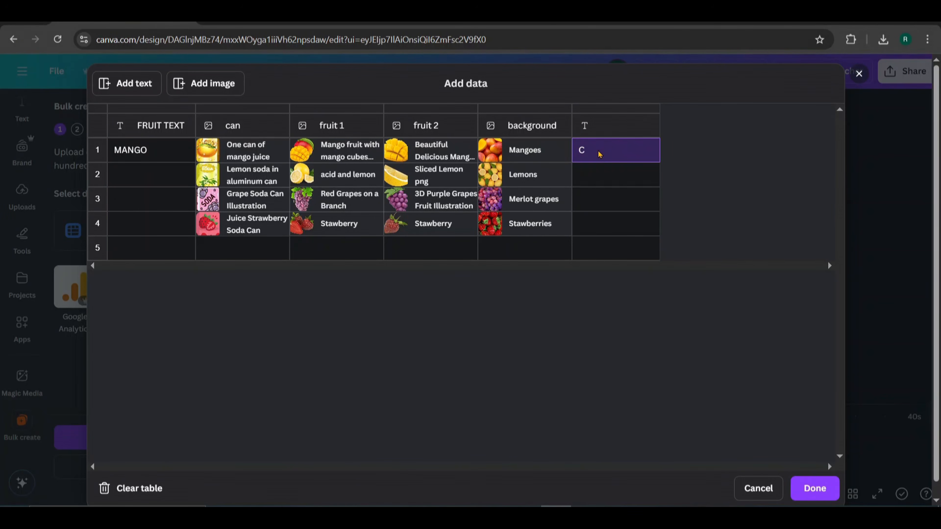
left_click(143, 176)
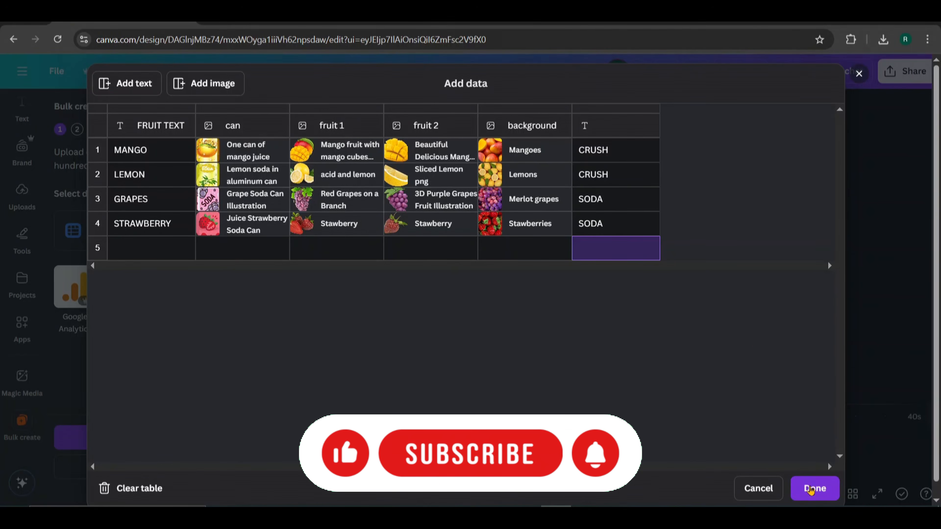
left_click(811, 488)
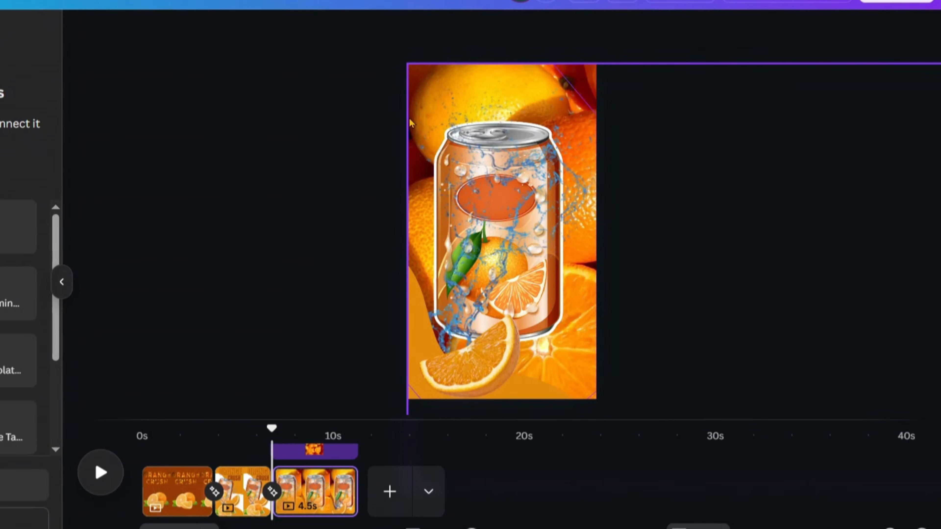
On the third page, connect the oranges background image to the background field and the orange slice to fruit 2
left_click(411, 123)
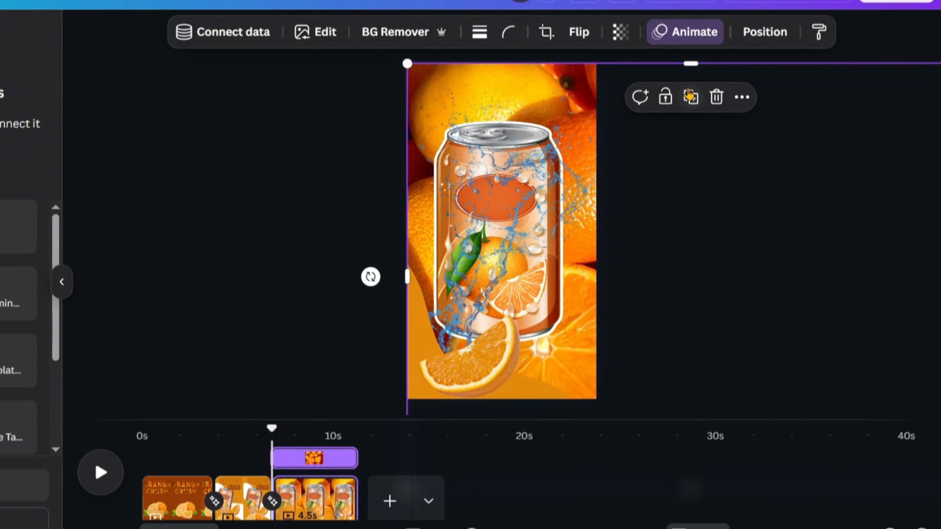
left_click(741, 98)
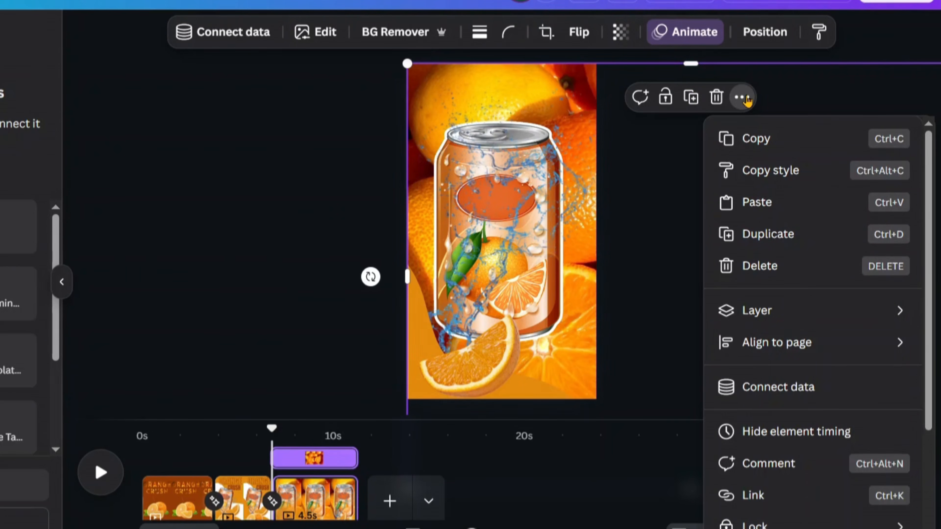
left_click(782, 385)
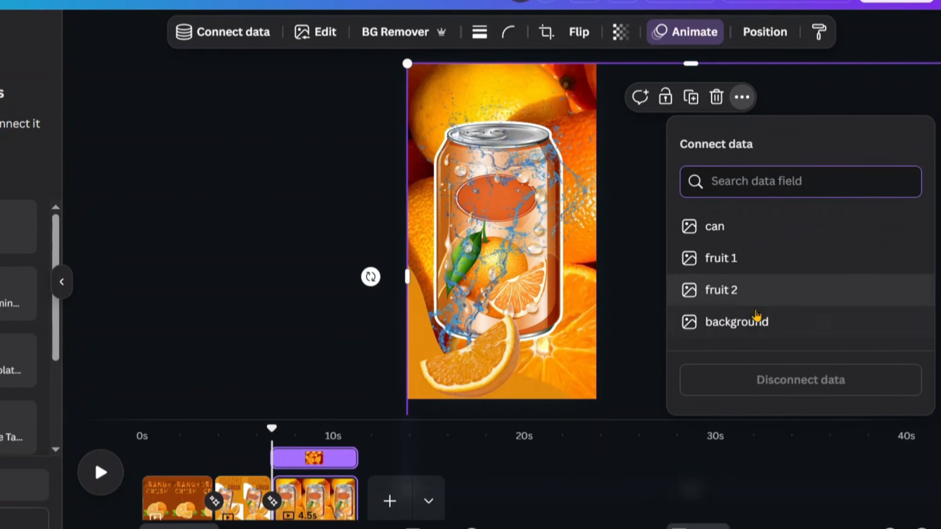
left_click(746, 323)
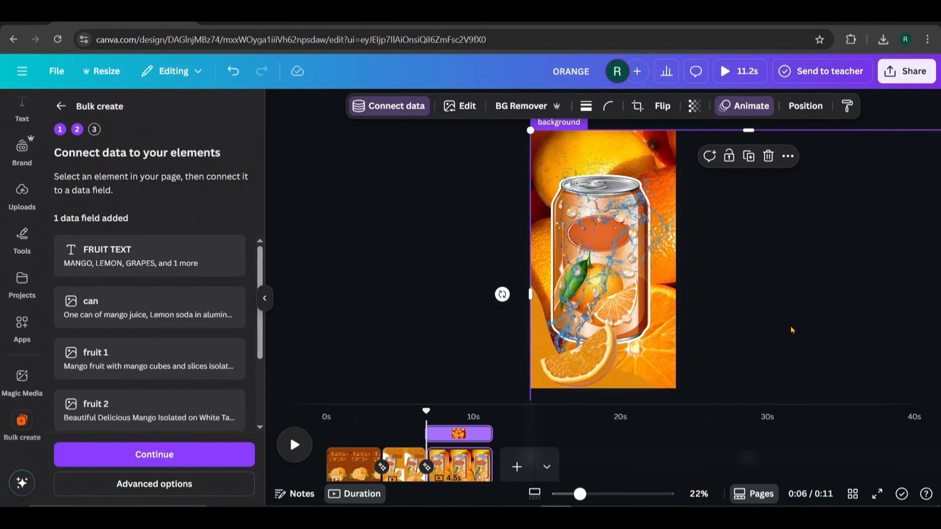
left_click(592, 358)
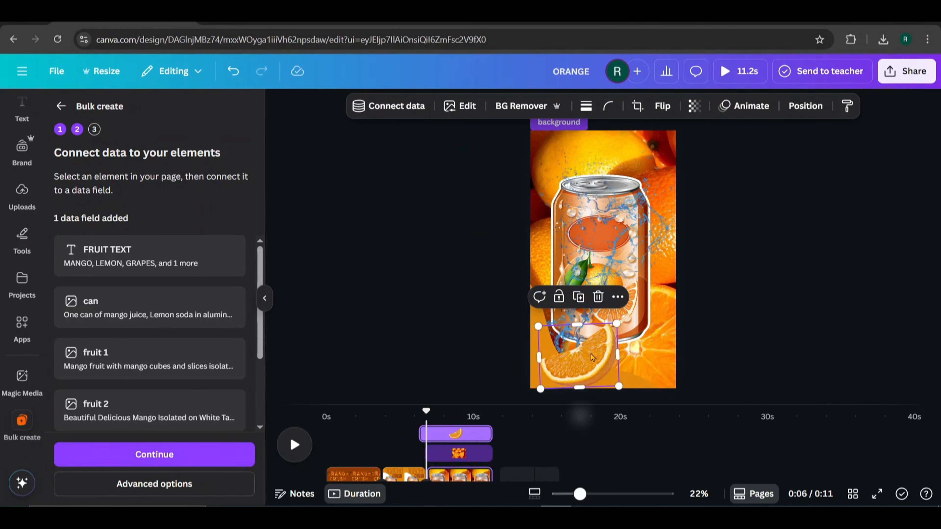
left_click(617, 297)
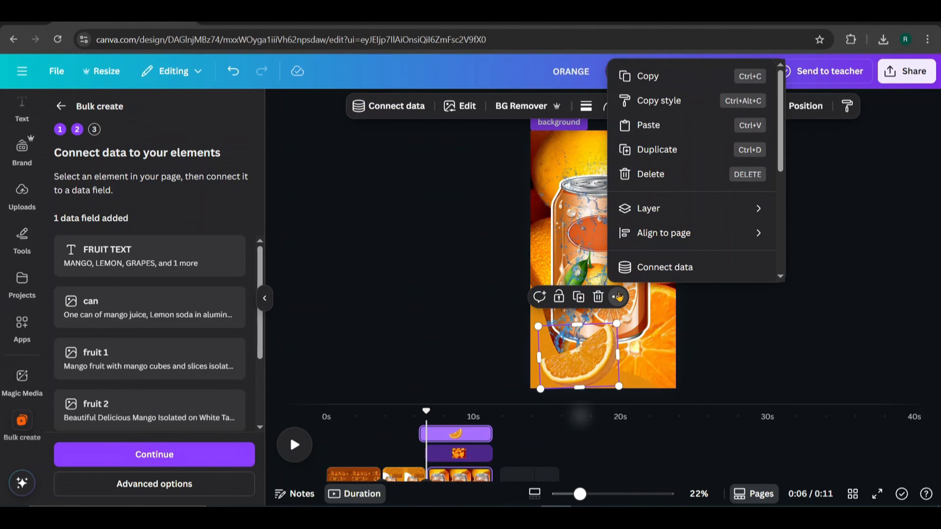
left_click(644, 268)
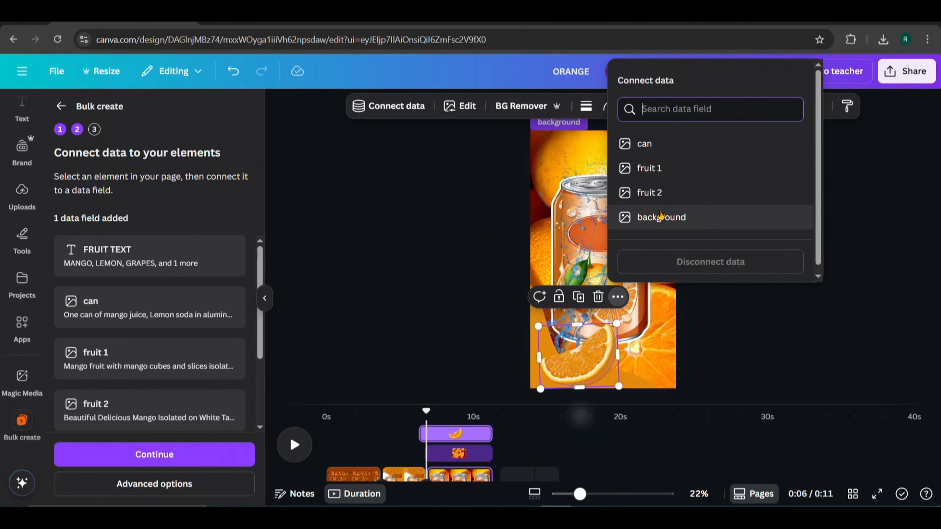
left_click(662, 194)
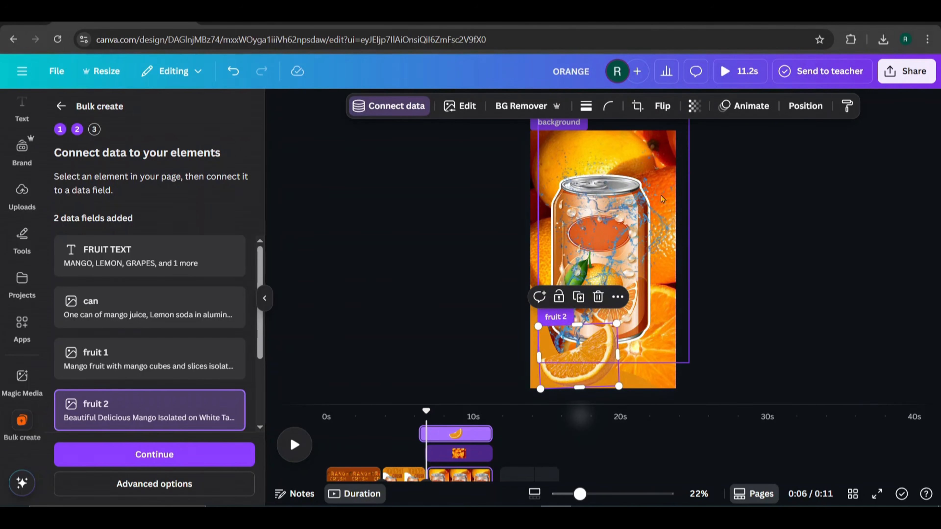
Select the can layer on the third page and connect it to the can data field
left_click(806, 106)
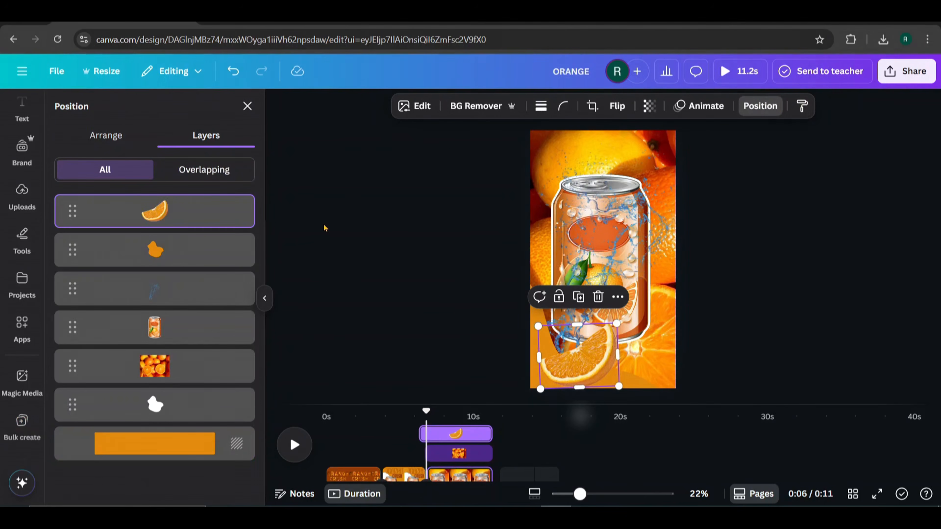
left_click(152, 342)
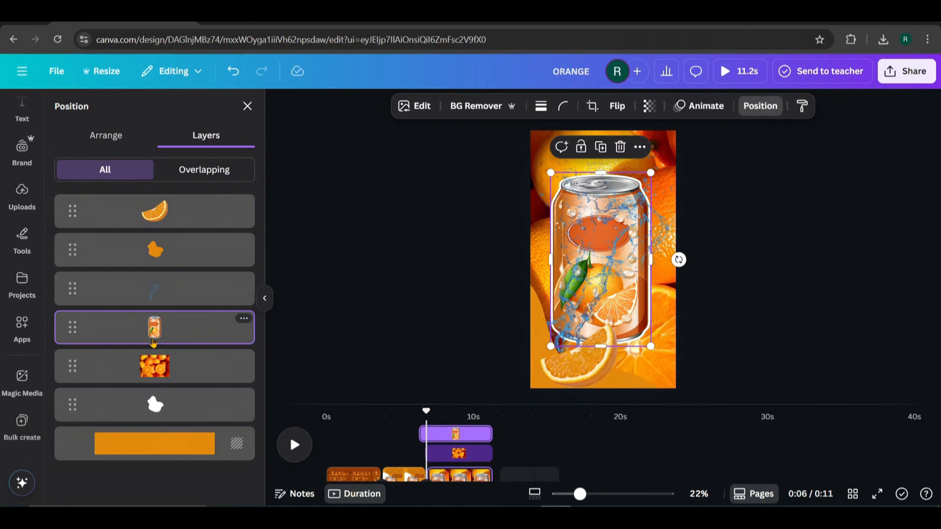
left_click(634, 147)
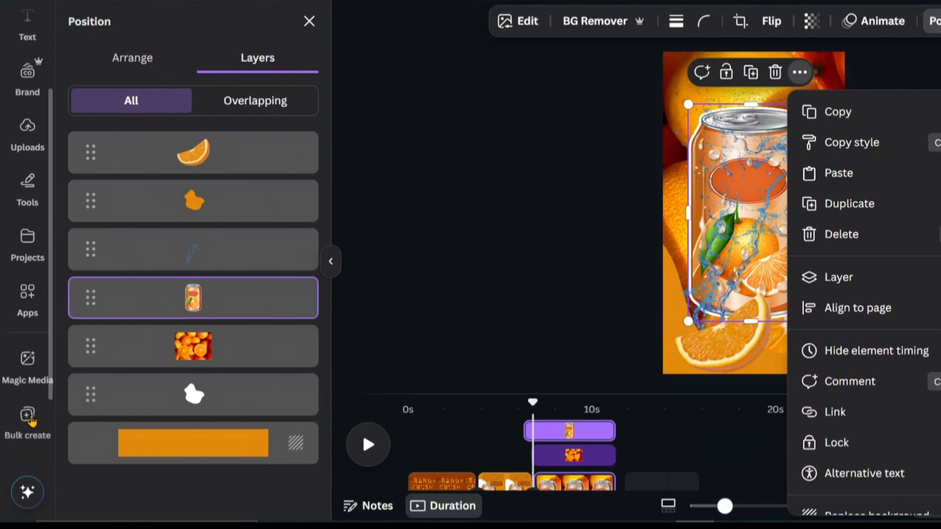
left_click(30, 418)
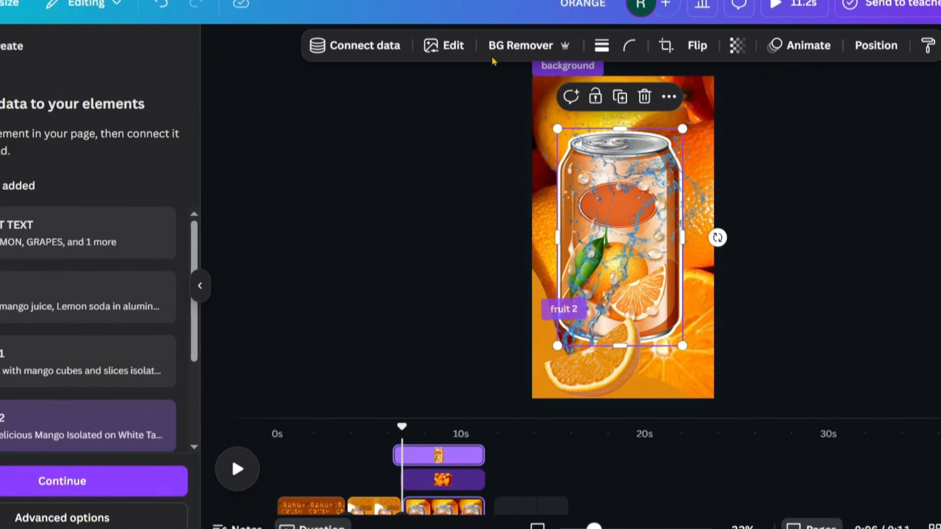
left_click(668, 97)
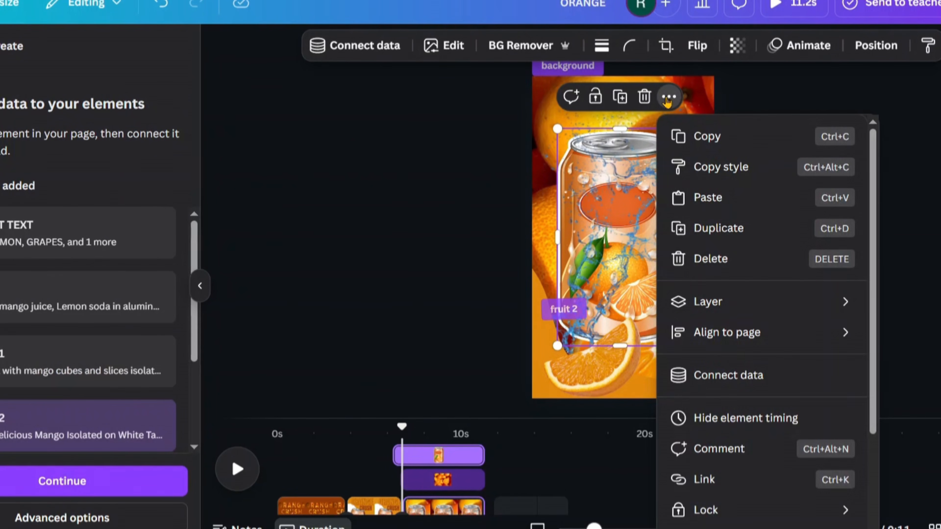
left_click(750, 383)
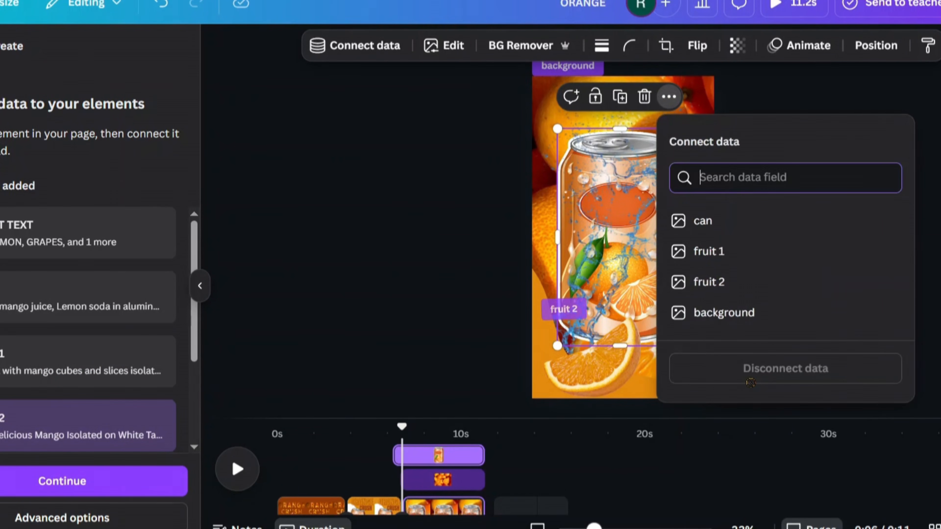
left_click(710, 222)
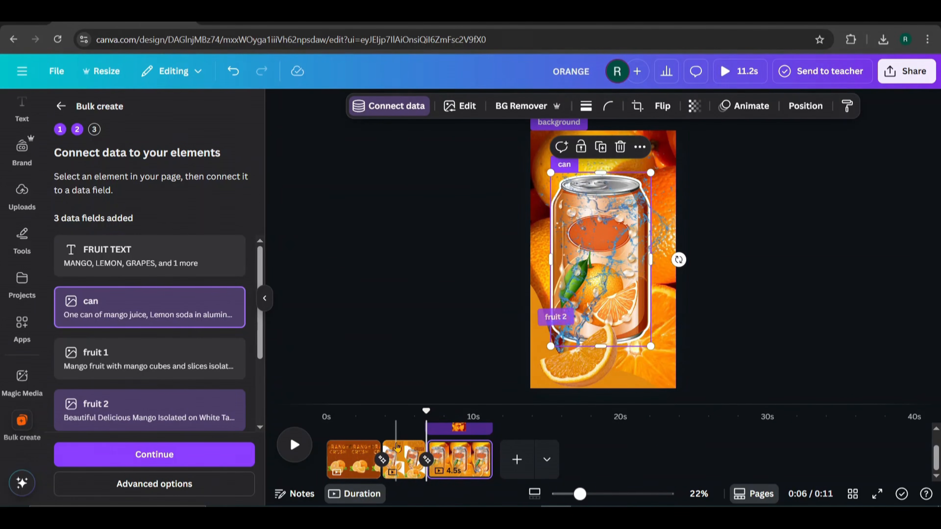
On the second page, connect the ORANGE text to FRUIT TEXT and the CRUSH text to [Empty 1]
left_click(404, 459)
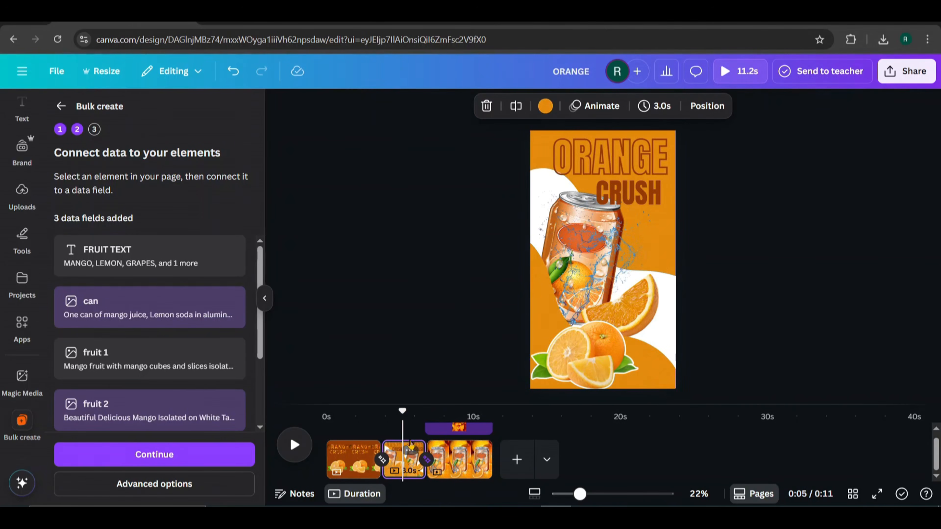
left_click(611, 146)
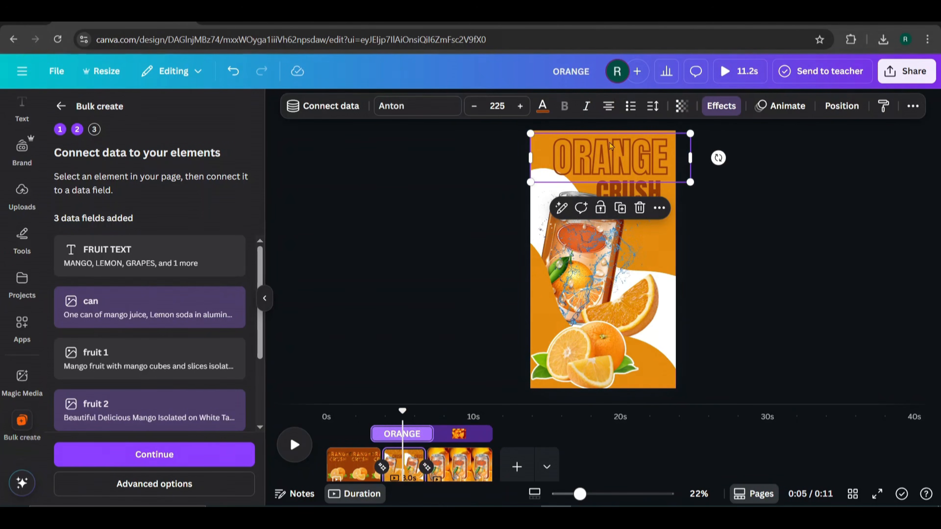
left_click(658, 208)
left_click(693, 429)
left_click(704, 306)
left_click(666, 196)
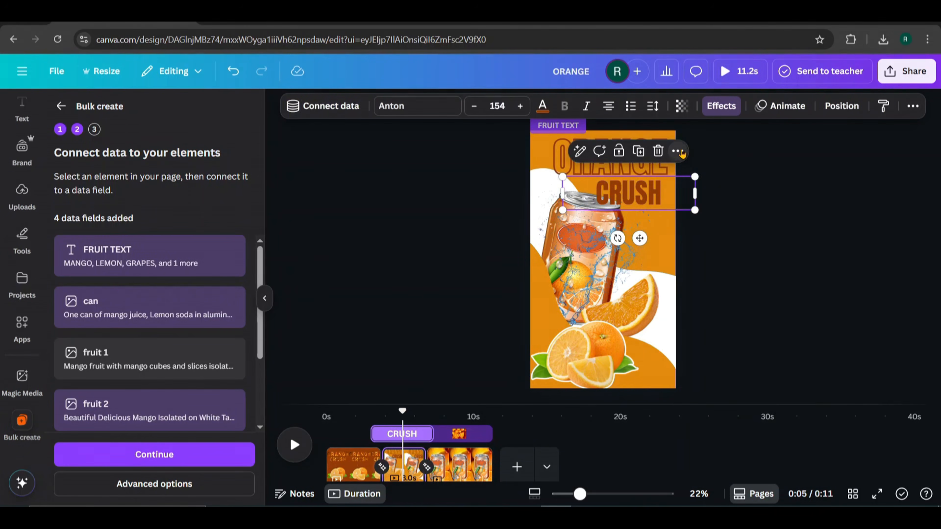
left_click(677, 151)
left_click(719, 375)
left_click(748, 275)
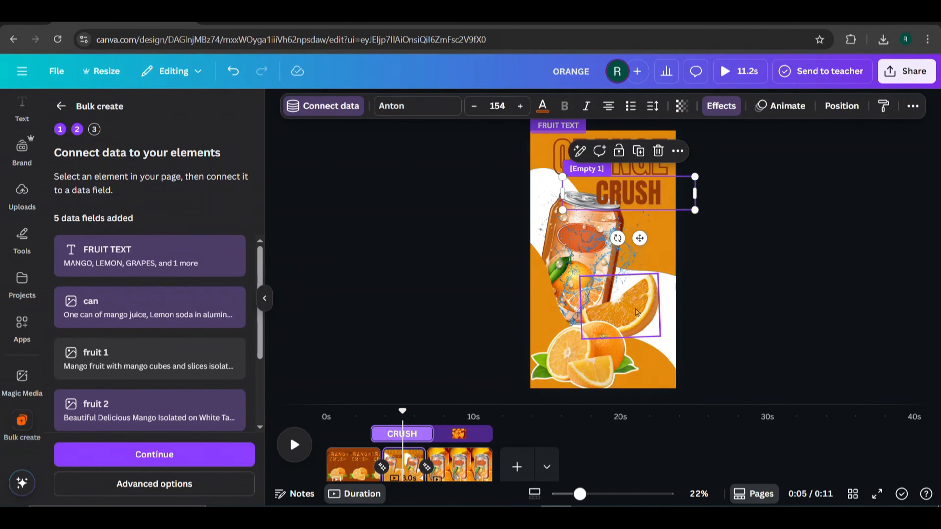
On the second page, connect the single orange slice to fruit 2 and the group of oranges to fruit 1
left_click(622, 304)
left_click(659, 247)
left_click(696, 470)
left_click(708, 396)
left_click(607, 360)
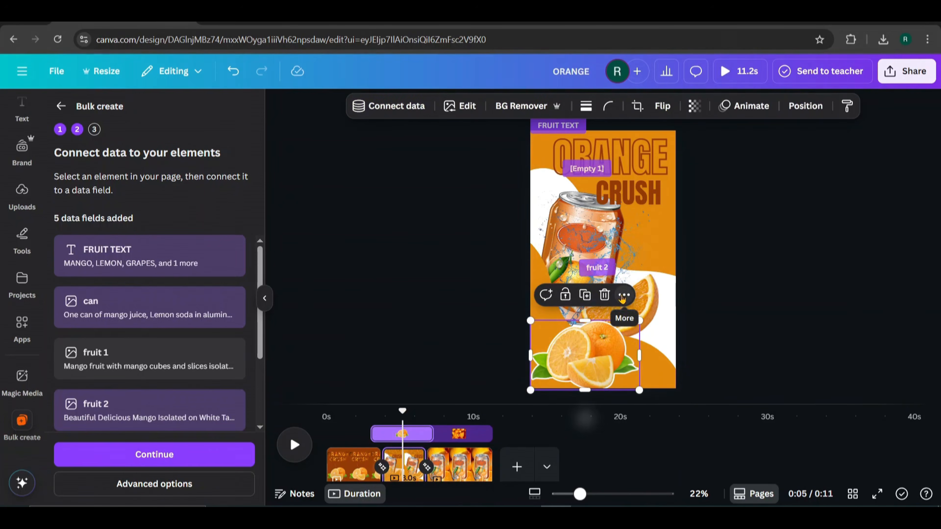
left_click(624, 294)
left_click(671, 267)
left_click(655, 167)
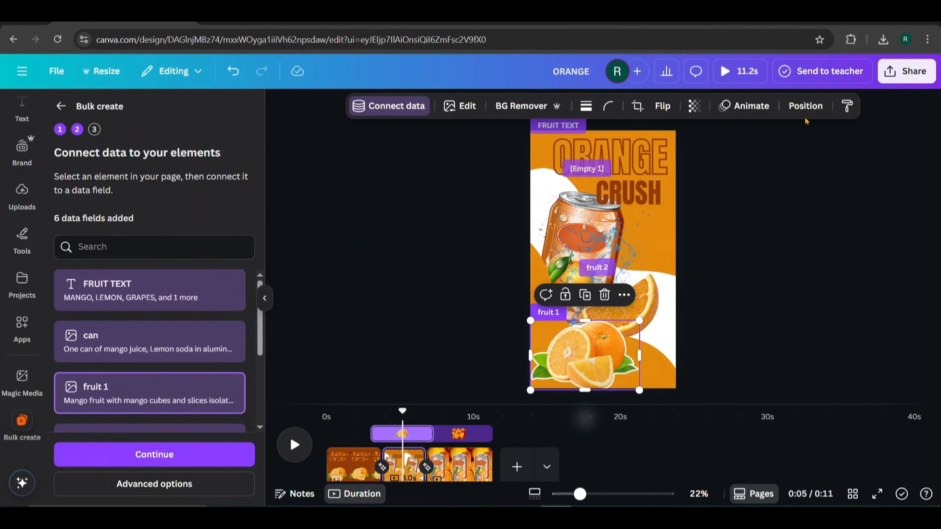
Select the tilted can's layer on the second page and connect it to the can data field
left_click(806, 106)
left_click(162, 444)
left_click(29, 433)
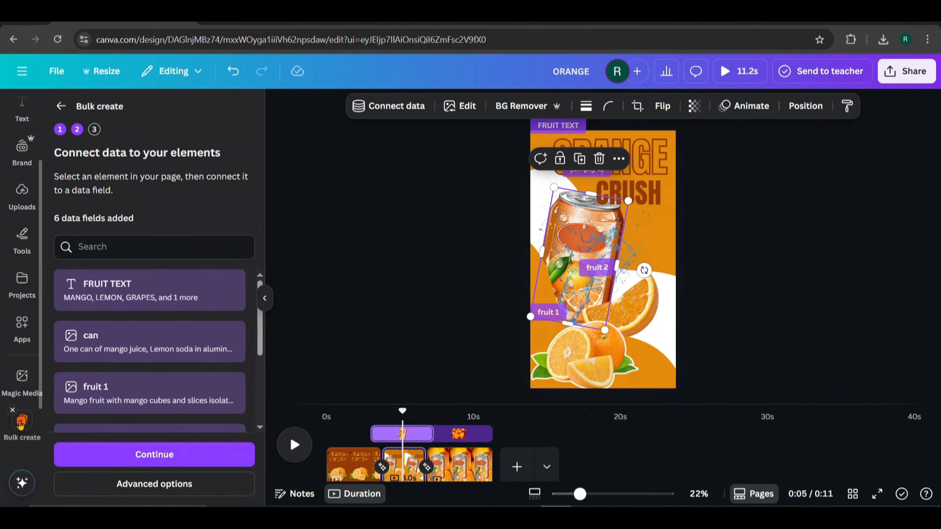
left_click(618, 158)
left_click(663, 381)
left_click(652, 255)
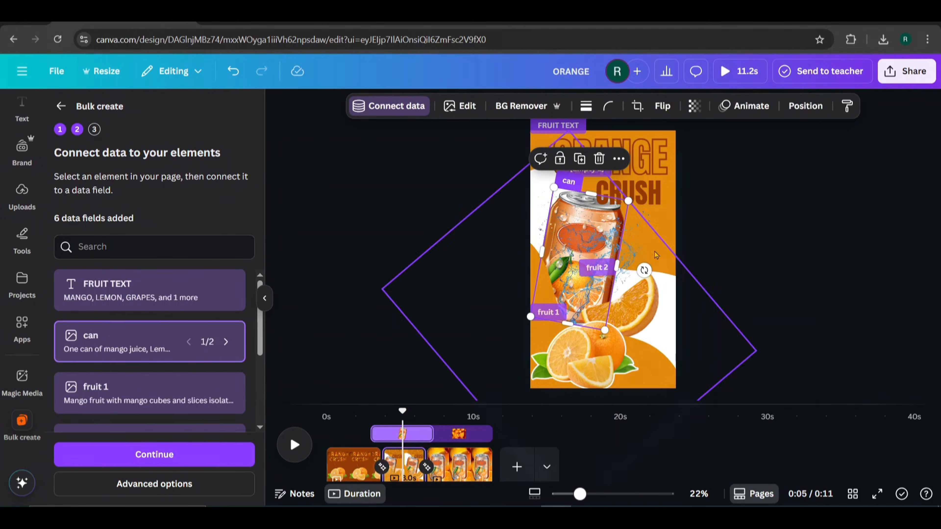
On the first page, connect the ORANGE title to FRUIT TEXT and the CRUSH title to [Empty 1]
left_click(354, 466)
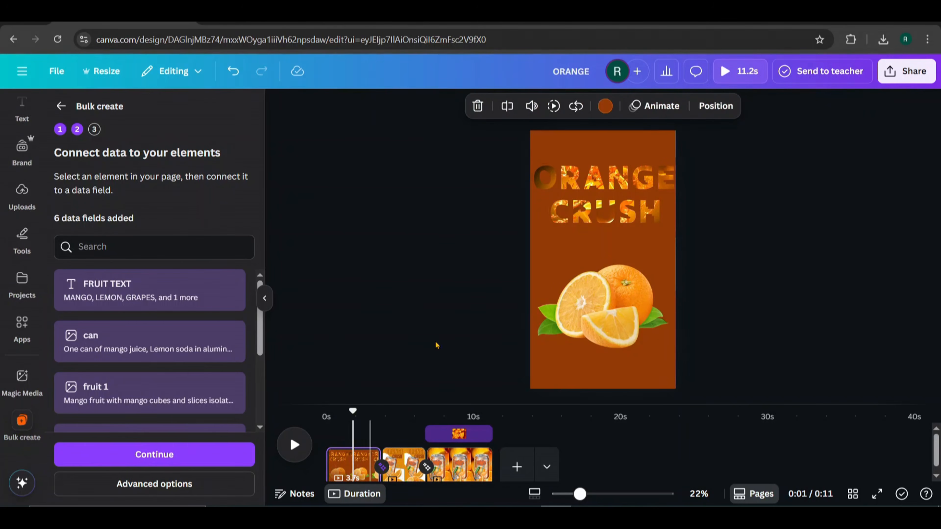
left_click(633, 180)
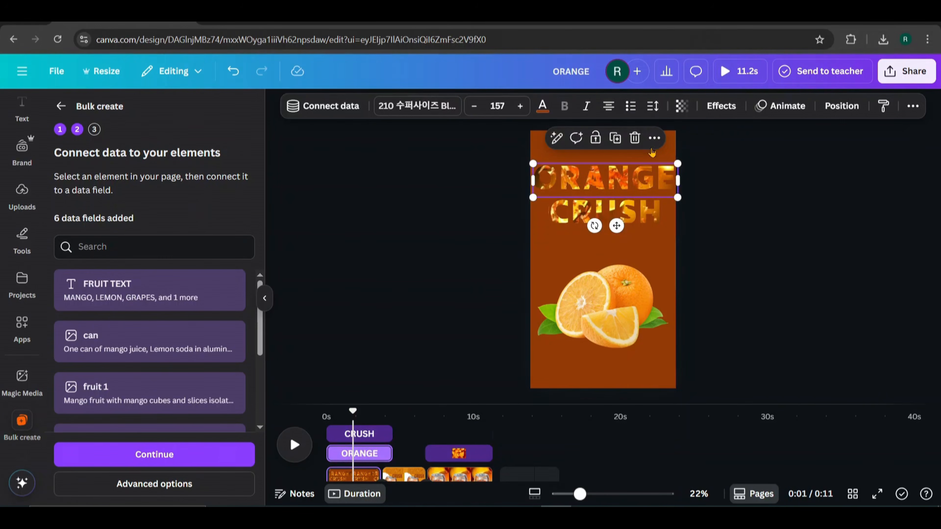
left_click(654, 138)
left_click(695, 359)
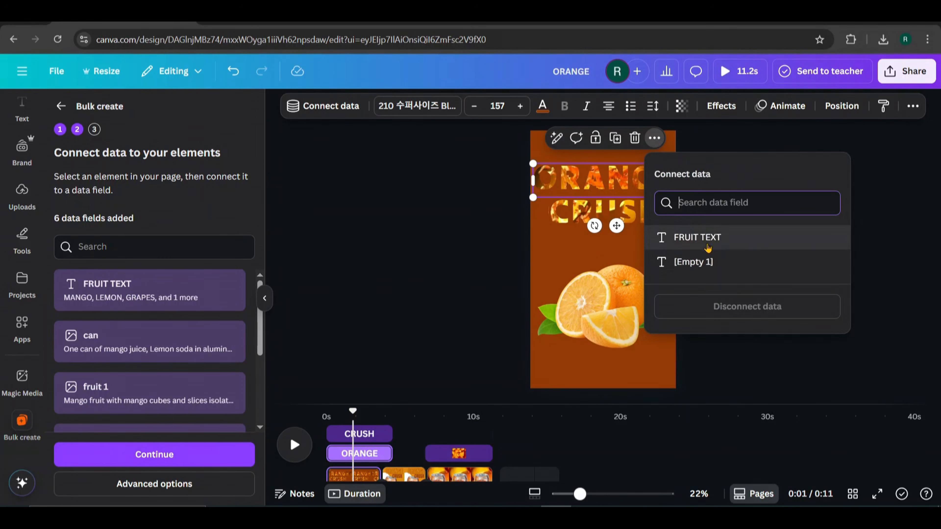
left_click(708, 247)
left_click(608, 213)
left_click(656, 172)
left_click(715, 393)
left_click(710, 302)
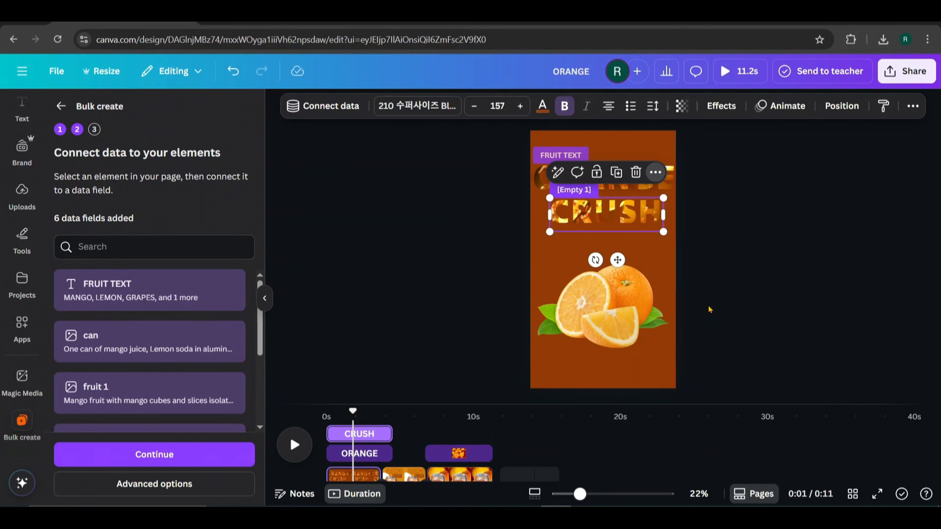
Connect the oranges image on the first page to the fruit 1 data field
left_click(656, 309)
left_click(642, 239)
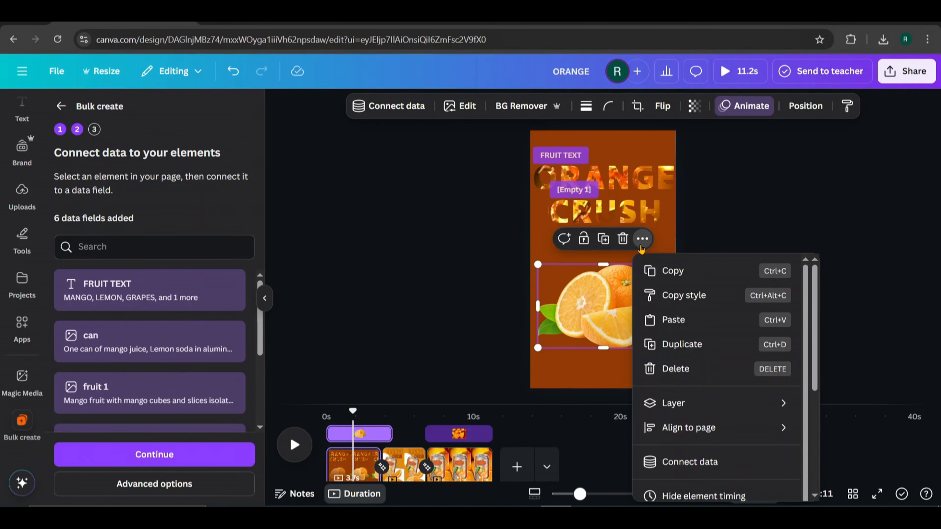
left_click(698, 460)
left_click(679, 363)
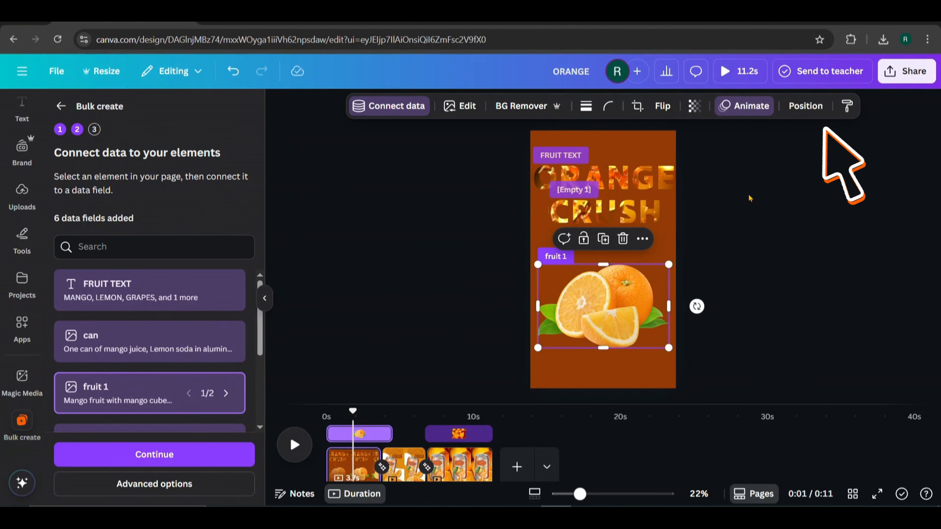
Select the orange slice's layer on the first page and connect it to the fruit 2 data field
left_click(830, 108)
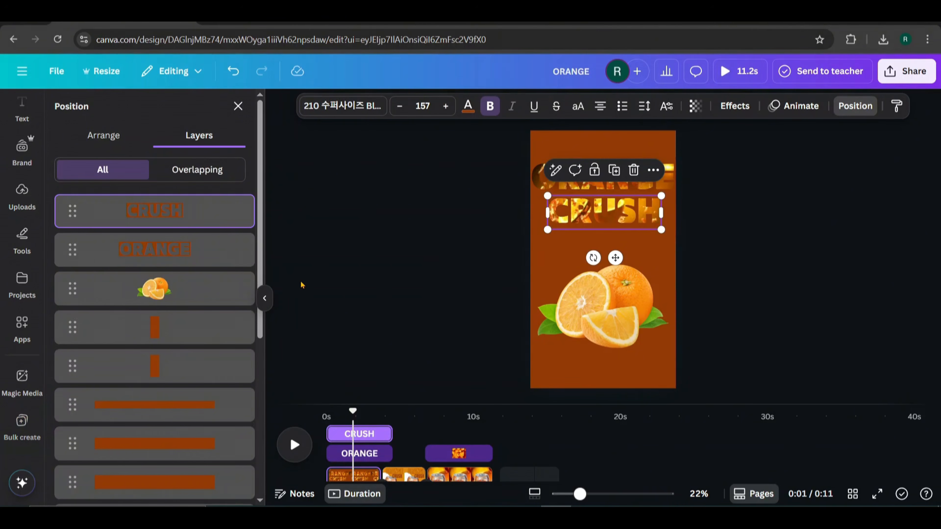
scroll(185, 364, "down", 3)
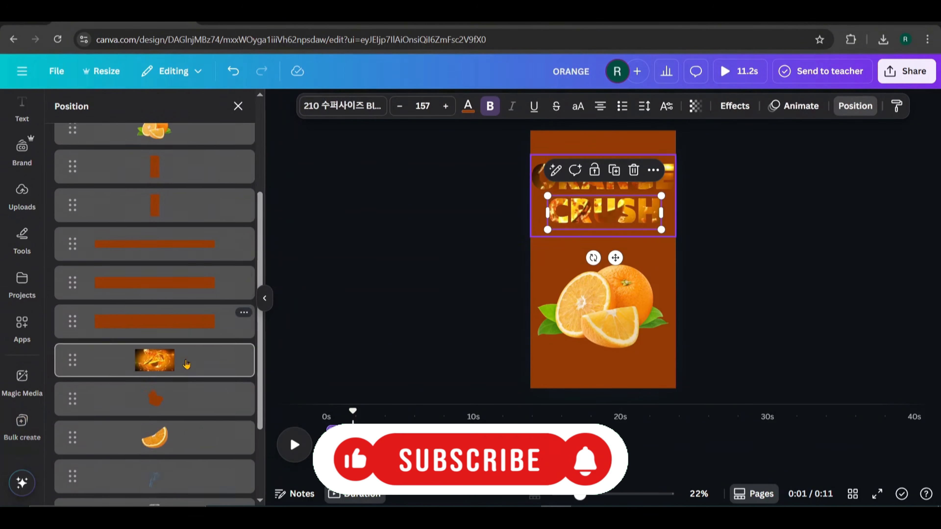
scroll(187, 364, "down", 2)
left_click(205, 318)
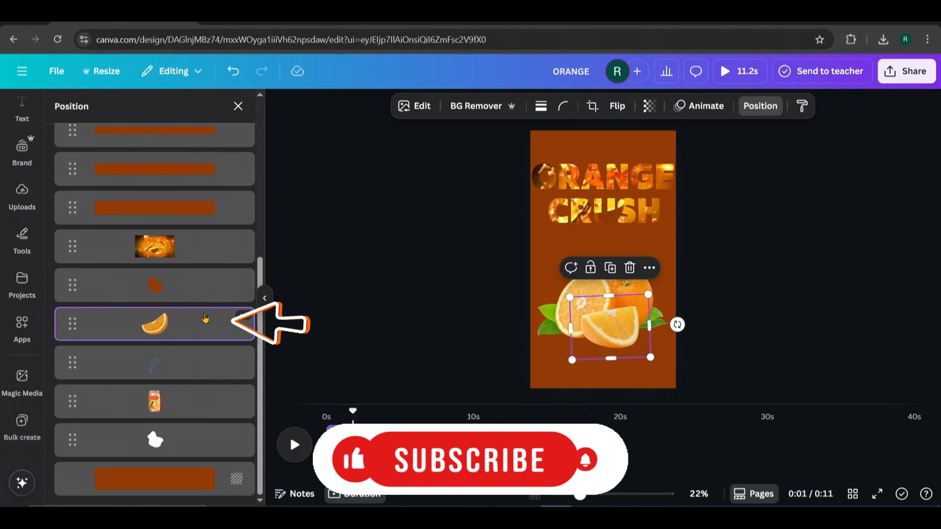
left_click(18, 435)
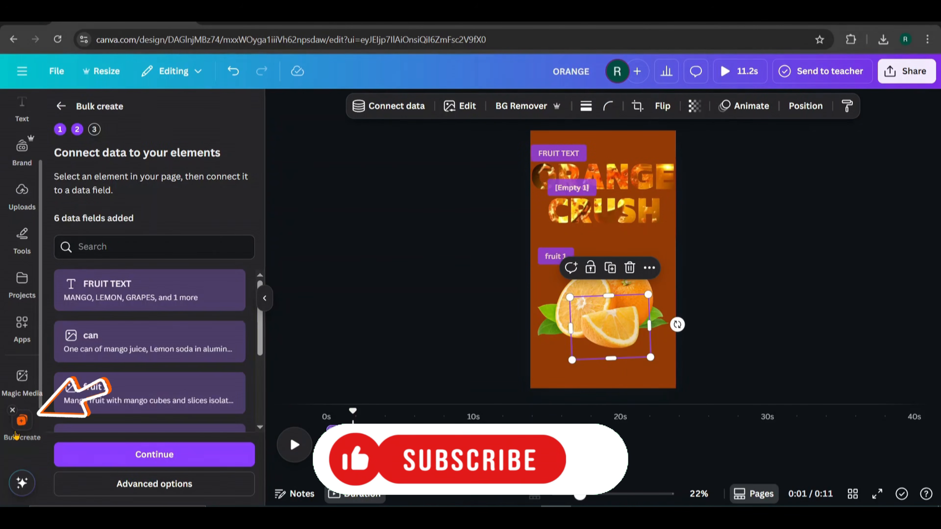
left_click(650, 268)
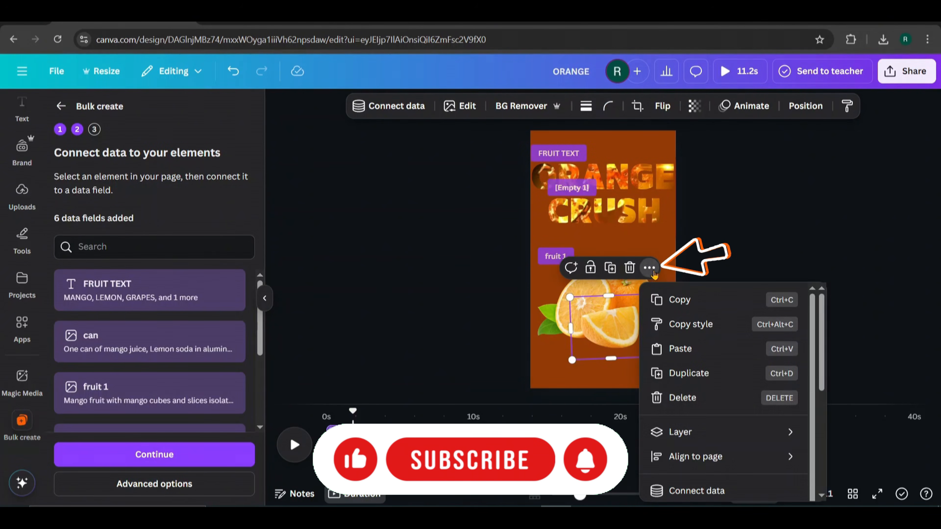
left_click(702, 492)
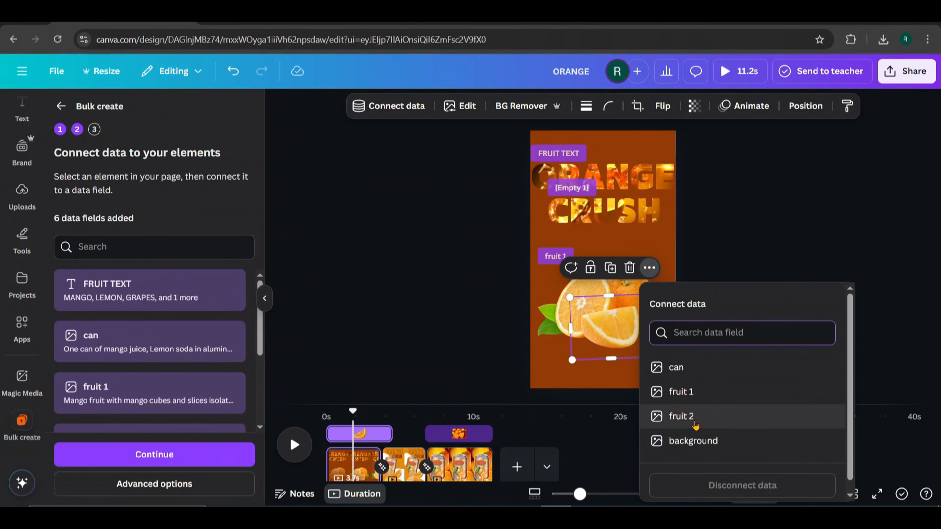
left_click(695, 425)
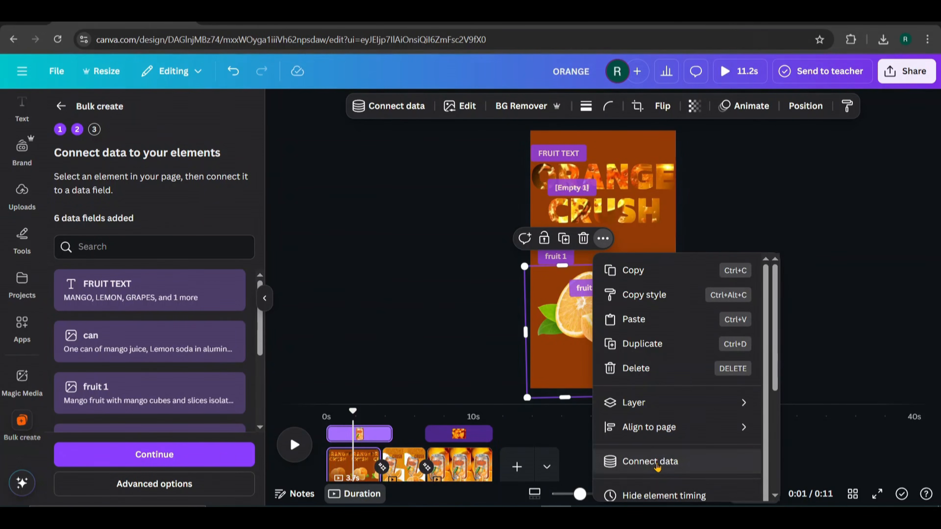
Connect the can image on the first page to the can data field and check the list of data fields
left_click(656, 461)
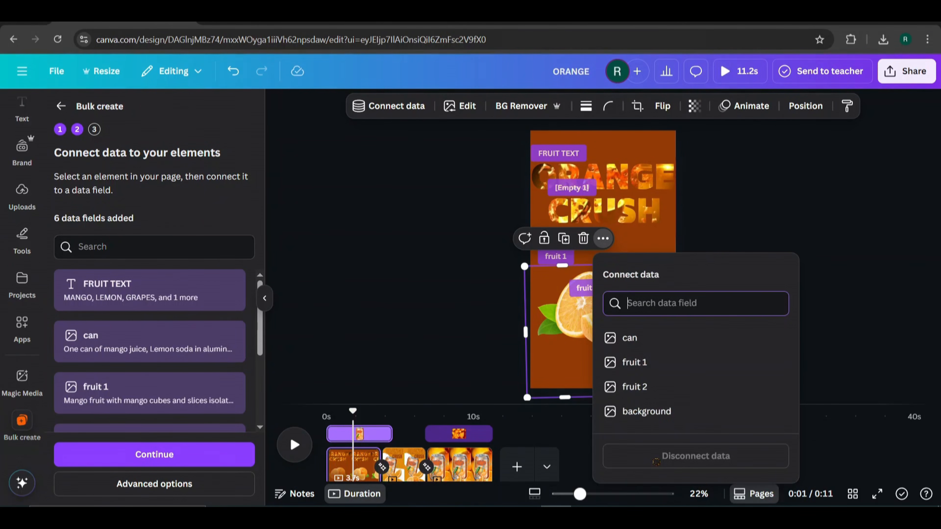
left_click(632, 338)
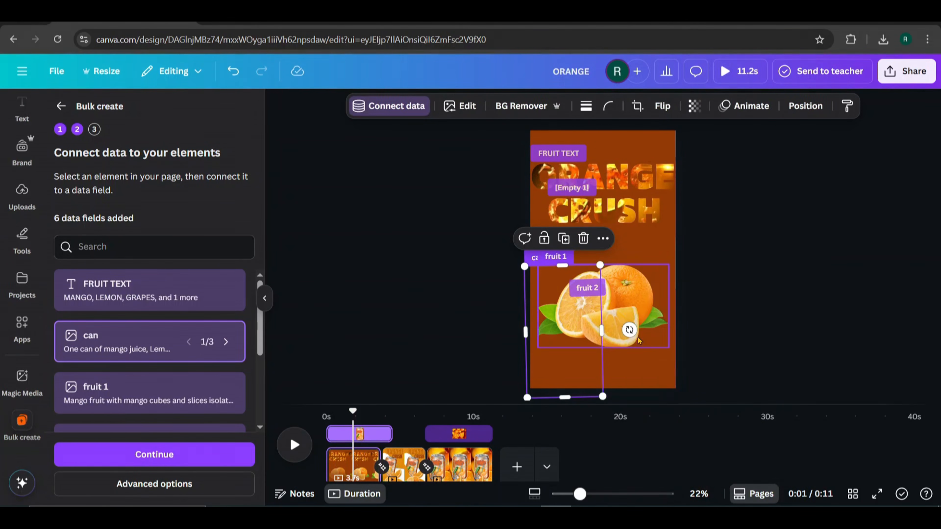
scroll(121, 354, "down", 1)
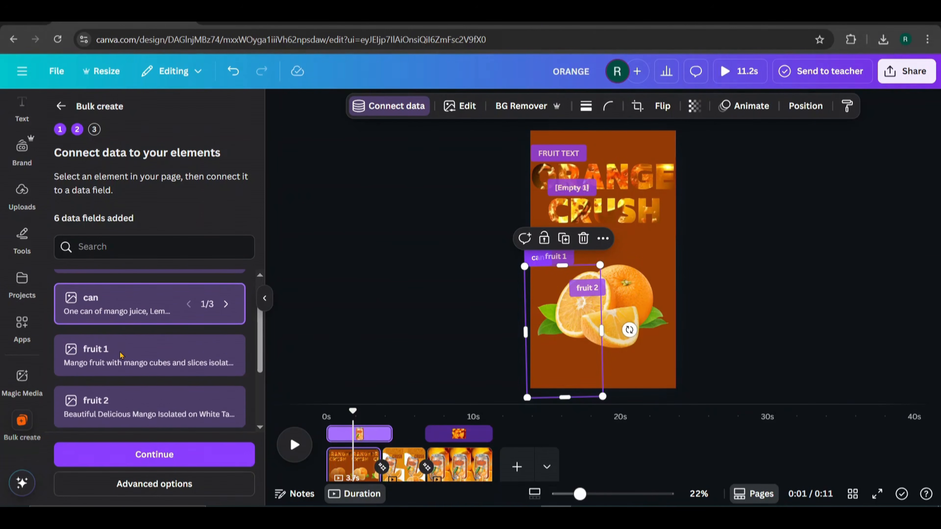
scroll(121, 355, "down", 3)
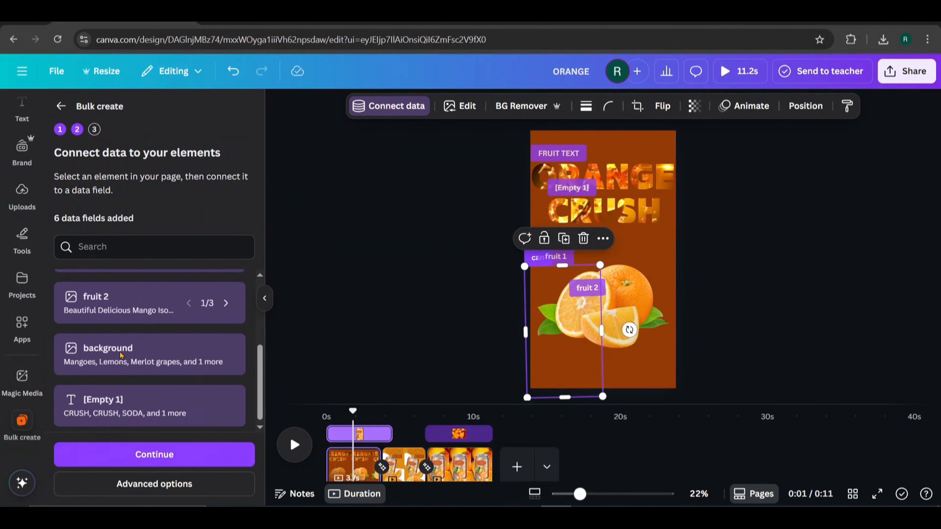
Generate 4 designs from all data rows and open the newest (Bulk 1) ORANGE design from the projects
left_click(182, 453)
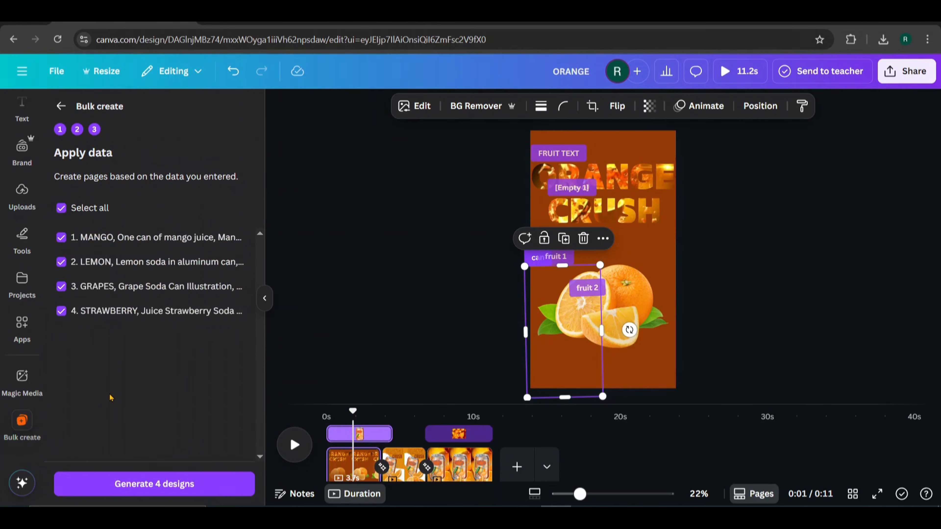
left_click(160, 484)
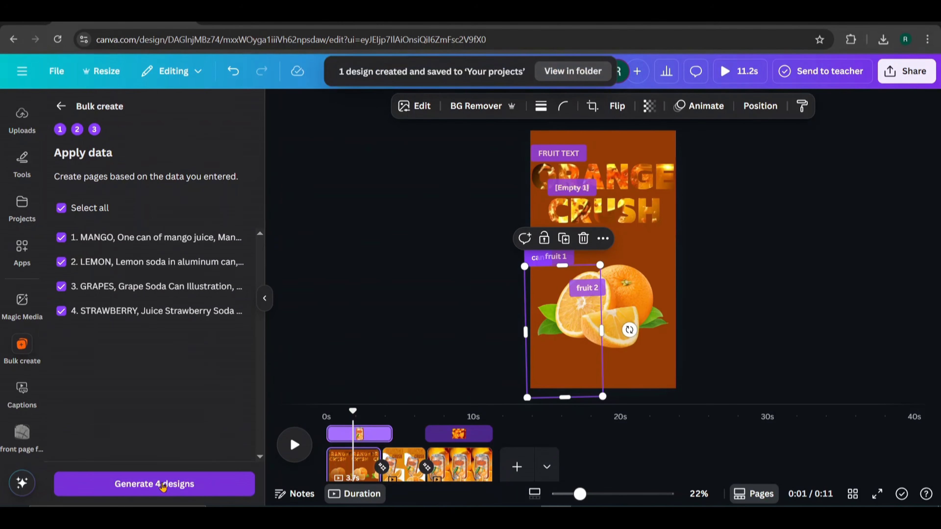
left_click(564, 71)
scroll(109, 373, "down", 1)
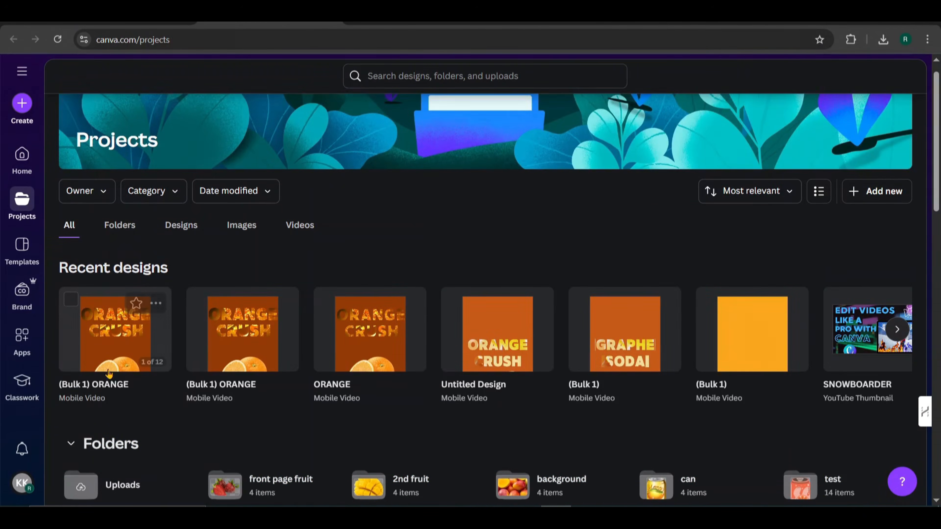
left_click(110, 355)
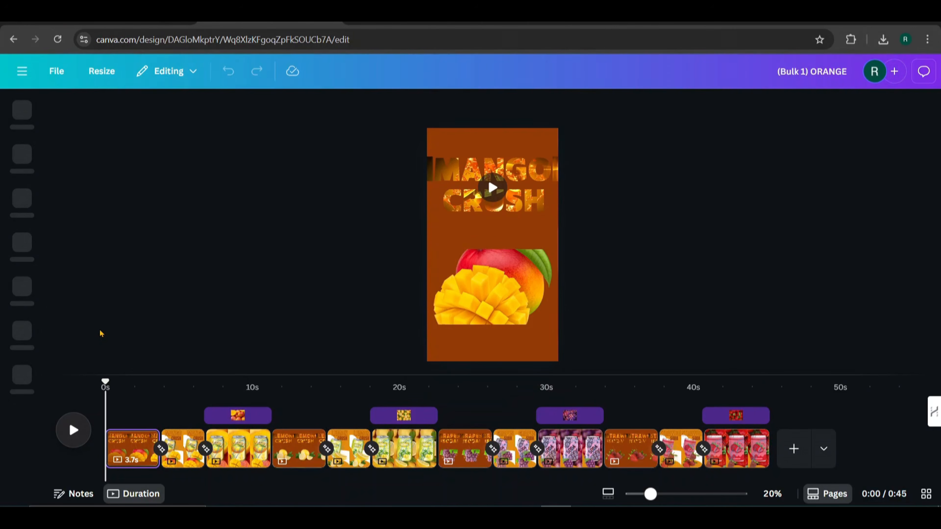
Play through the generated video, then return to the mango title page
left_click(82, 437)
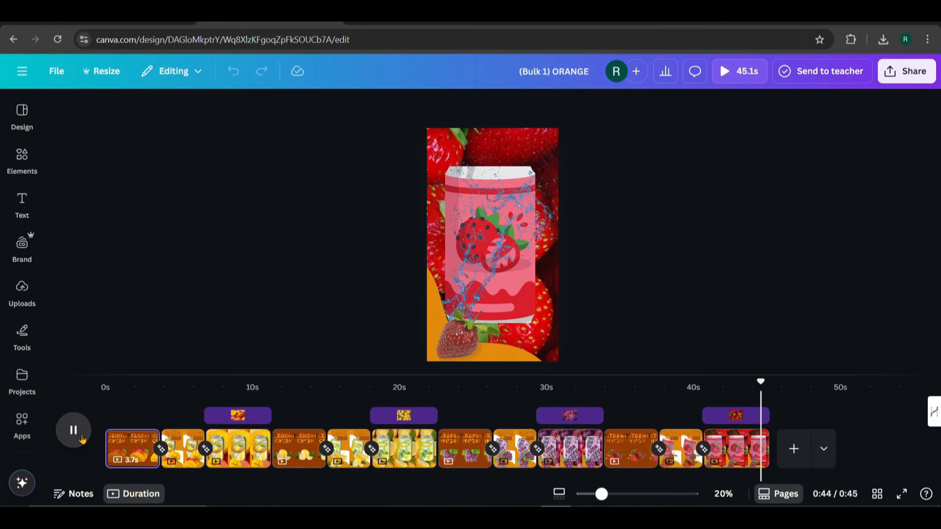
left_click(135, 417)
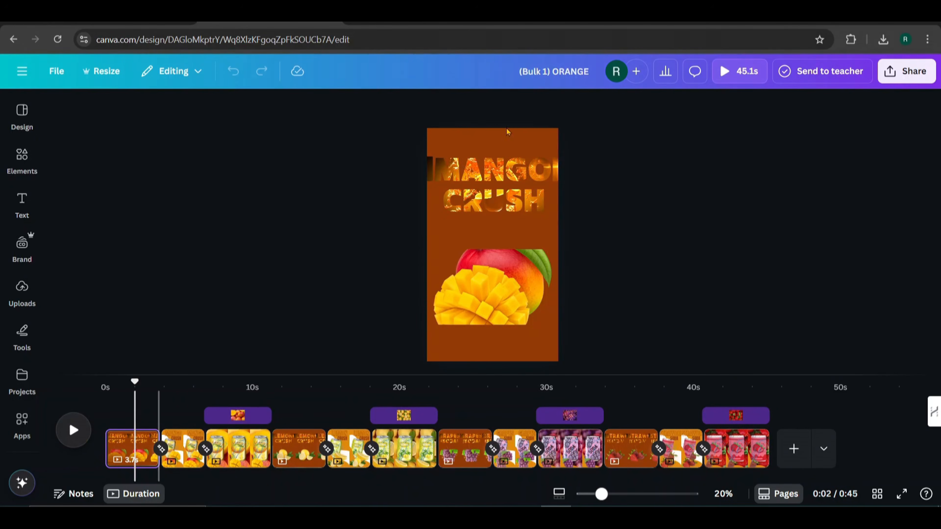
left_click(490, 177)
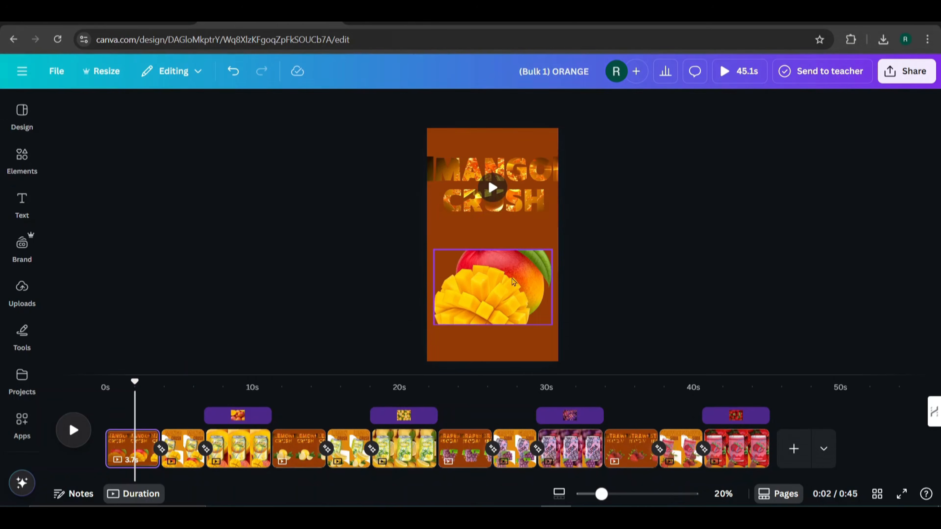
Extend the mango image's crop at its upper and lower edges, scale the image down and centre it below the title
left_click(491, 281)
left_click_drag(492, 248, 491, 237)
left_click_drag(492, 231, 492, 232)
left_click_drag(492, 326, 493, 344)
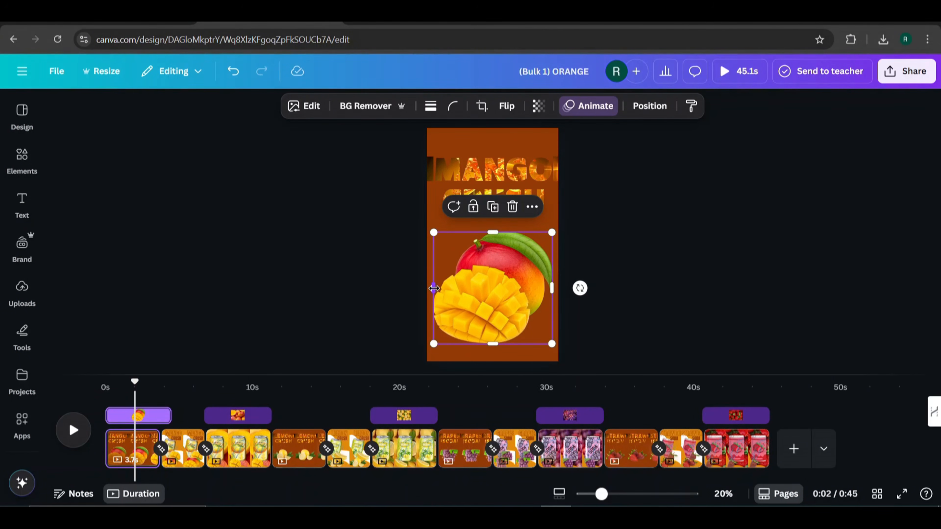
left_click_drag(433, 344, 458, 322)
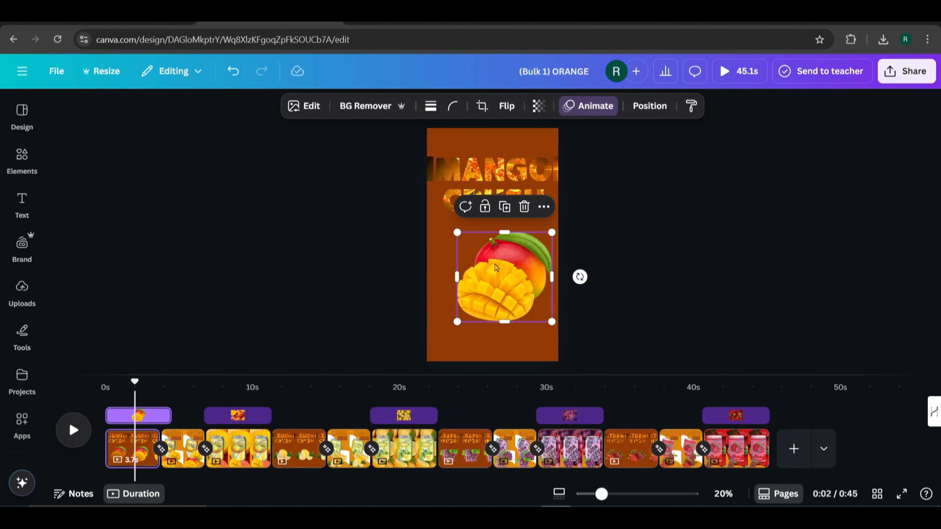
left_click_drag(496, 267, 489, 277)
Add narrow rectangles at both page edges beside the MANGO title to cover the stray video strips
left_click(22, 159)
key("r")
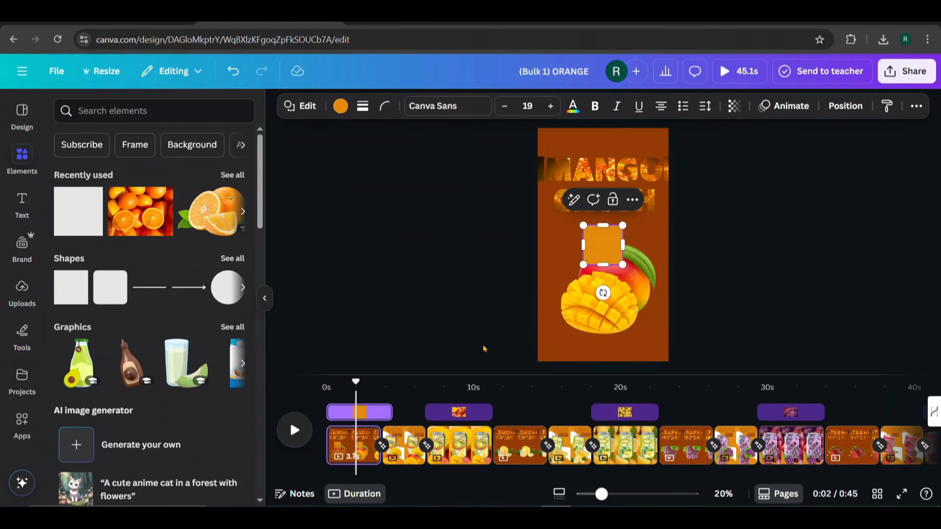
left_click_drag(623, 245, 597, 245)
left_click_drag(590, 247, 670, 186)
left_click(567, 216)
left_click(590, 304)
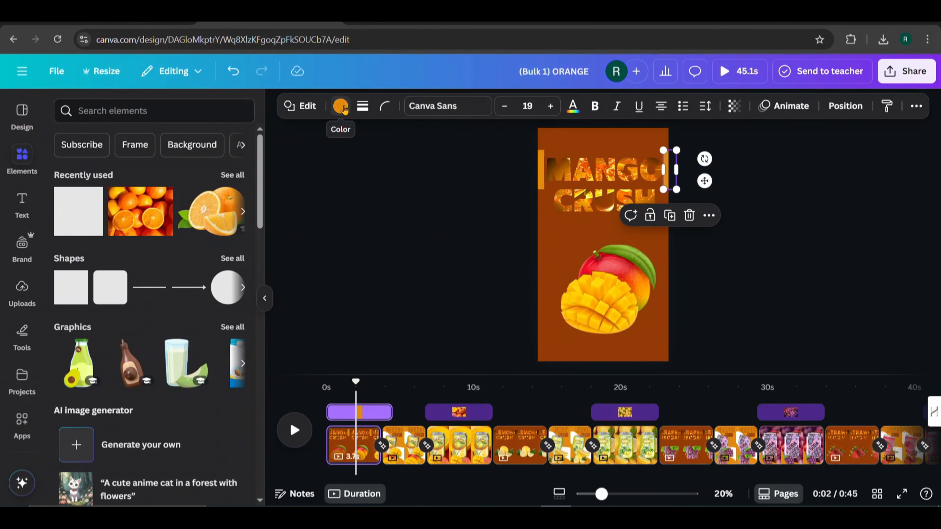
Recolor both rectangles beside the MANGO title to the page's brown background color
left_click(344, 110)
left_click(200, 197)
left_click(541, 171)
left_click(199, 197)
left_click(542, 268)
left_click(783, 210)
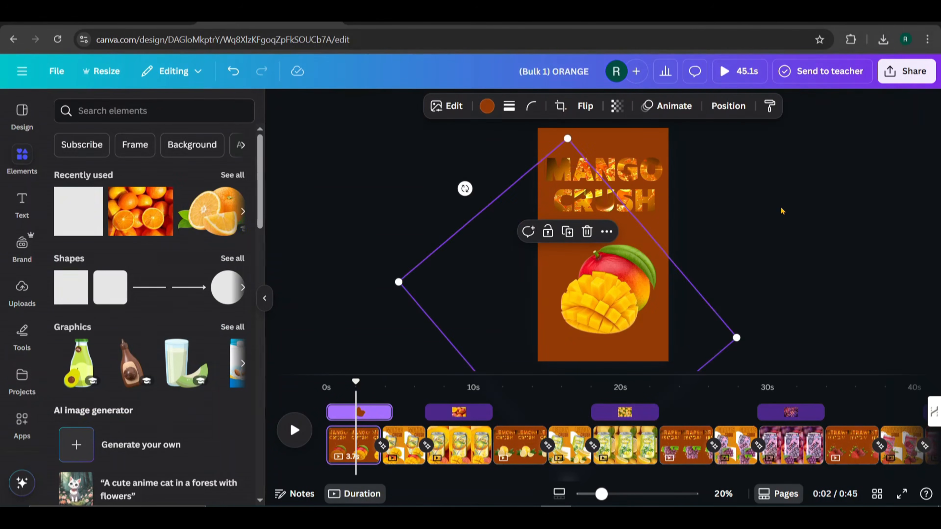
left_click(396, 412)
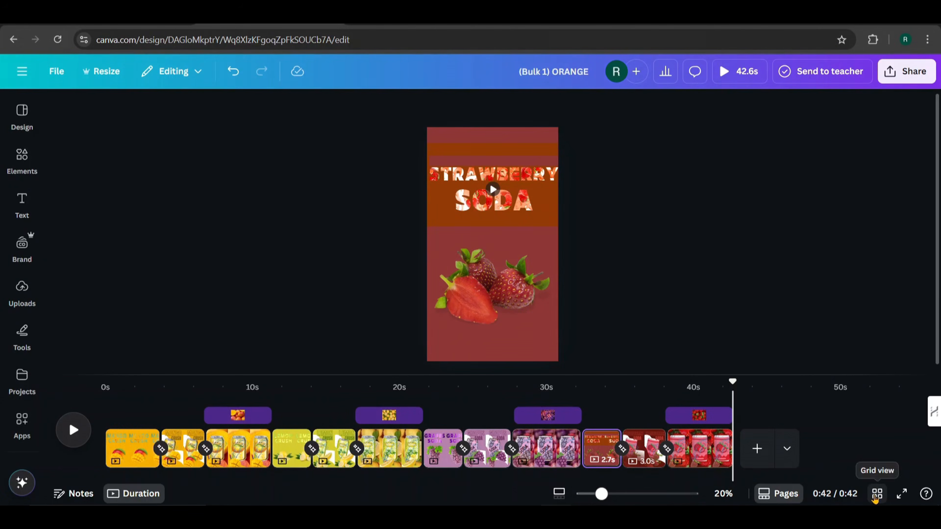
Review all pages in grid view, return to the timeline and undo the last change
left_click(876, 494)
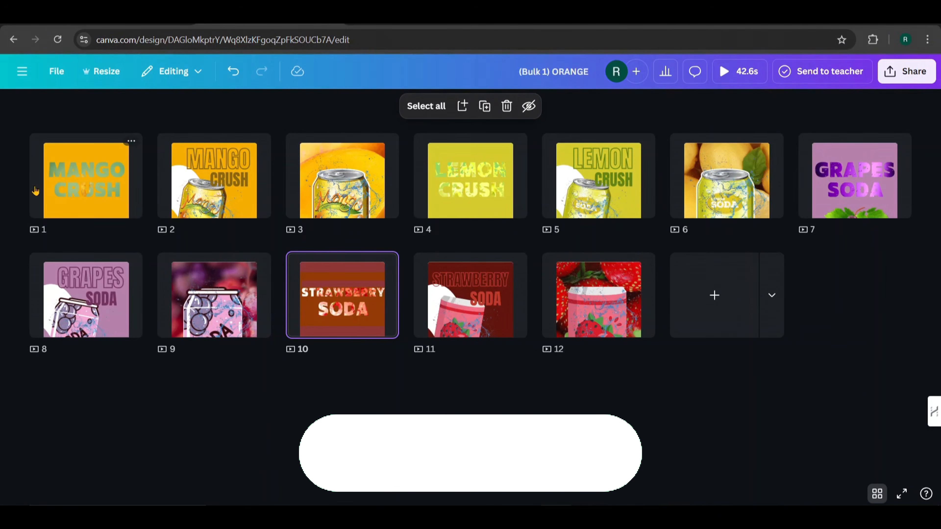
left_click(877, 493)
left_click(231, 78)
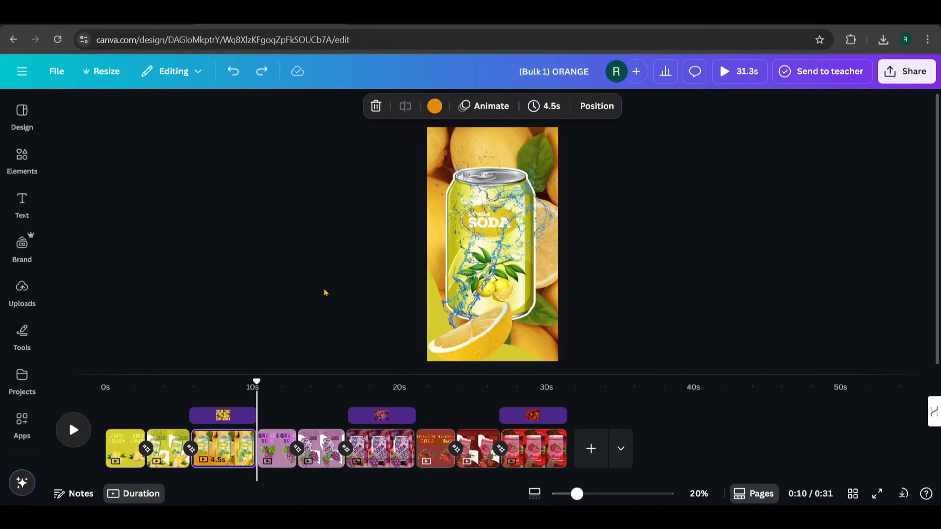
Open the design's MP4 Video download settings and deselect all pages
left_click(900, 82)
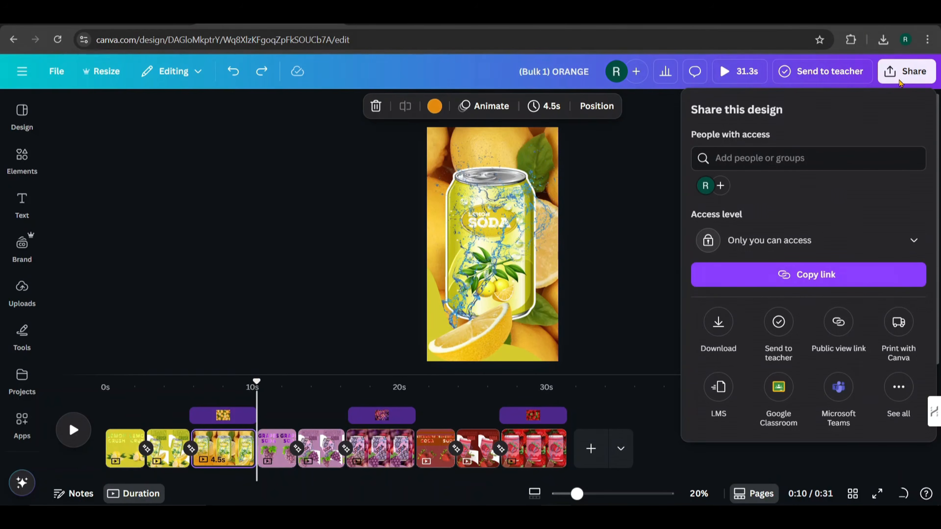
left_click(719, 323)
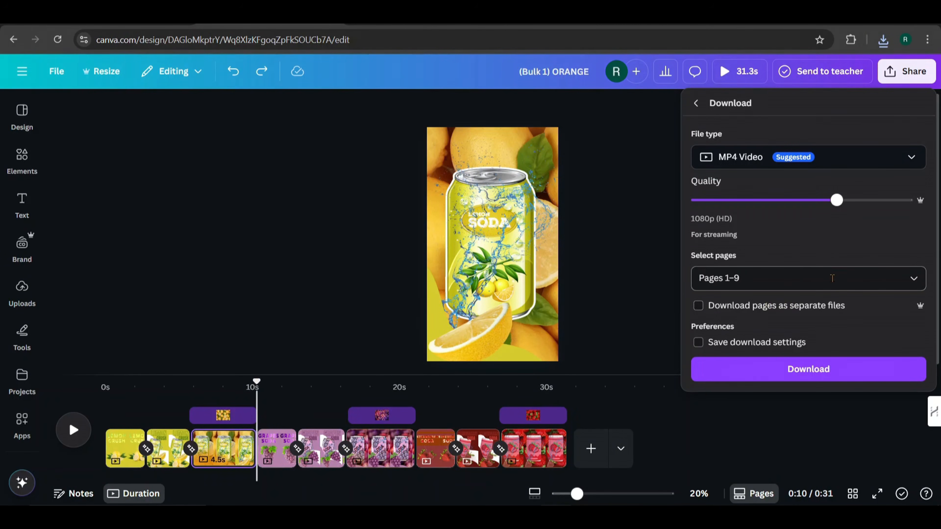
left_click(918, 283)
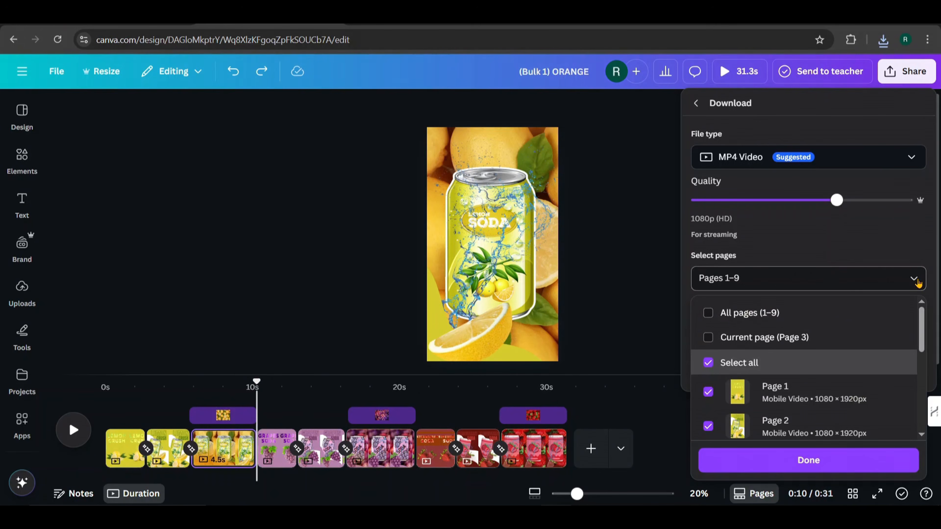
left_click(708, 364)
scroll(737, 398, "down", 2)
scroll(737, 397, "down", 3)
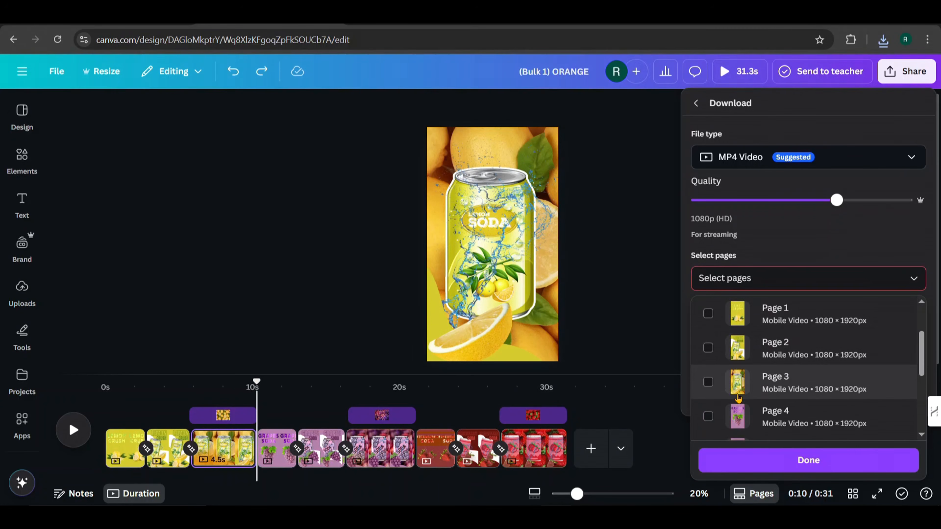
Choose pages 4–6, the grape version, and download them as an MP4 video
left_click(707, 340)
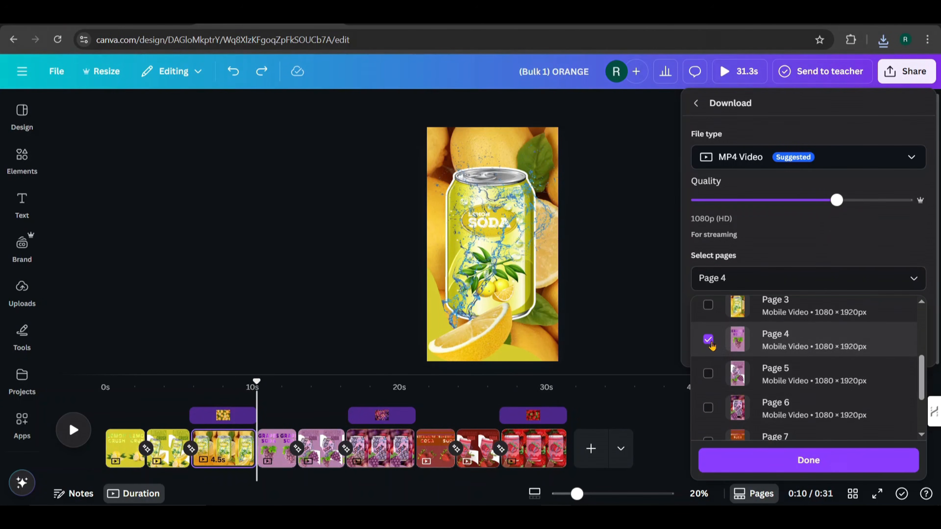
left_click(708, 374)
left_click(708, 408)
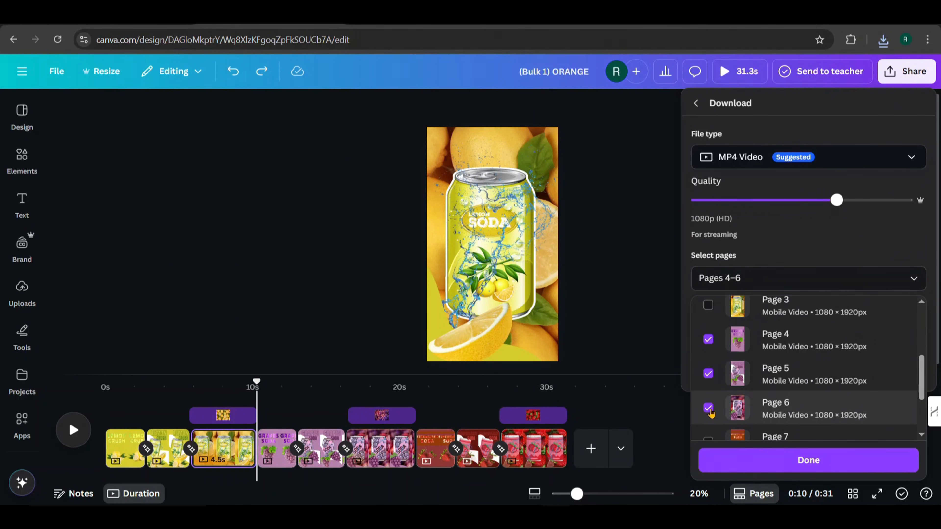
scroll(709, 411, "down", 3)
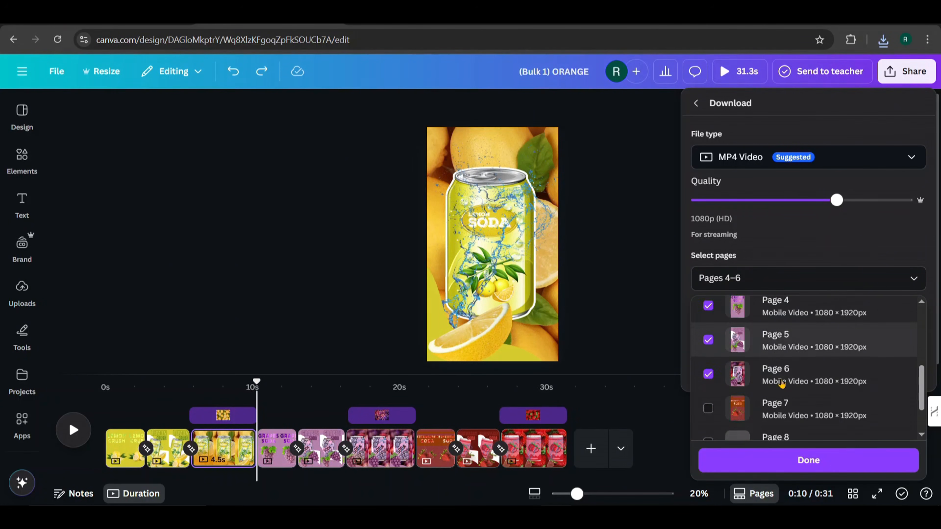
left_click(793, 468)
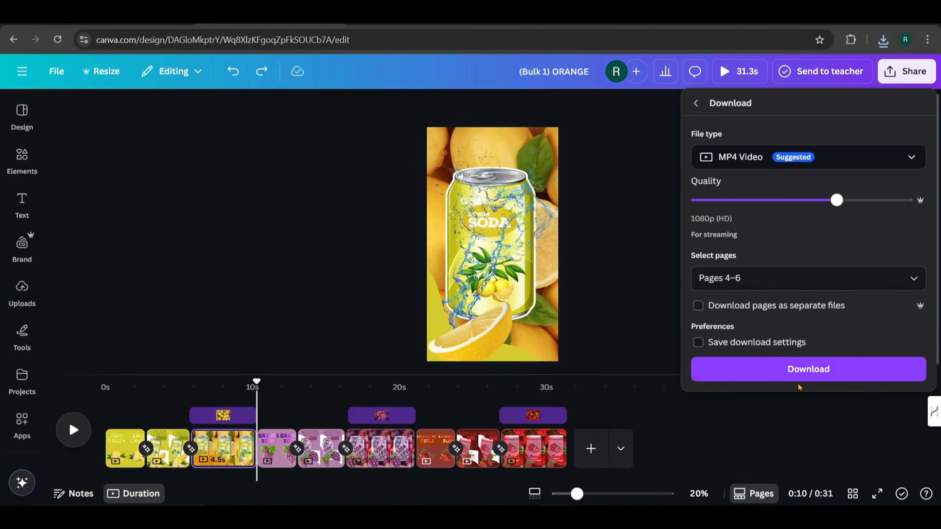
left_click(789, 373)
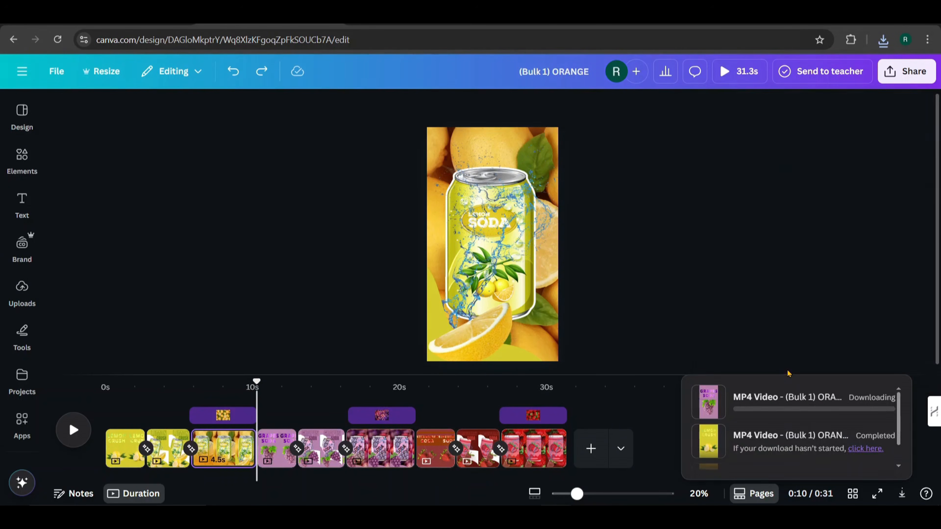